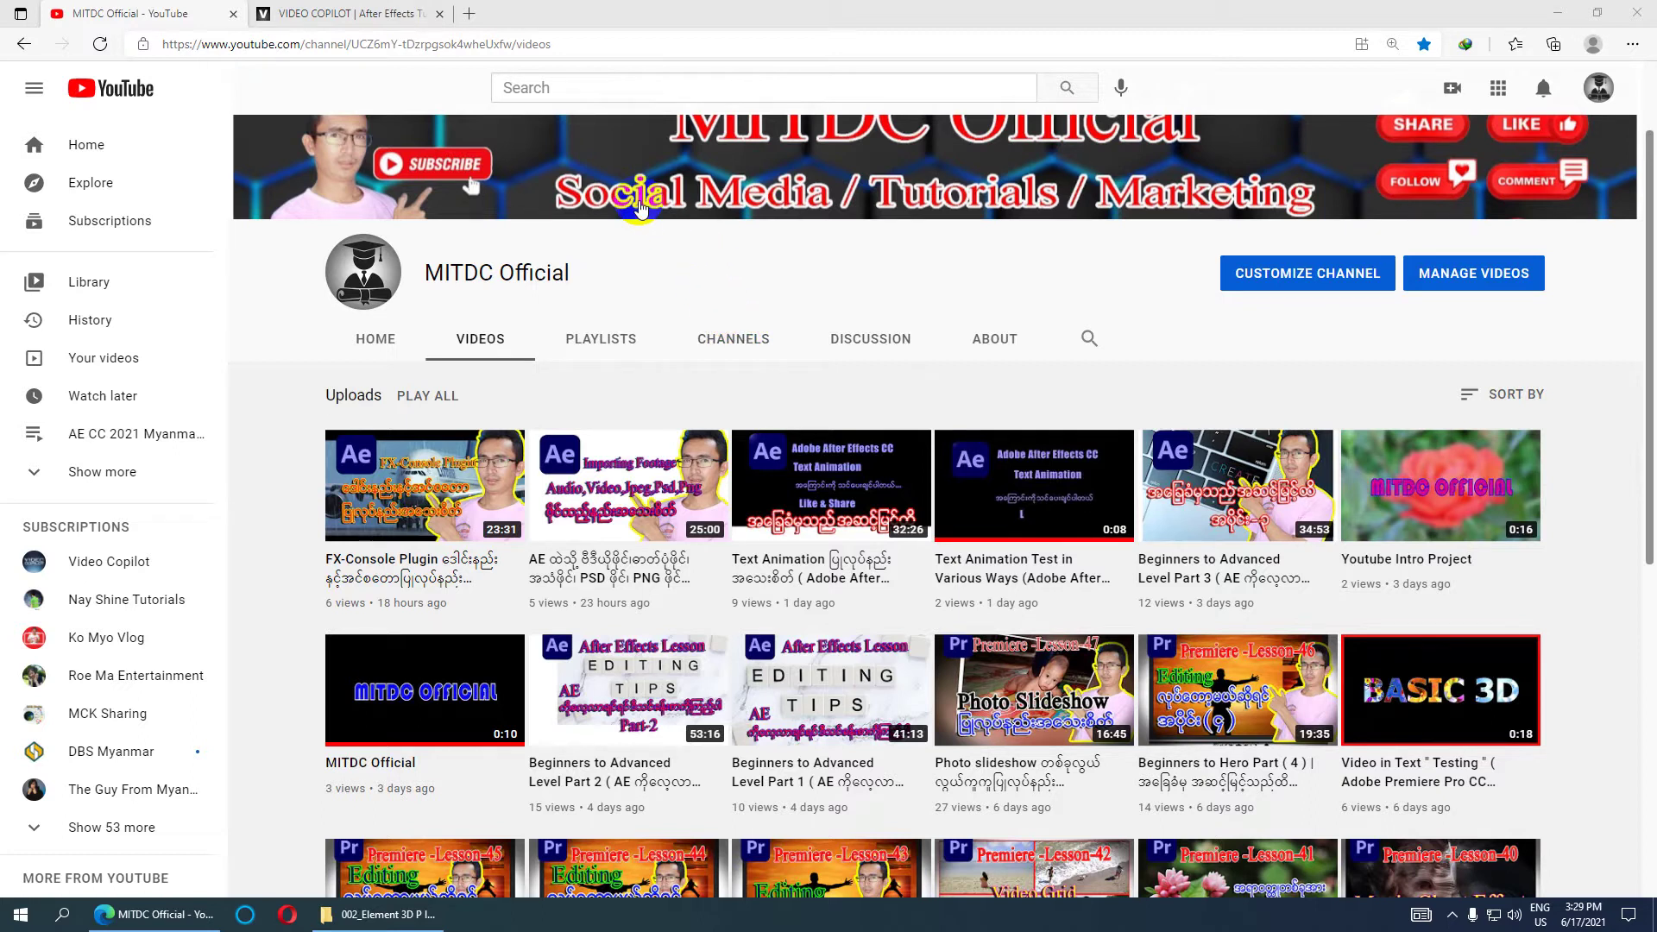
{"action": "scroll", "coordinate": [496, 358], "scroll_direction": "up", "scroll_amount": 2}
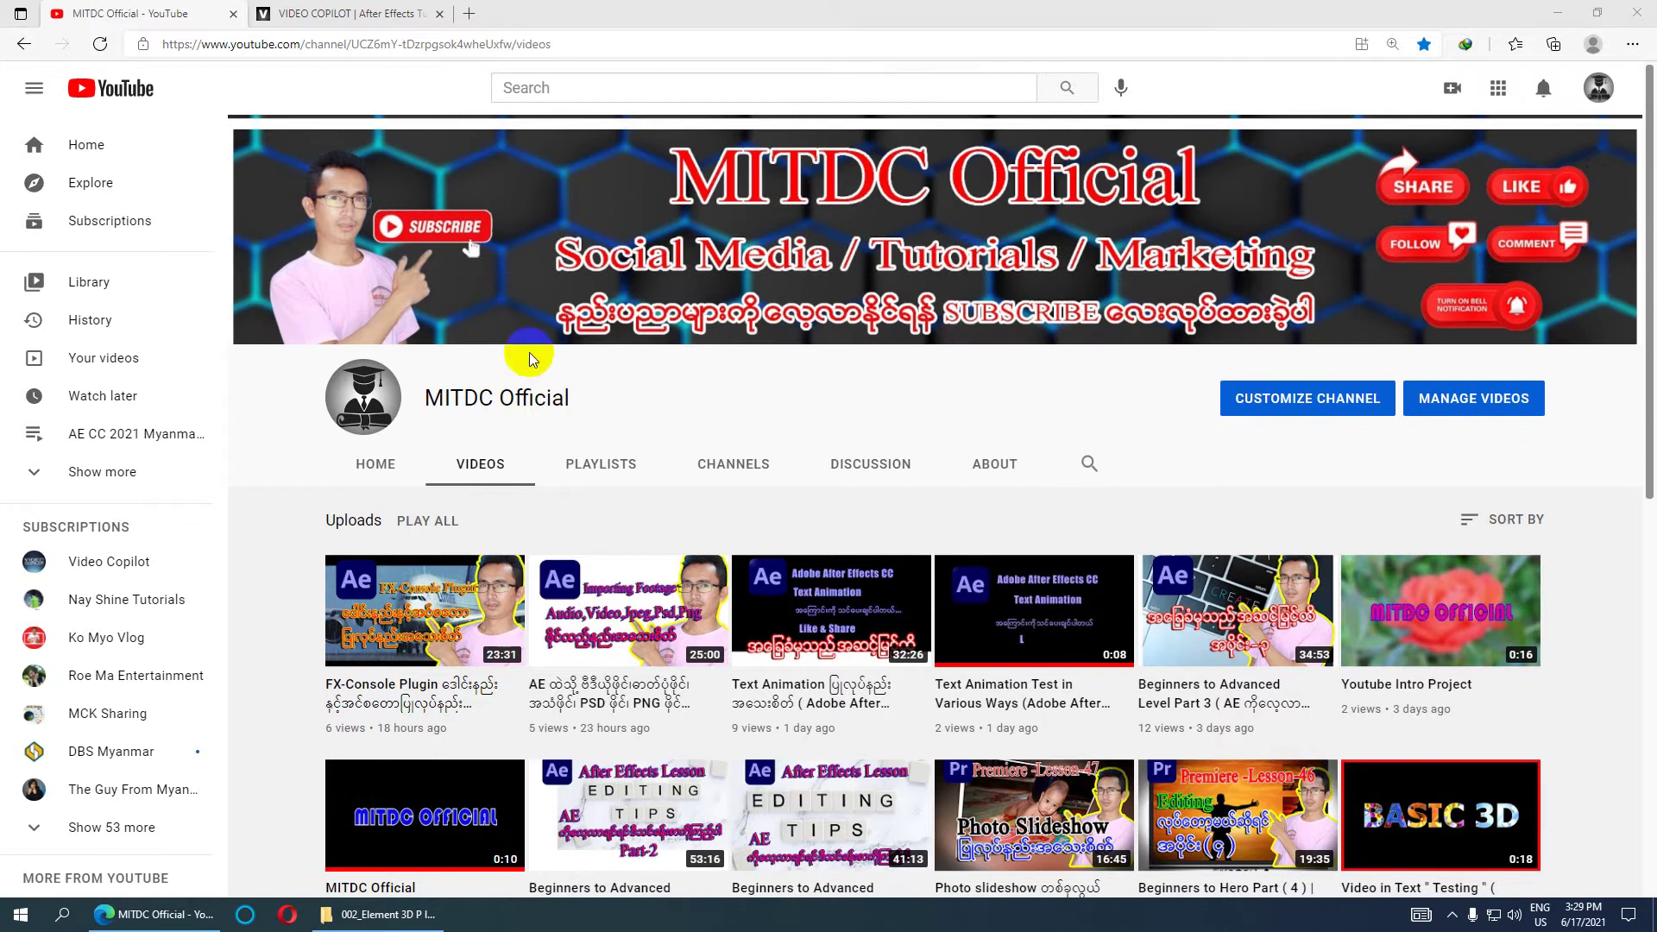
{"action": "left_click", "coordinate": [442, 261]}
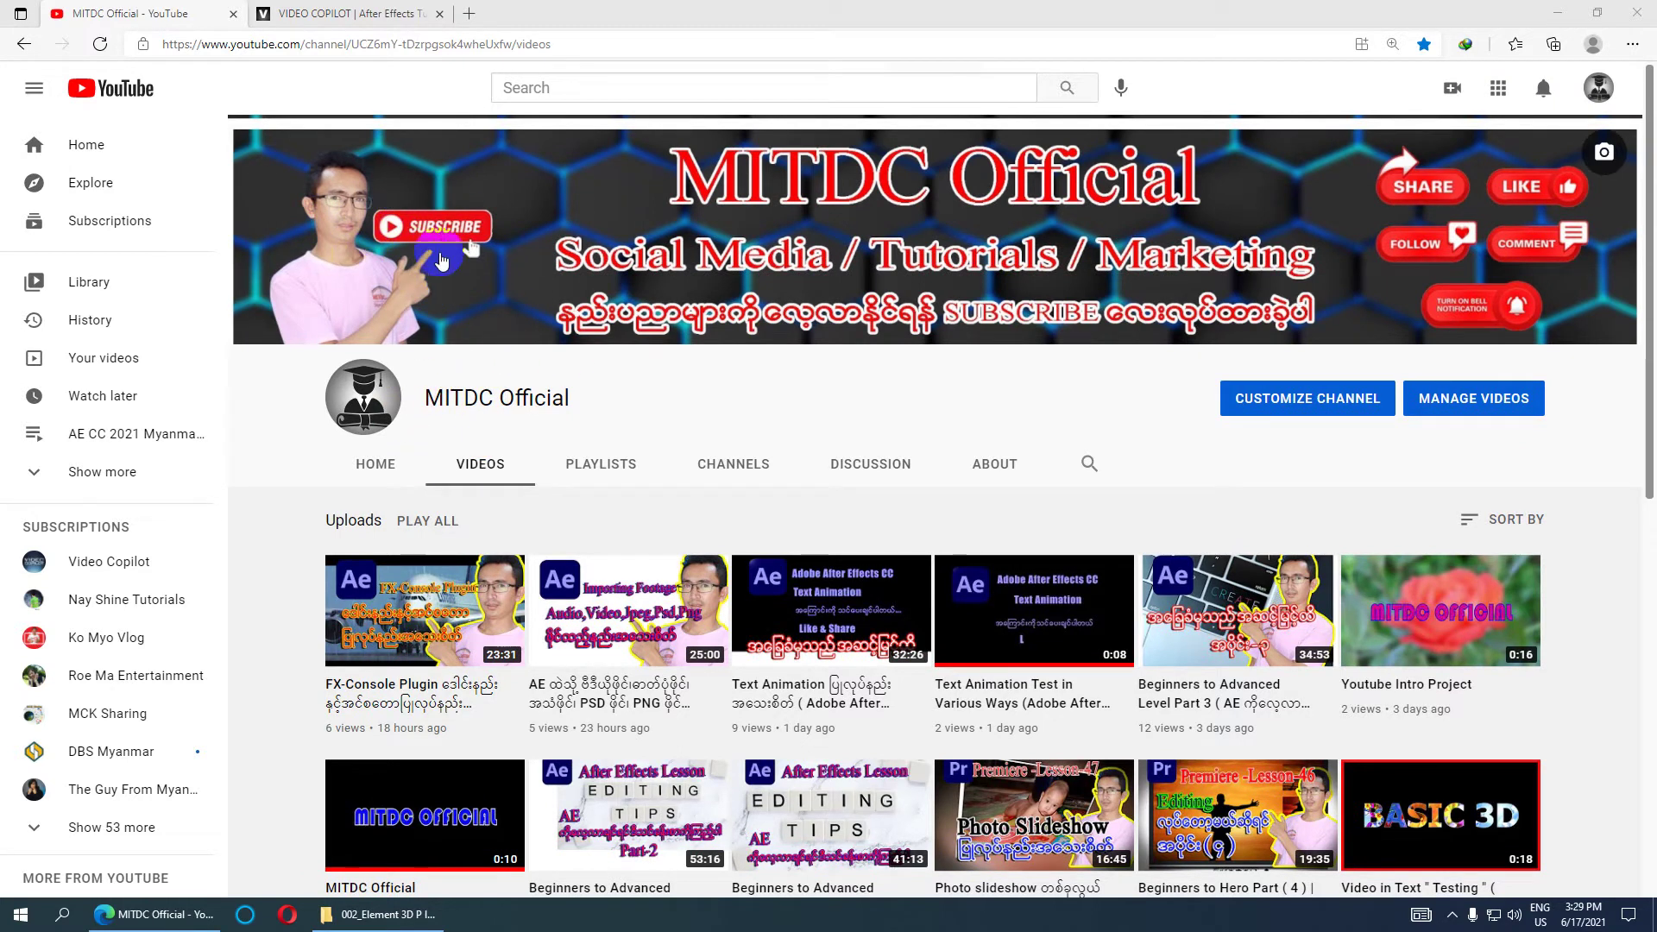
{"action": "left_click", "coordinate": [428, 278]}
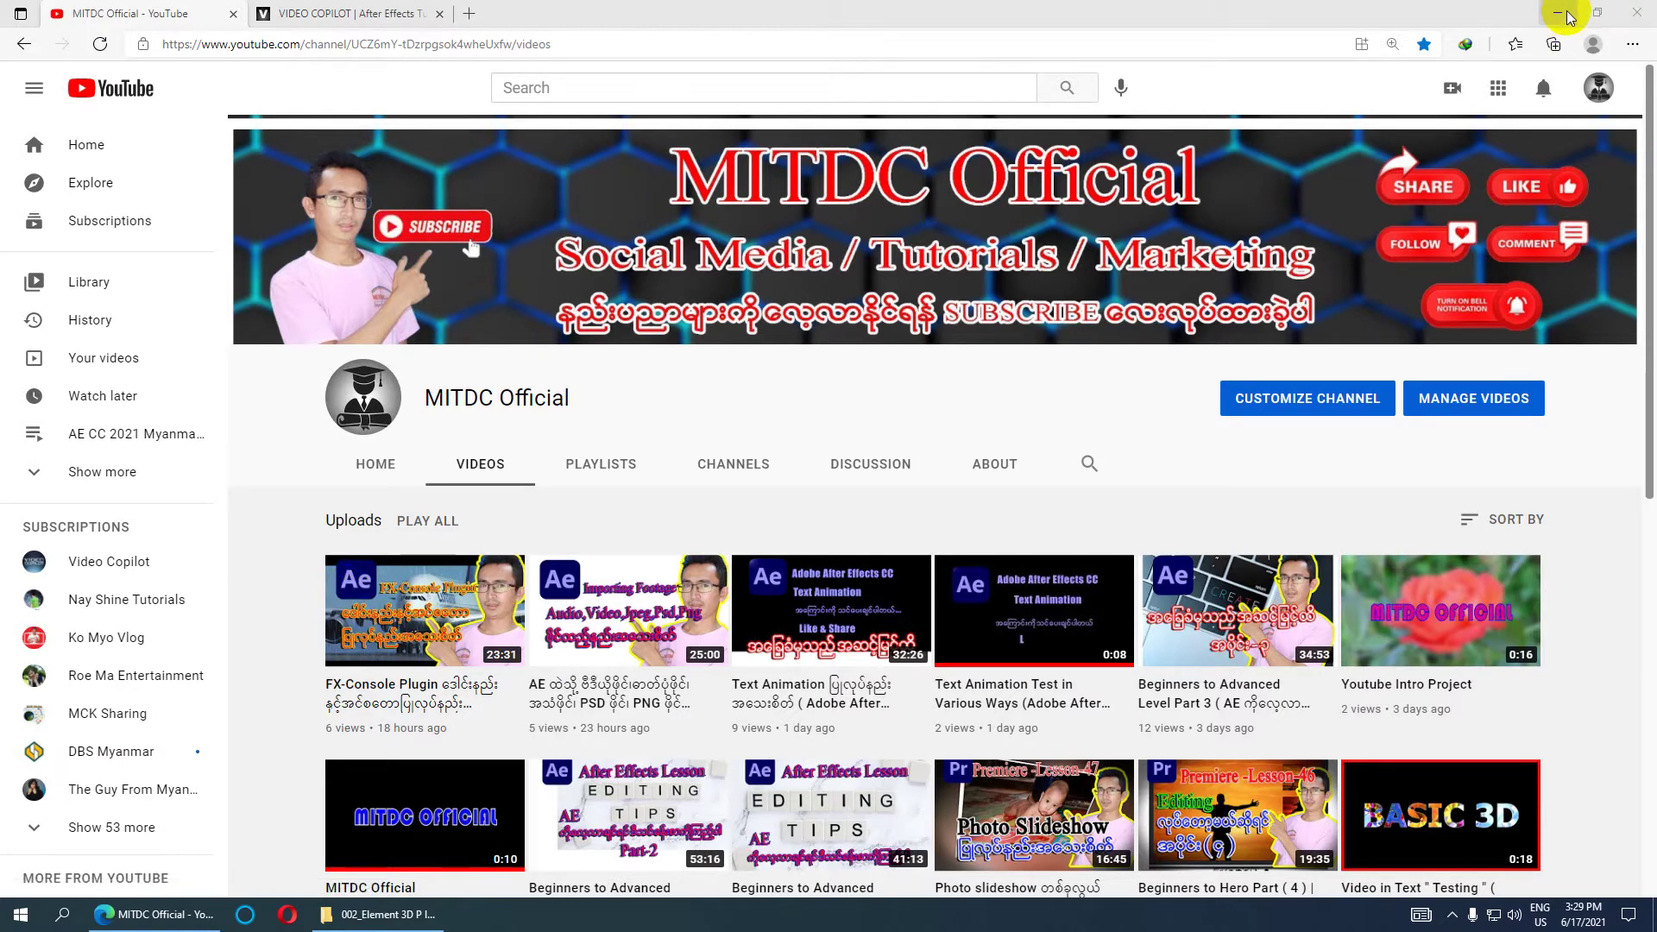
Switch to the Video Copilot updates page and examine the Element 3D, Optical Flares and Heat Distortion installer and patch downloads
{"action": "left_click", "coordinate": [341, 14]}
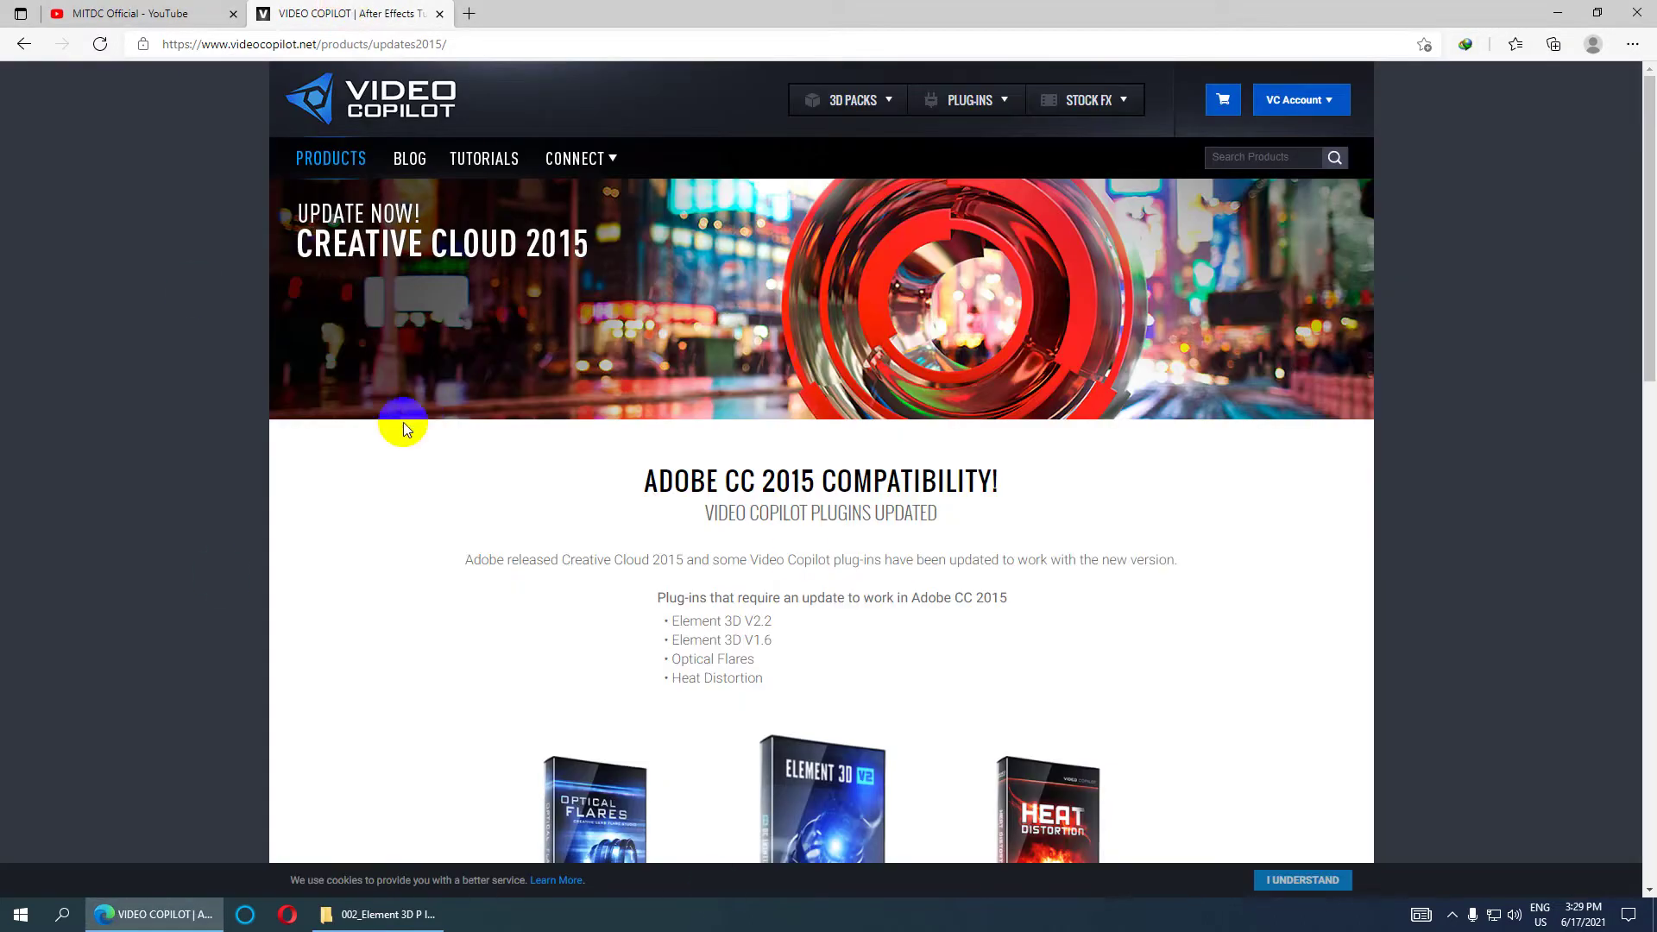
{"action": "left_click", "coordinate": [467, 44]}
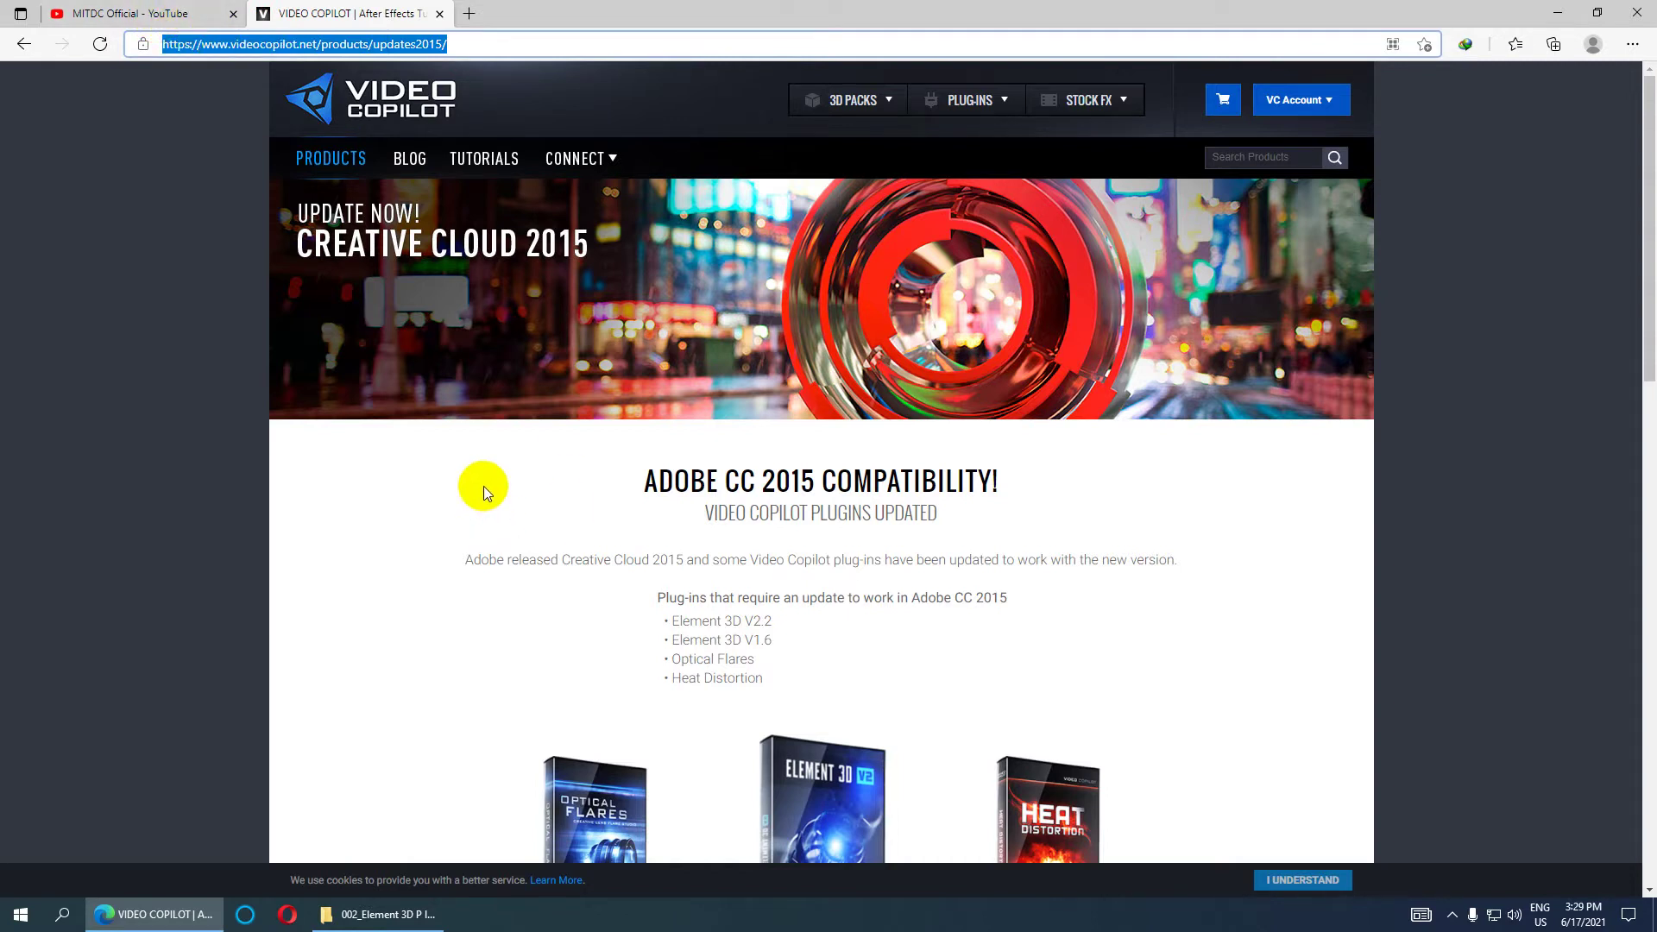
{"action": "scroll", "coordinate": [483, 485], "scroll_direction": "down", "scroll_amount": 7}
{"action": "scroll", "coordinate": [551, 492], "scroll_direction": "up", "scroll_amount": 3}
{"action": "scroll", "coordinate": [551, 492], "scroll_direction": "down", "scroll_amount": 5}
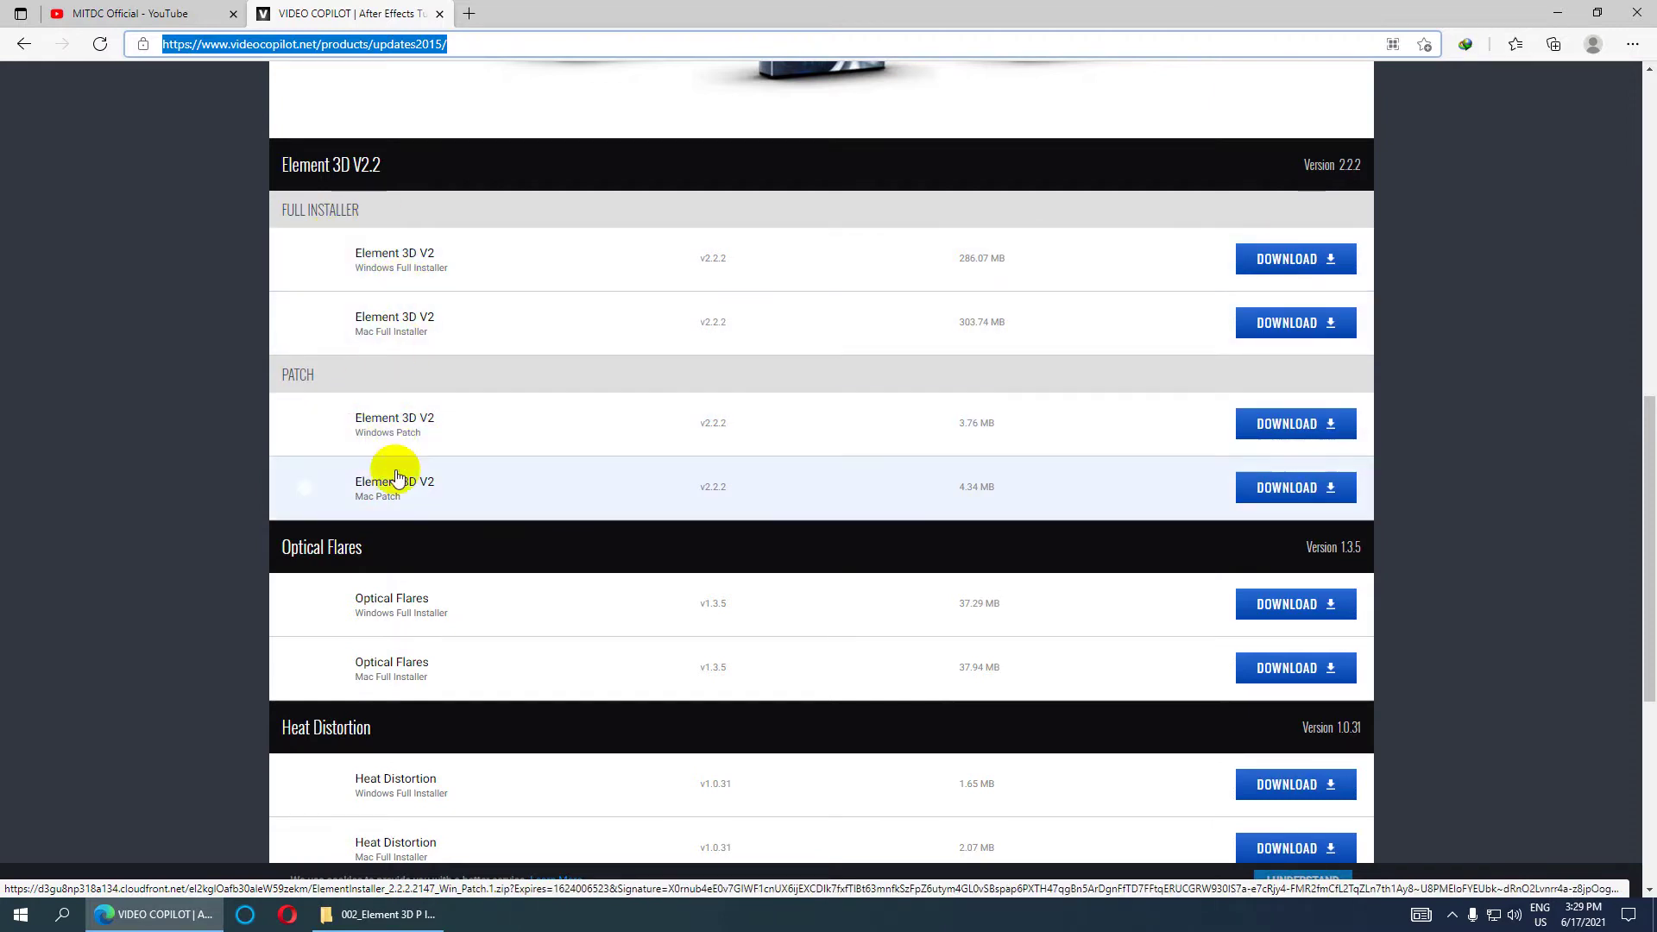
{"action": "scroll", "coordinate": [414, 476], "scroll_direction": "down", "scroll_amount": 4}
{"action": "scroll", "coordinate": [445, 485], "scroll_direction": "up", "scroll_amount": 1}
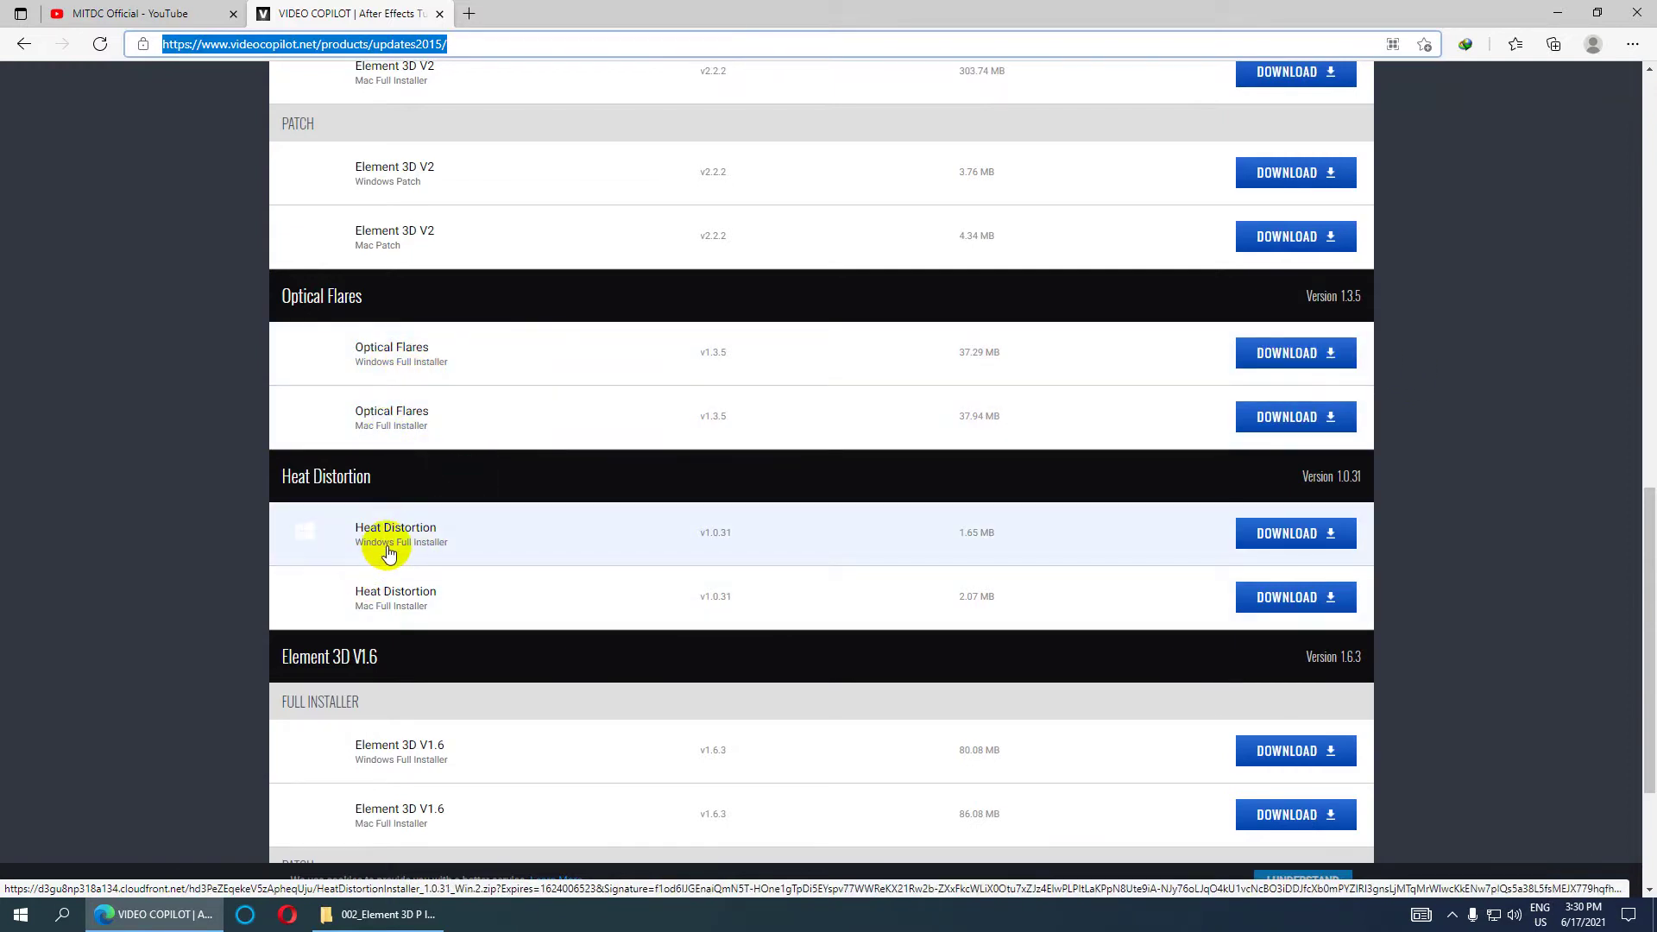
{"action": "scroll", "coordinate": [485, 581], "scroll_direction": "down", "scroll_amount": 3}
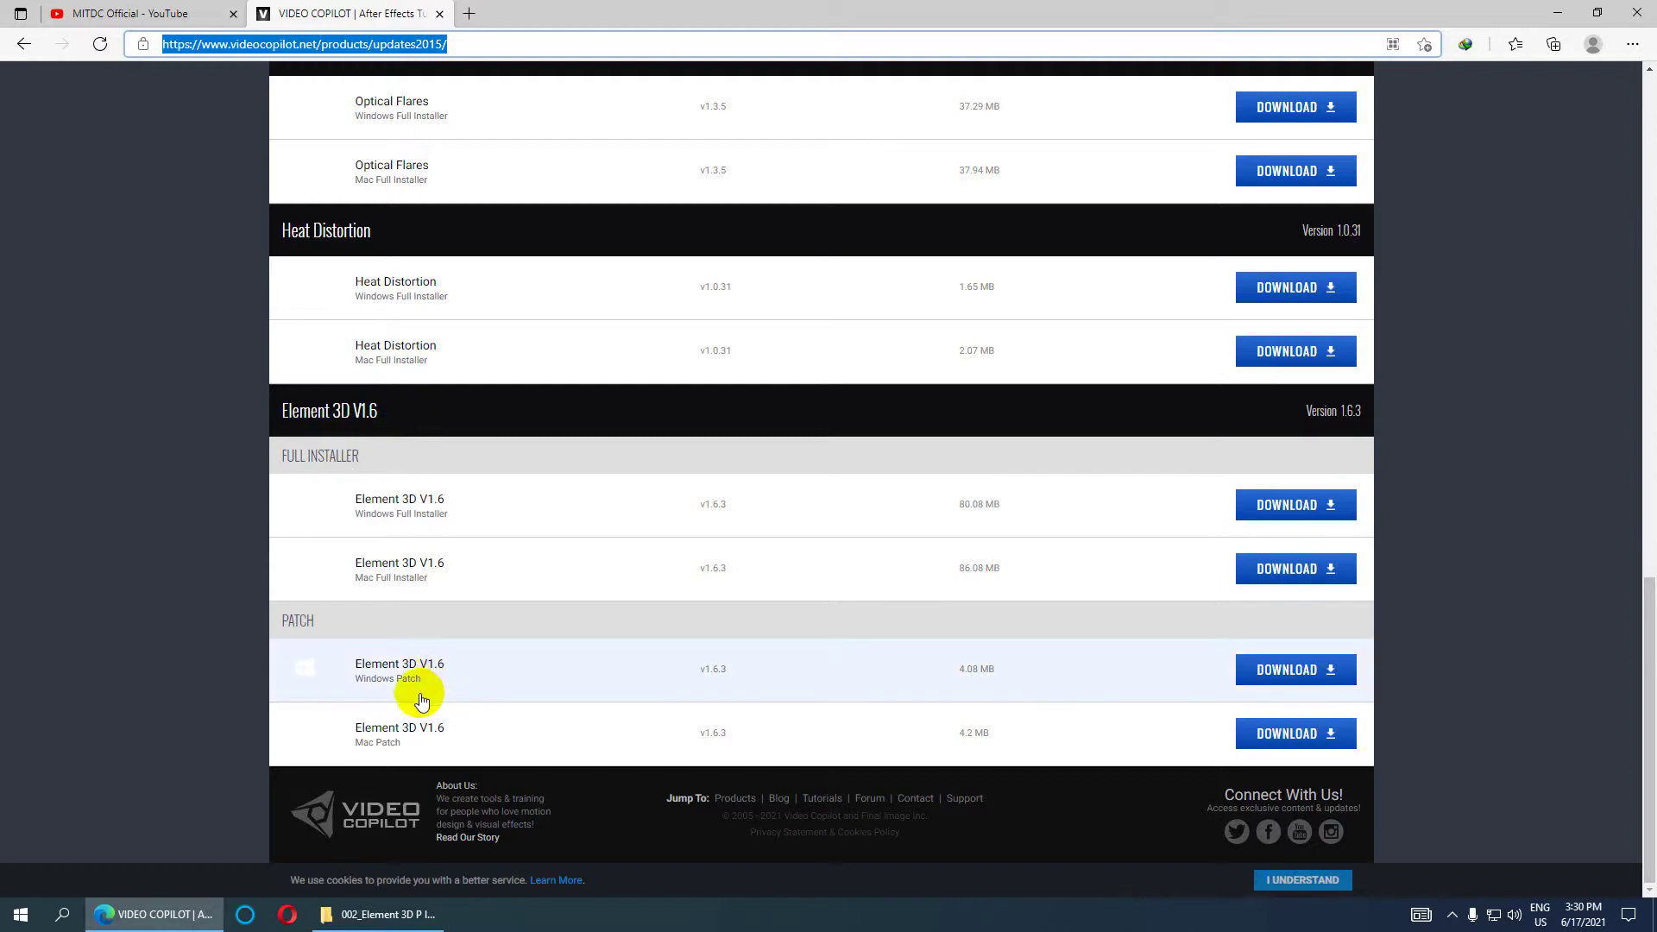
{"action": "scroll", "coordinate": [573, 544], "scroll_direction": "up", "scroll_amount": 10}
{"action": "scroll", "coordinate": [622, 555], "scroll_direction": "down", "scroll_amount": 4}
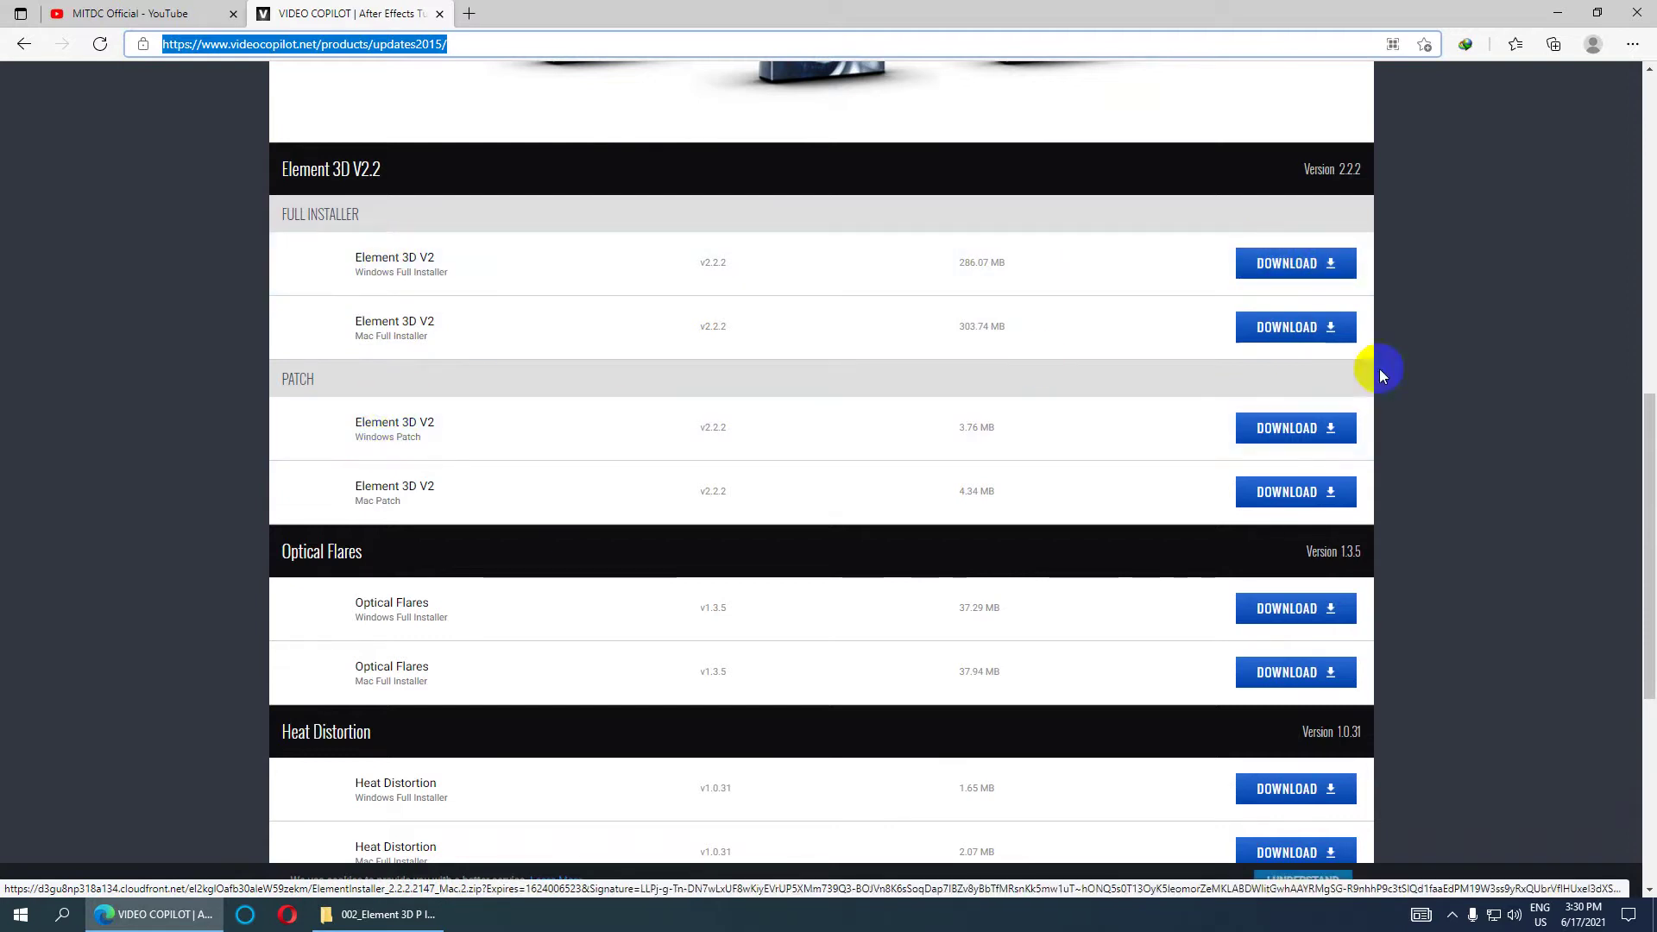
{"action": "scroll", "coordinate": [673, 441], "scroll_direction": "up", "scroll_amount": 10}
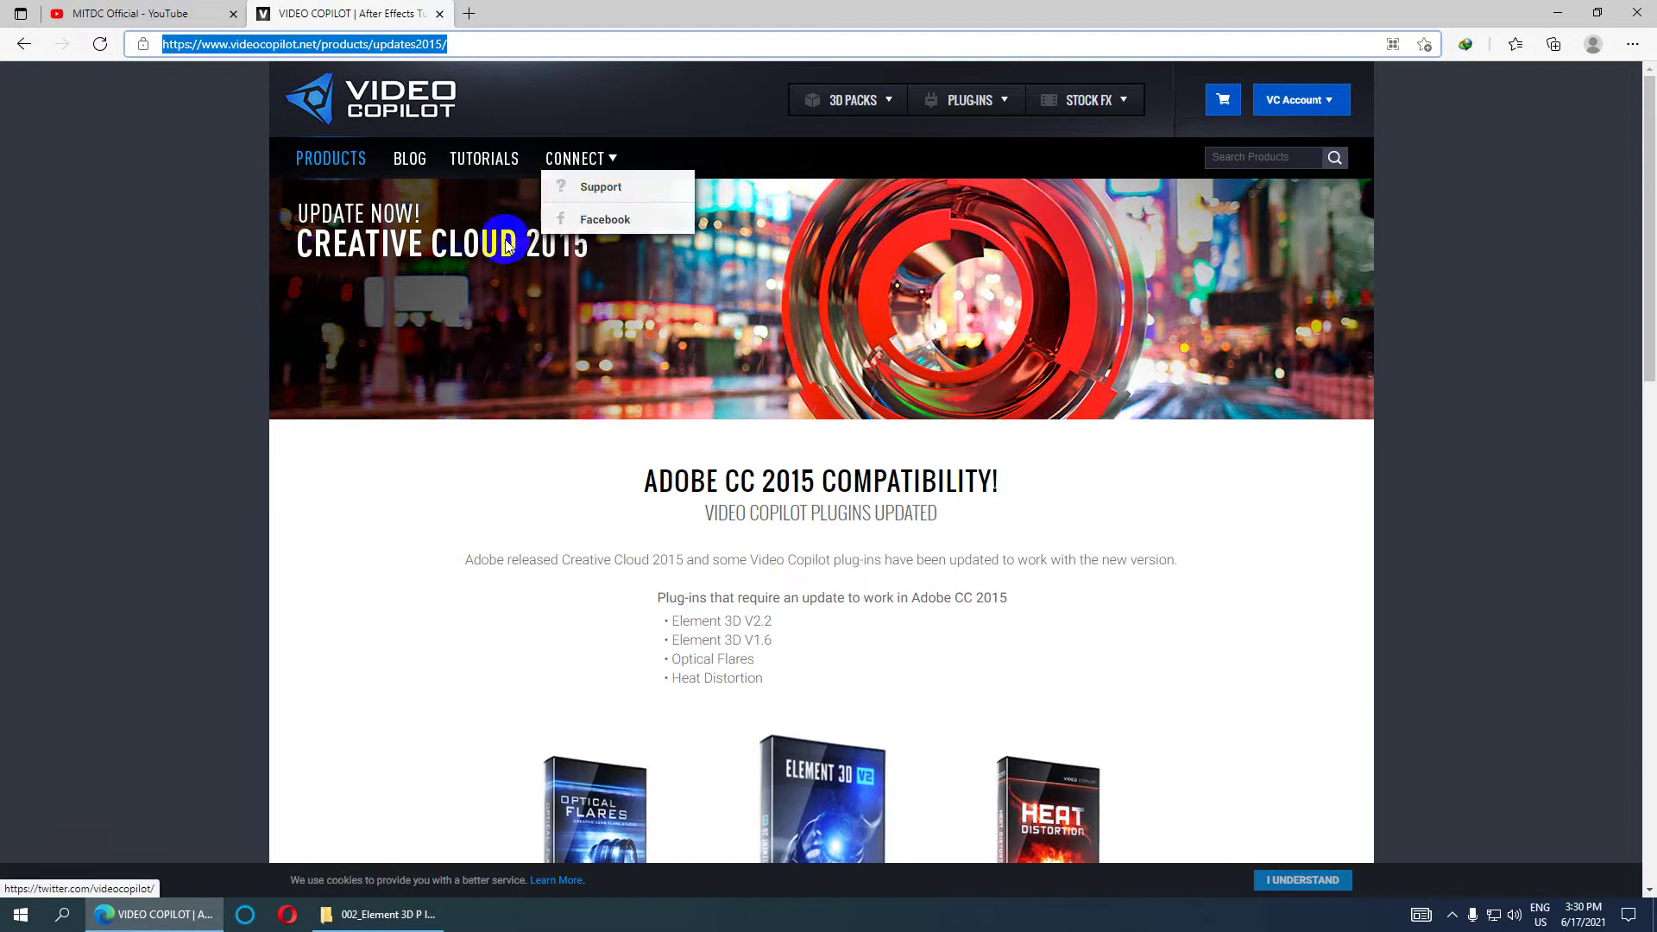
Open the Video Copilot Tutorials page and look through the new tutorials, tutorial playlists and plug-in offers
{"action": "left_click", "coordinate": [467, 164]}
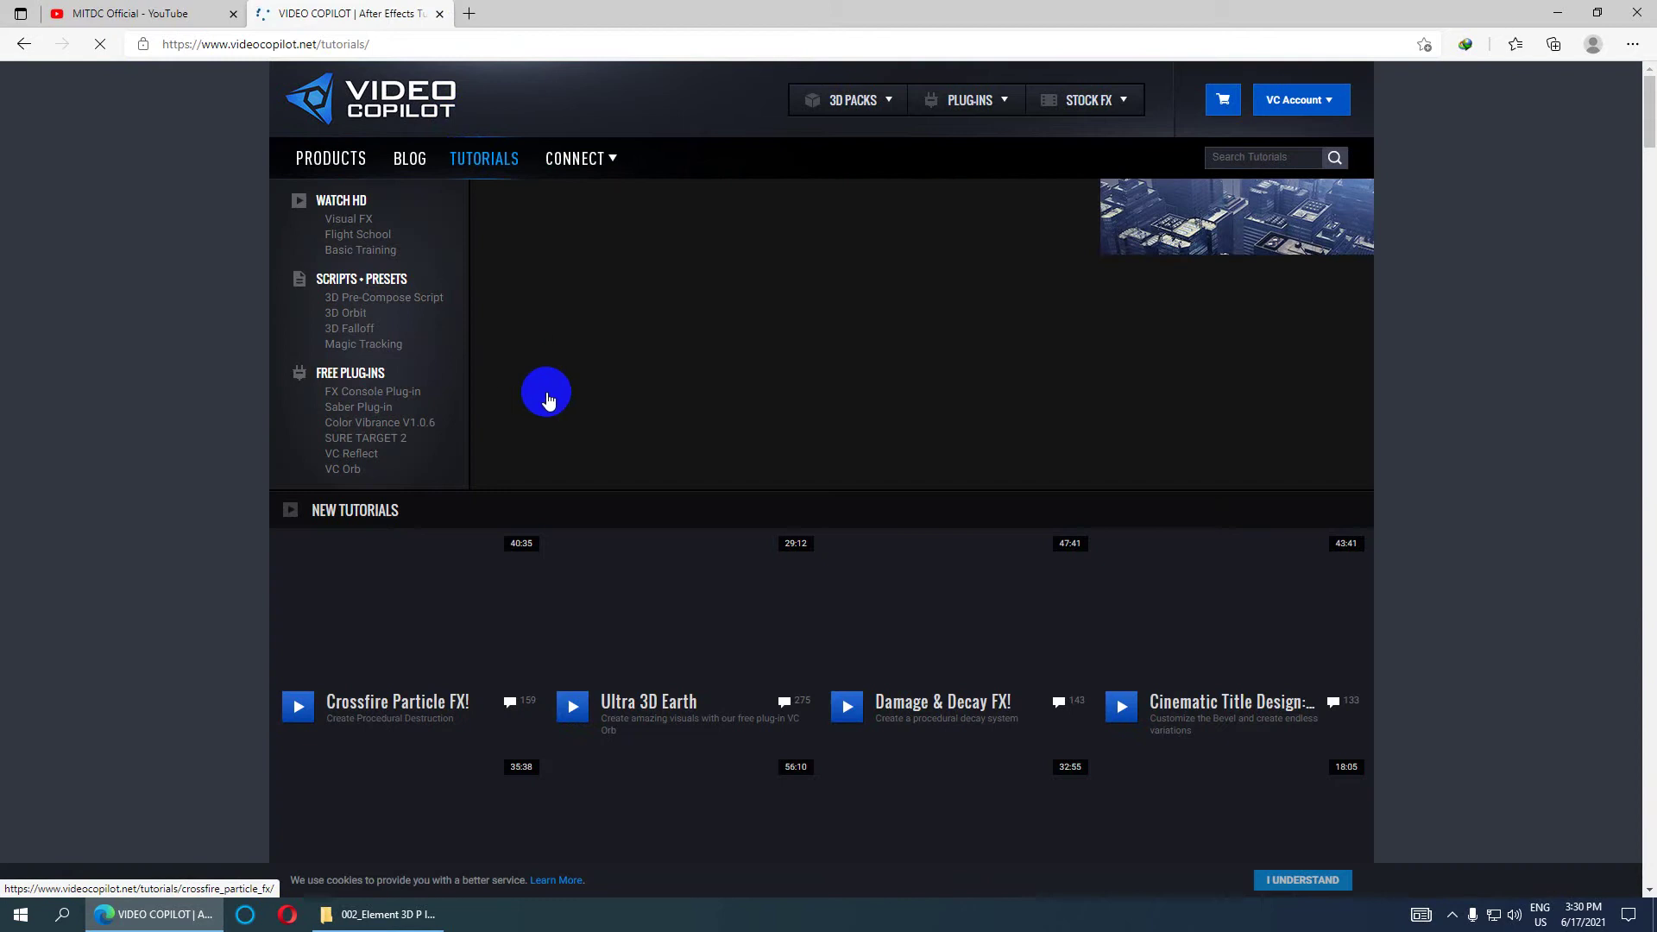
{"action": "scroll", "coordinate": [651, 510], "scroll_direction": "down", "scroll_amount": 3}
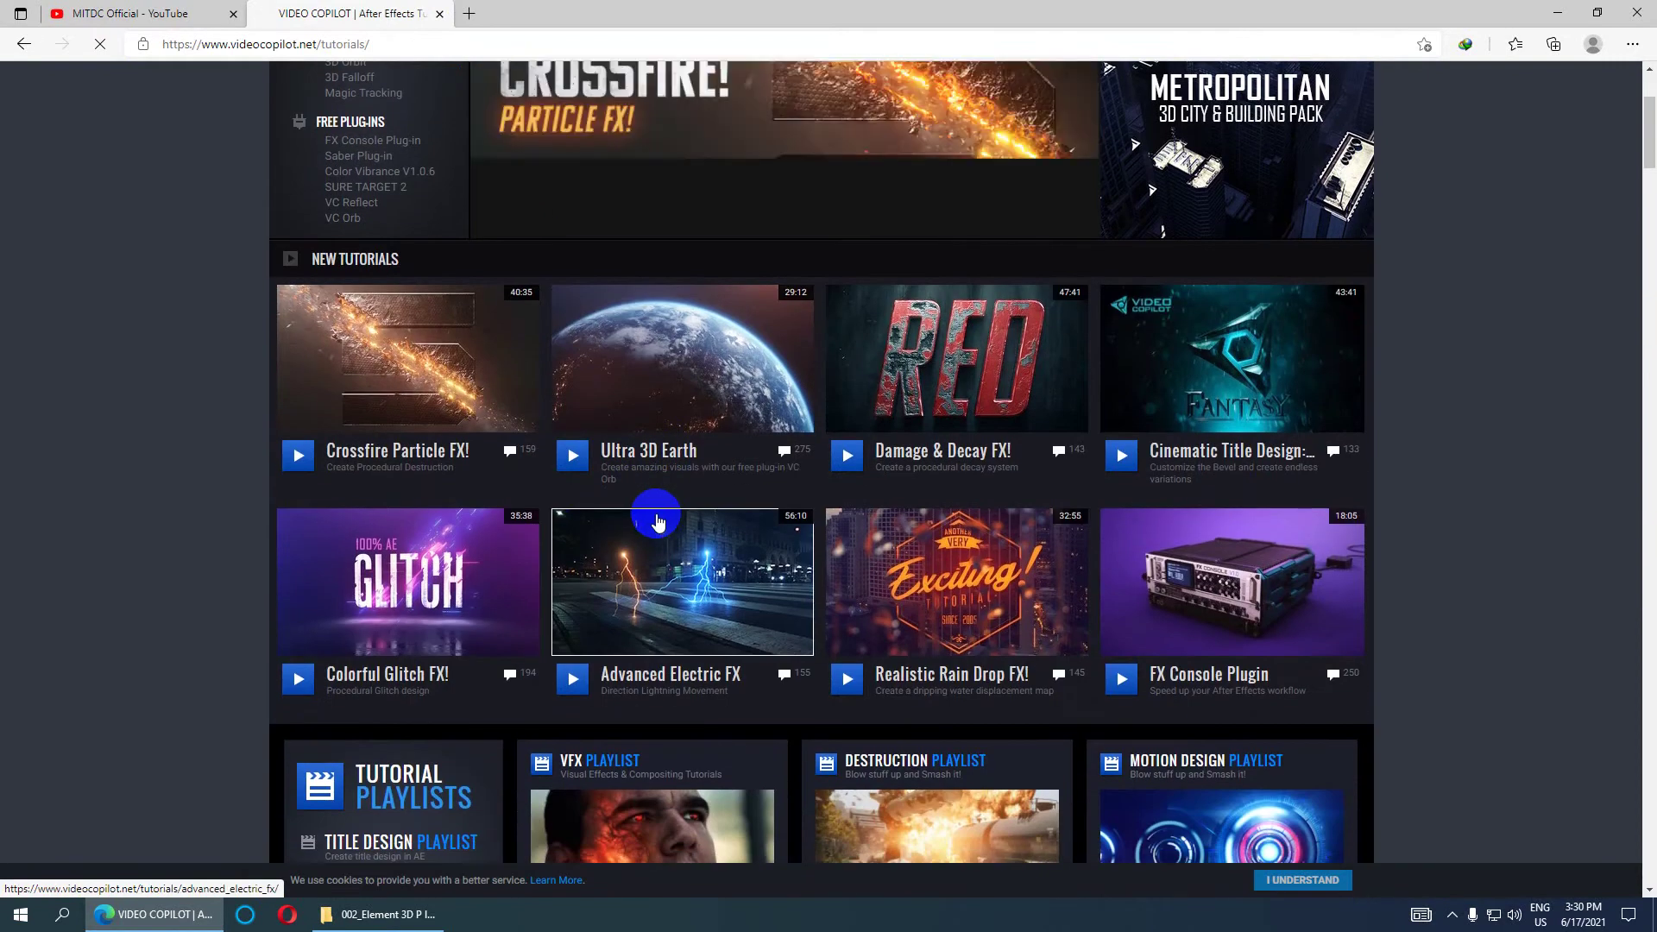
{"action": "scroll", "coordinate": [656, 521], "scroll_direction": "down", "scroll_amount": 2}
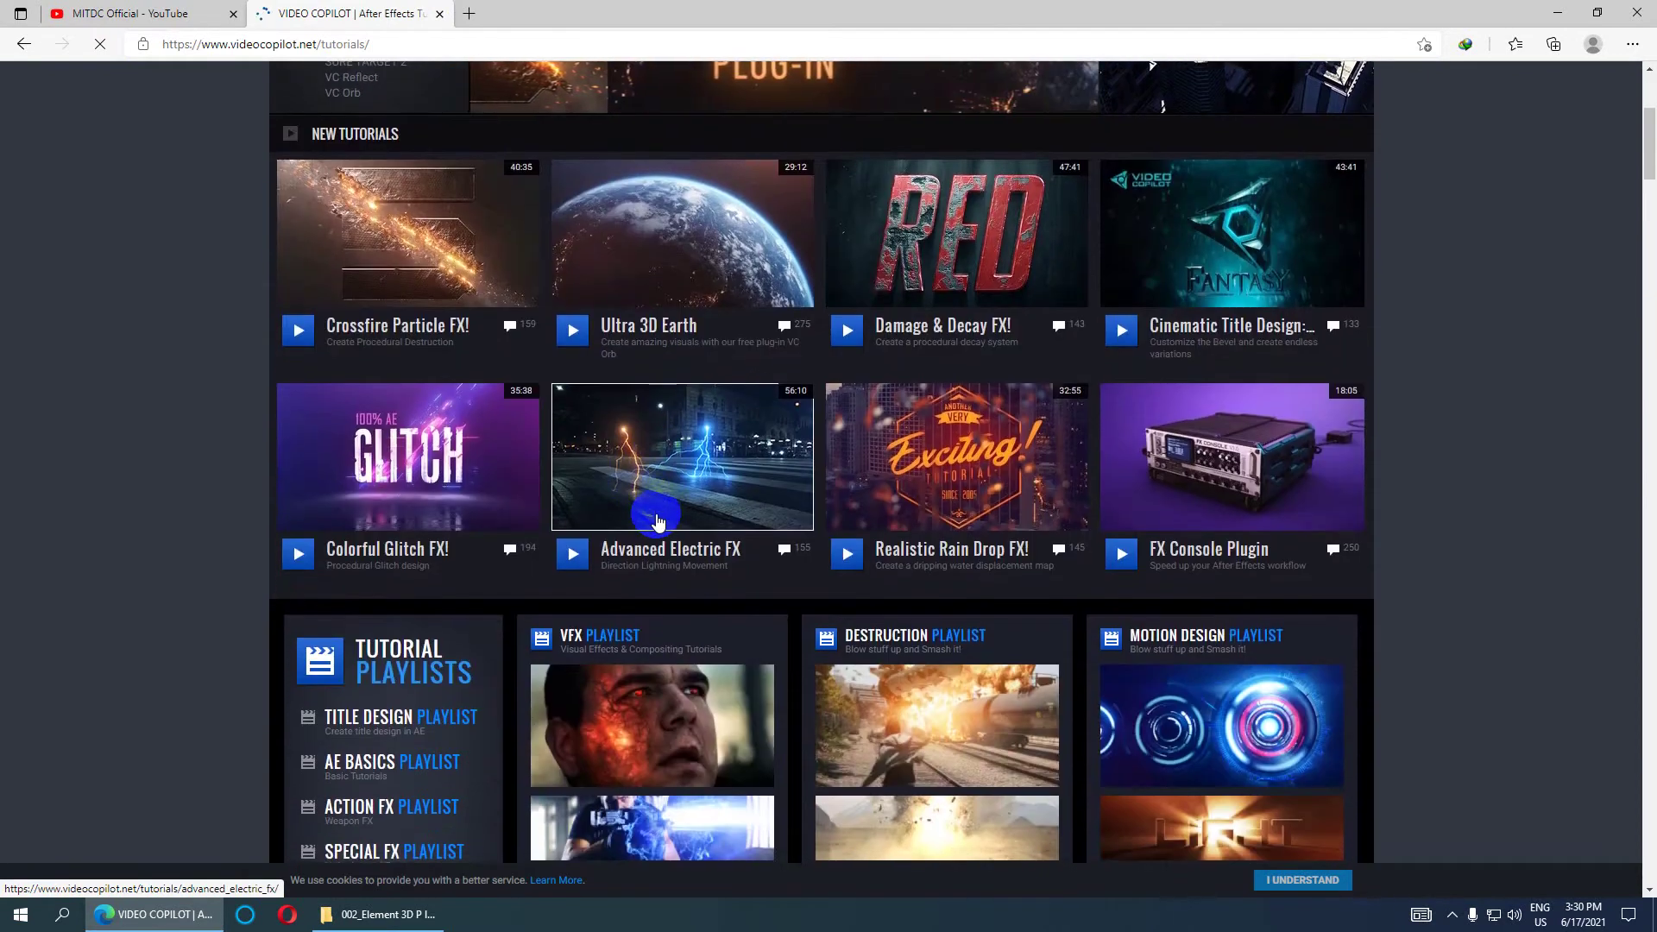
{"action": "scroll", "coordinate": [656, 521], "scroll_direction": "up", "scroll_amount": 3}
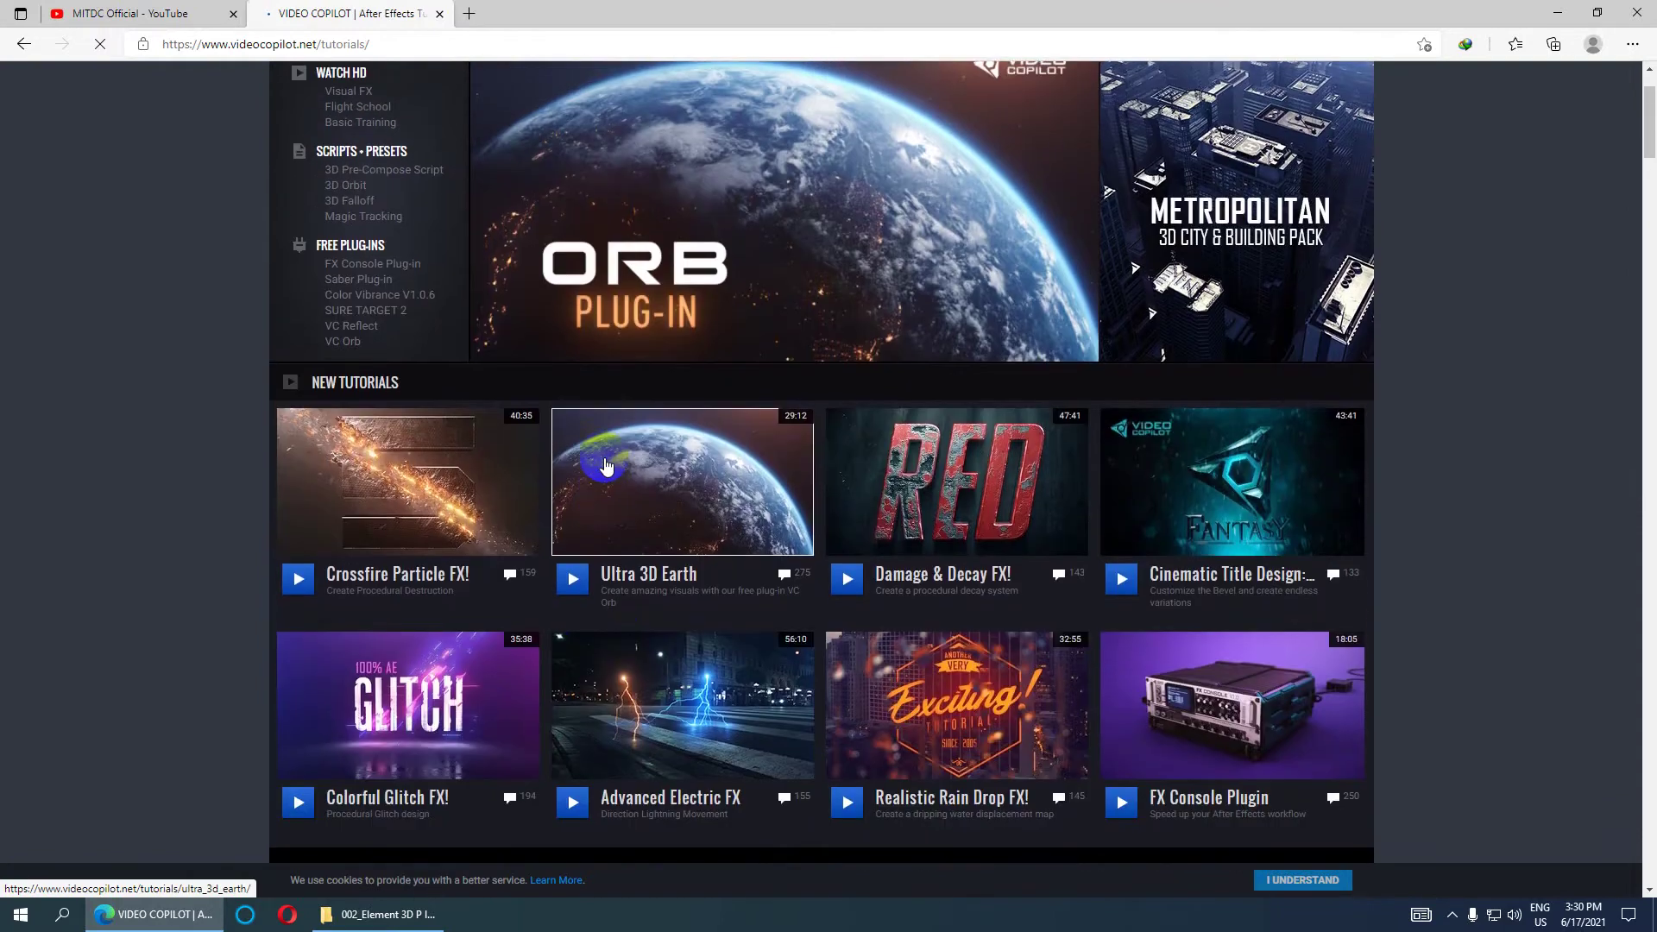
{"action": "scroll", "coordinate": [654, 484], "scroll_direction": "down", "scroll_amount": 10}
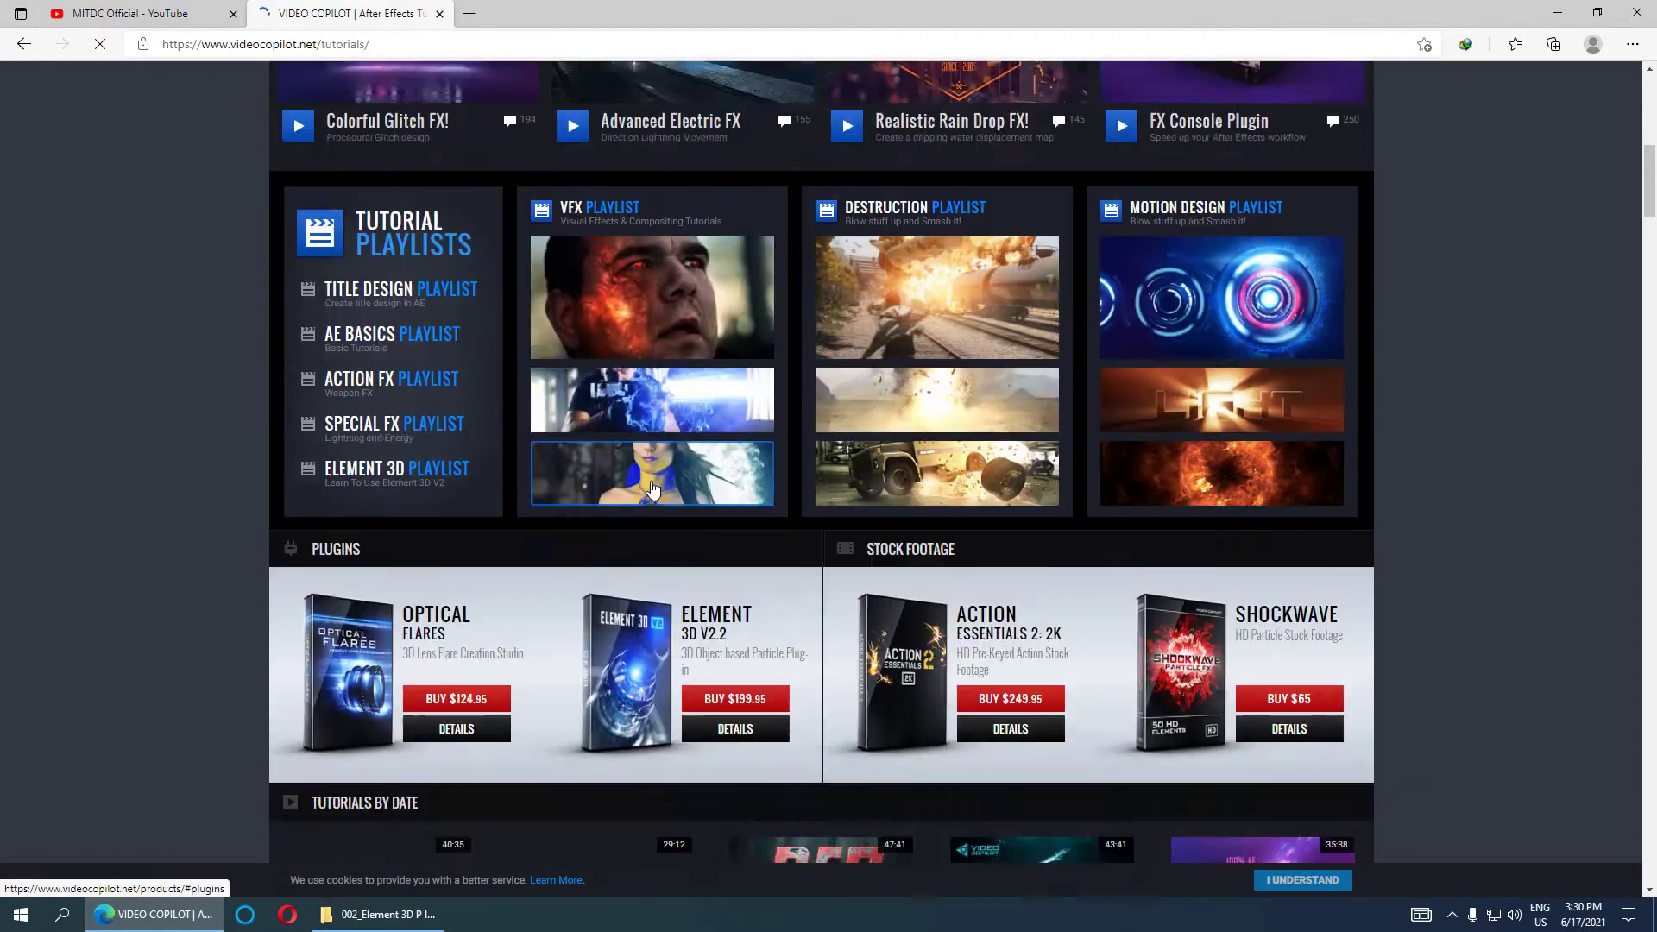
{"action": "scroll", "coordinate": [653, 489], "scroll_direction": "up", "scroll_amount": 10}
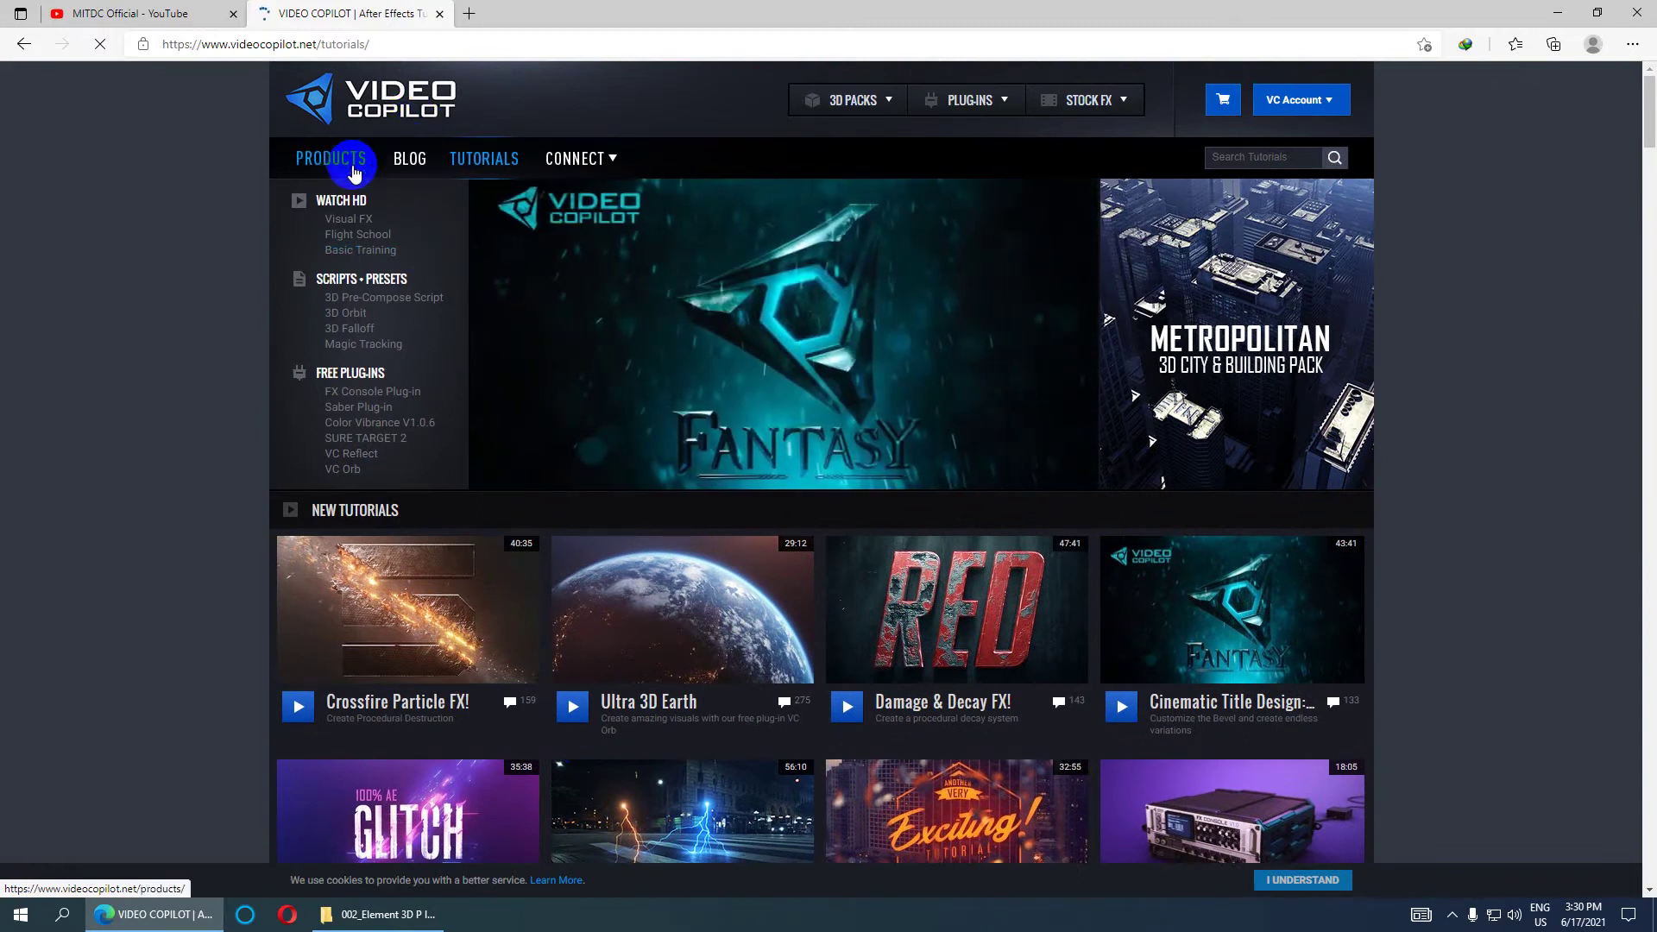
{"action": "scroll", "coordinate": [574, 656], "scroll_direction": "down", "scroll_amount": 4}
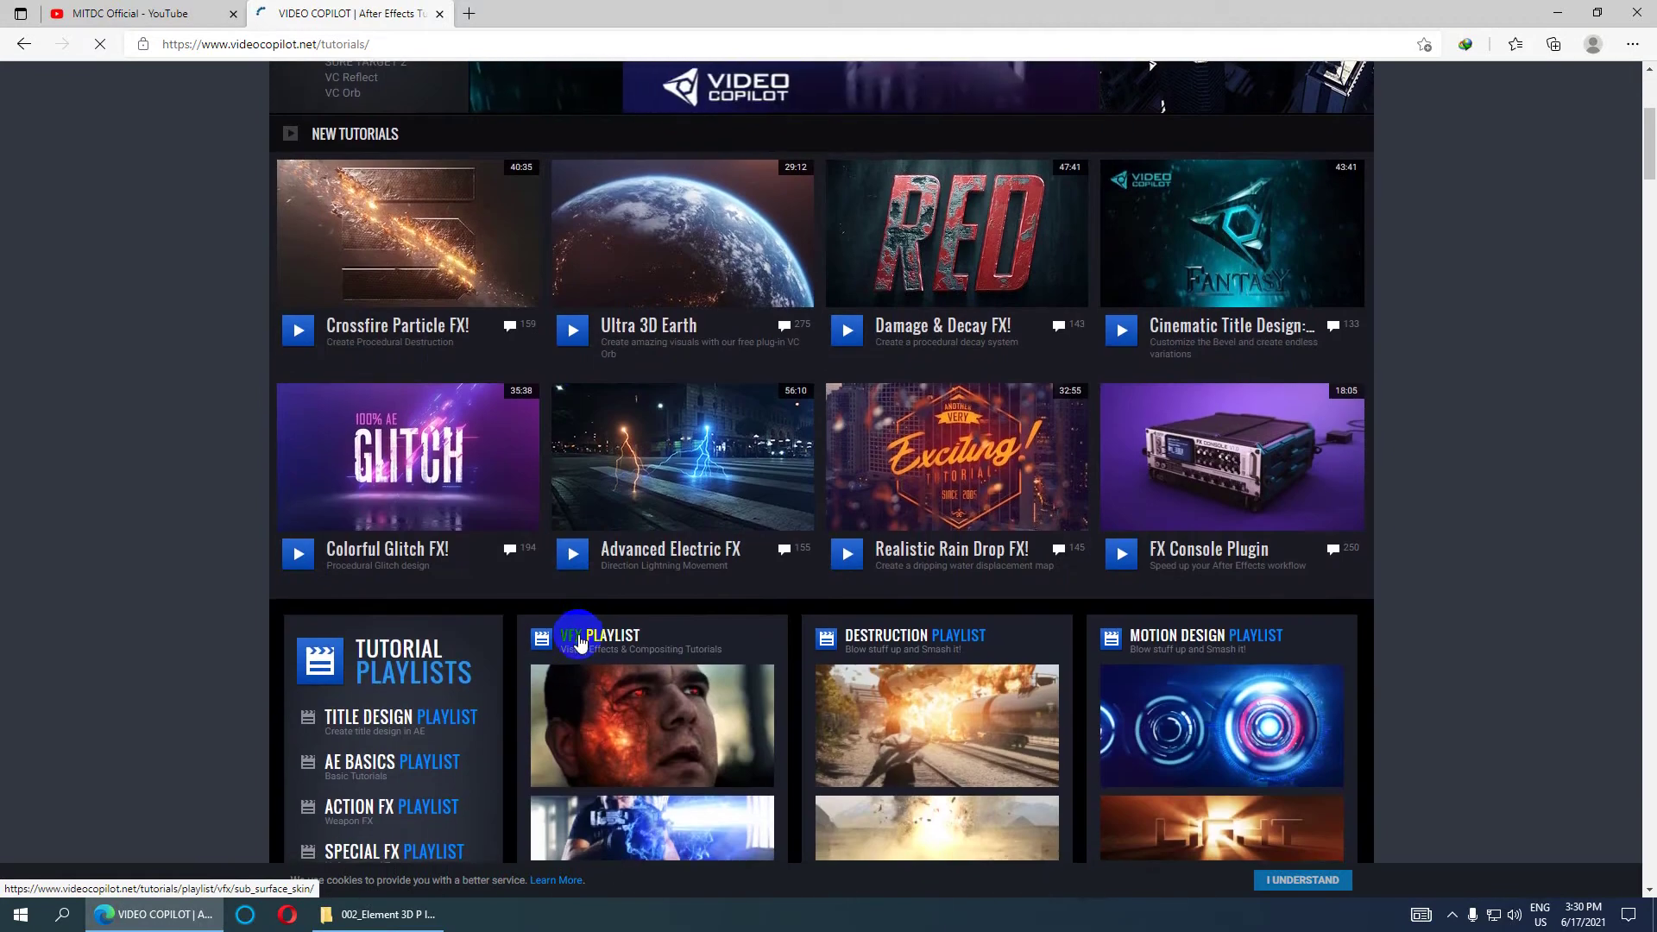
{"action": "scroll", "coordinate": [583, 639], "scroll_direction": "down", "scroll_amount": 3}
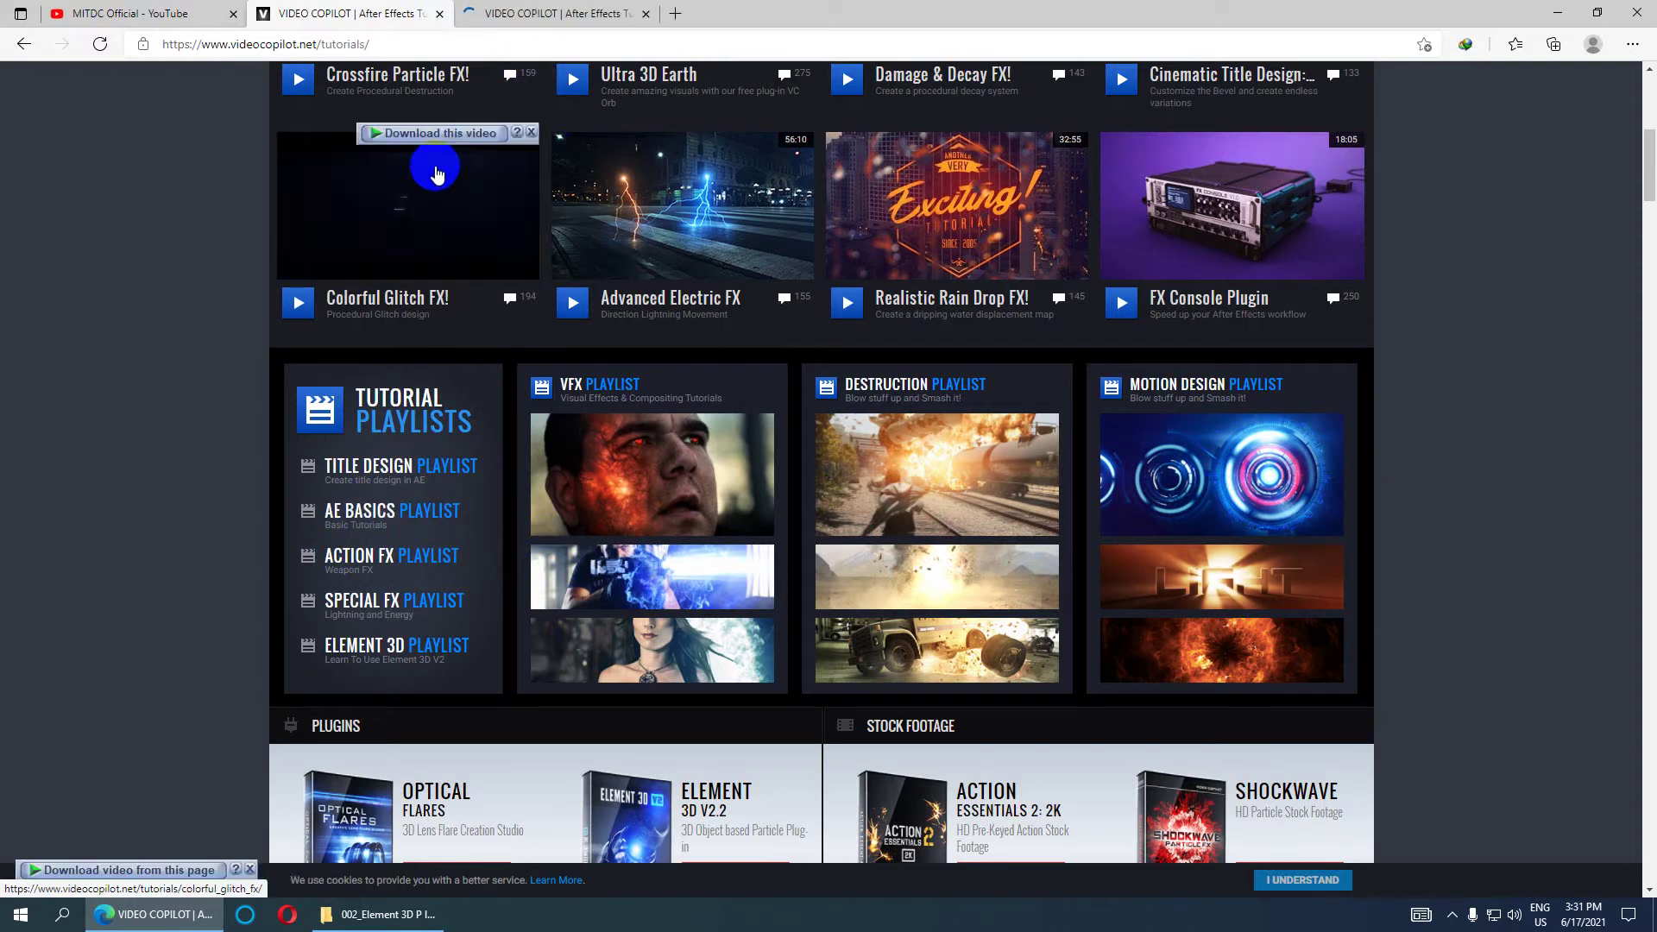
View the AE Basics playlist's Smoke Screen tutorial page and pause its video
{"action": "left_click", "coordinate": [542, 12]}
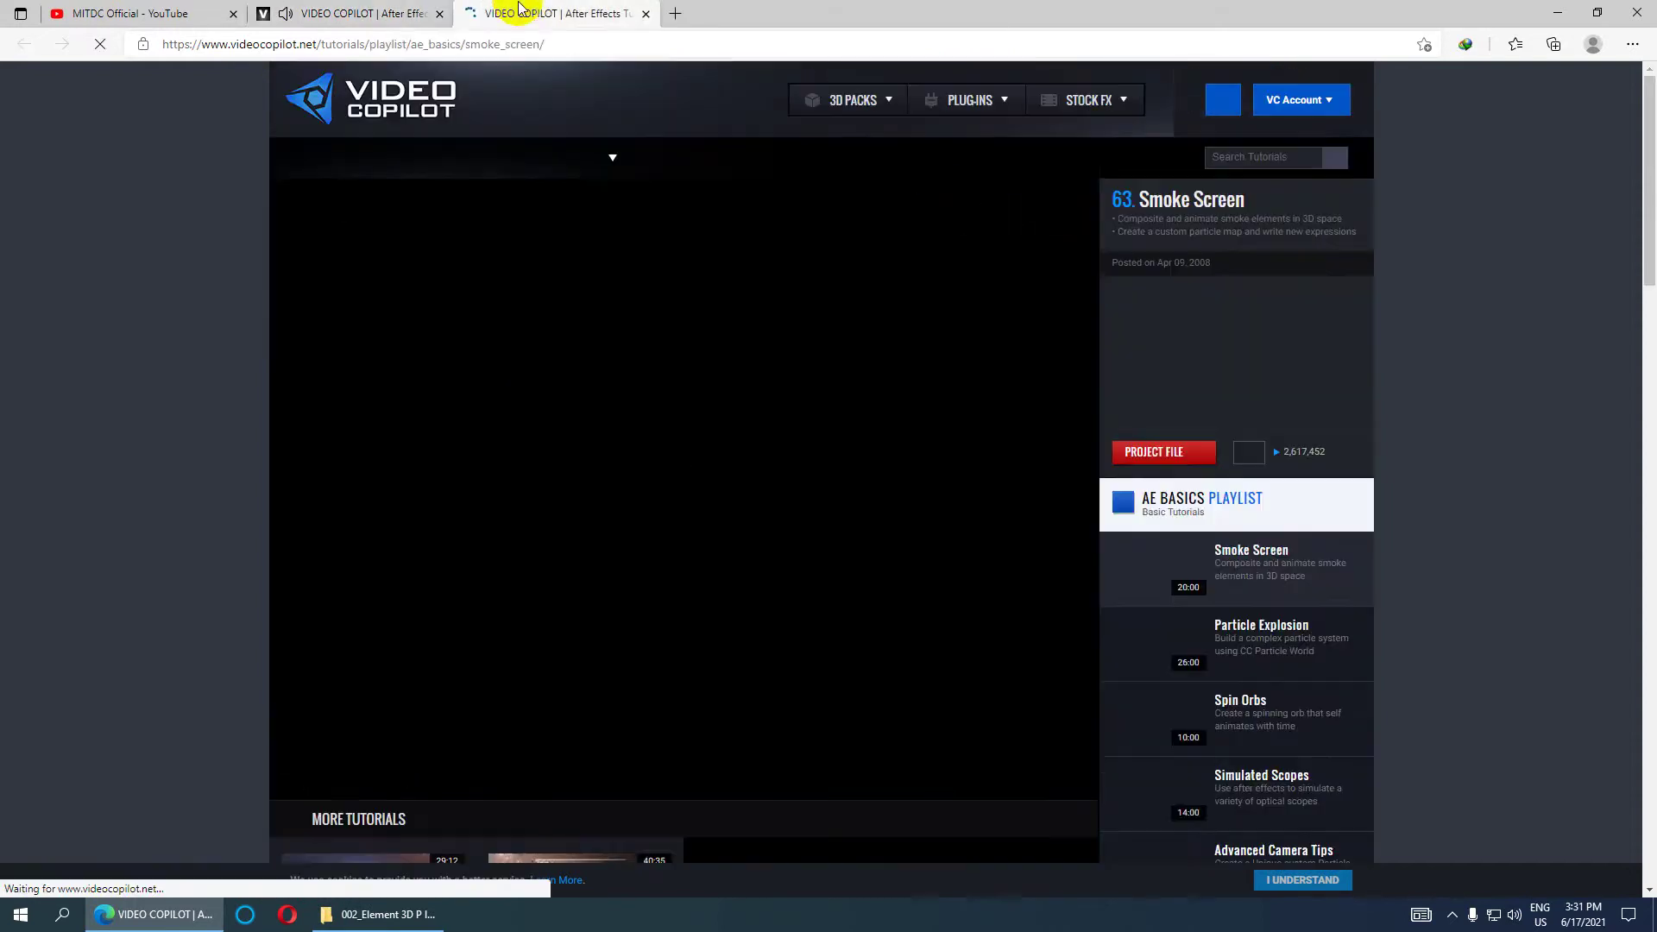
{"action": "scroll", "coordinate": [450, 490], "scroll_direction": "down", "scroll_amount": 8}
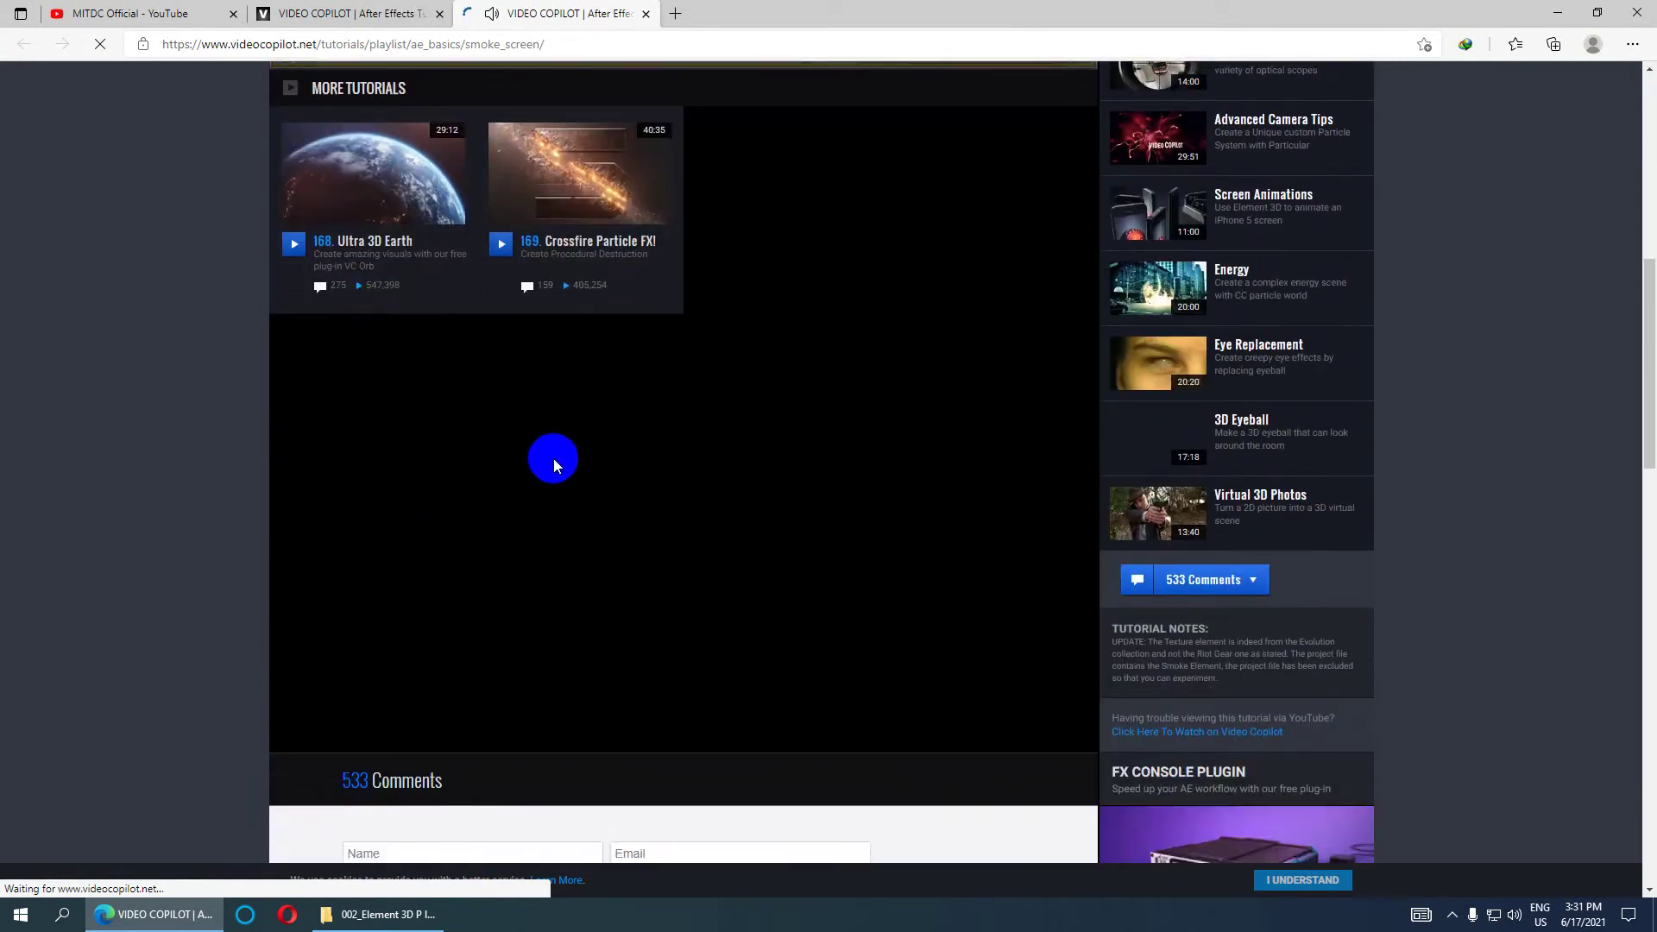
{"action": "scroll", "coordinate": [553, 452], "scroll_direction": "up", "scroll_amount": 4}
{"action": "scroll", "coordinate": [466, 233], "scroll_direction": "up", "scroll_amount": 3}
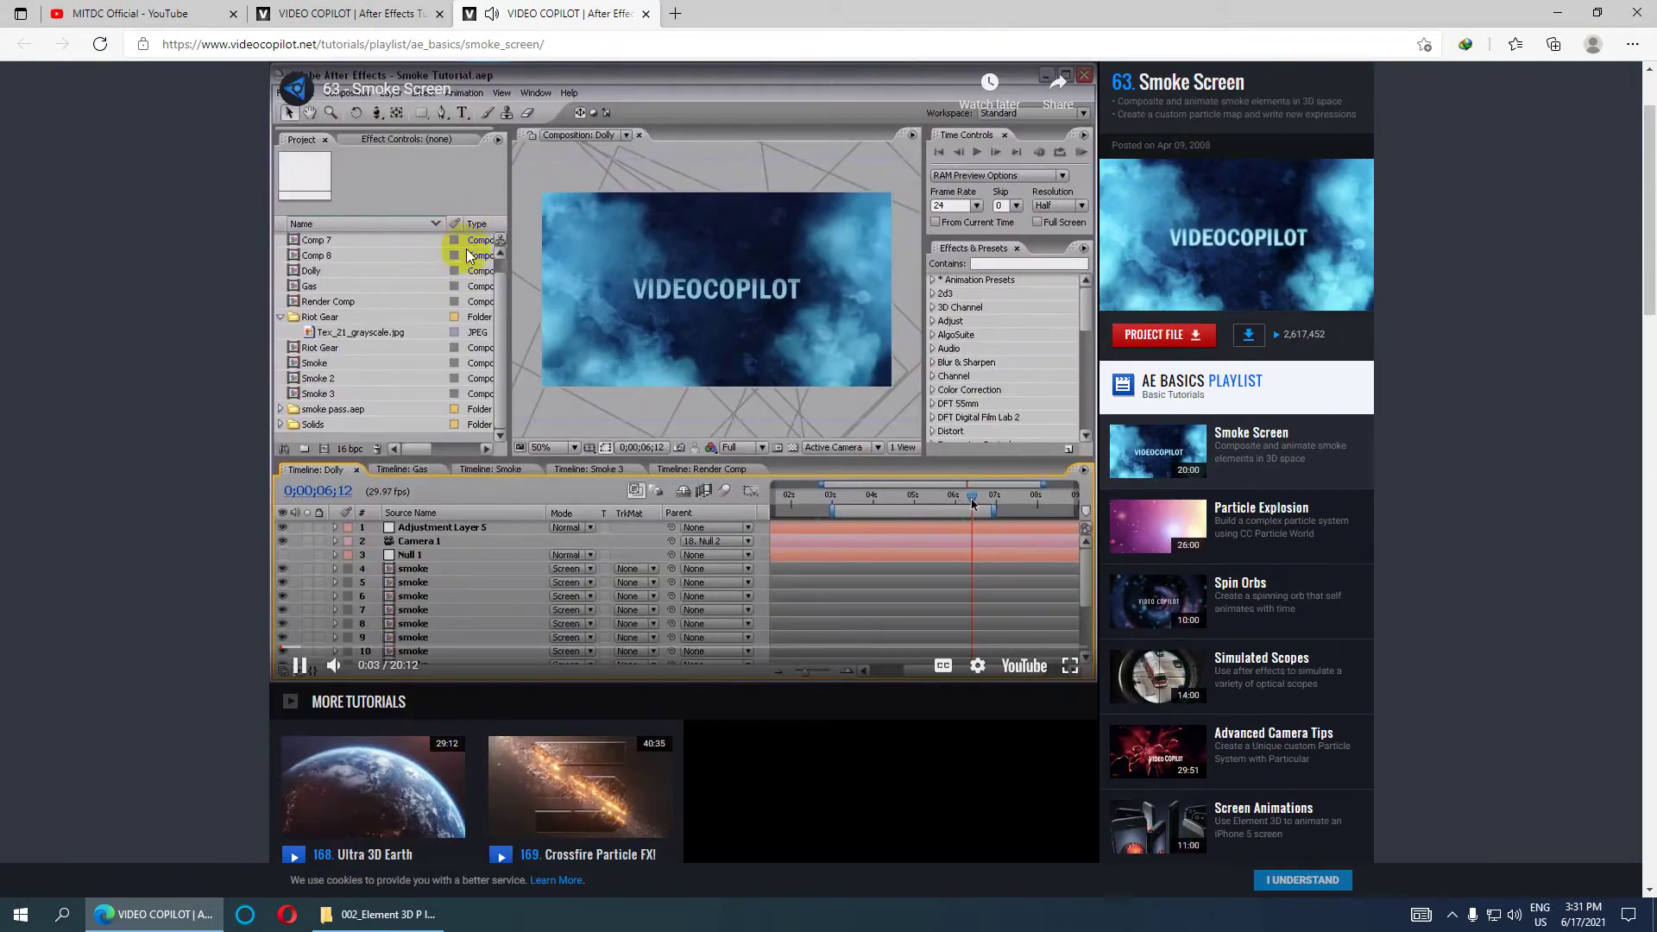
{"action": "left_click", "coordinate": [520, 485]}
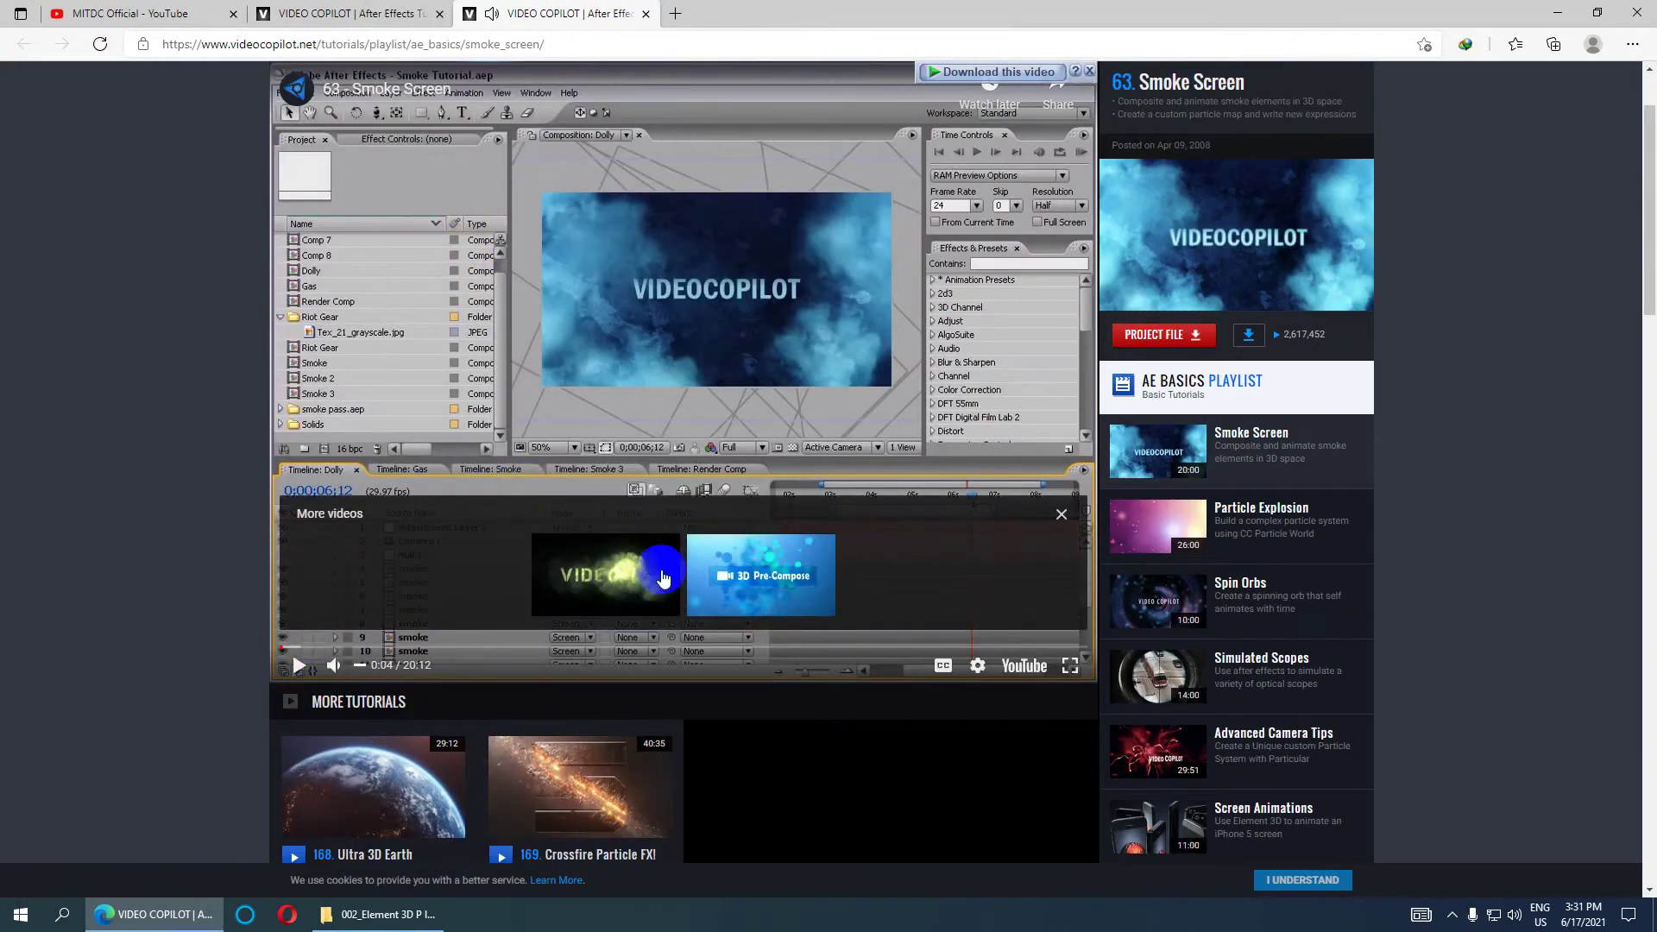
Look through the lessons in the AE Basics playlist, from Smoke Screen down to Virtual 3D Photos
{"action": "scroll", "coordinate": [815, 522], "scroll_direction": "down", "scroll_amount": 3}
{"action": "scroll", "coordinate": [949, 543], "scroll_direction": "down", "scroll_amount": 3}
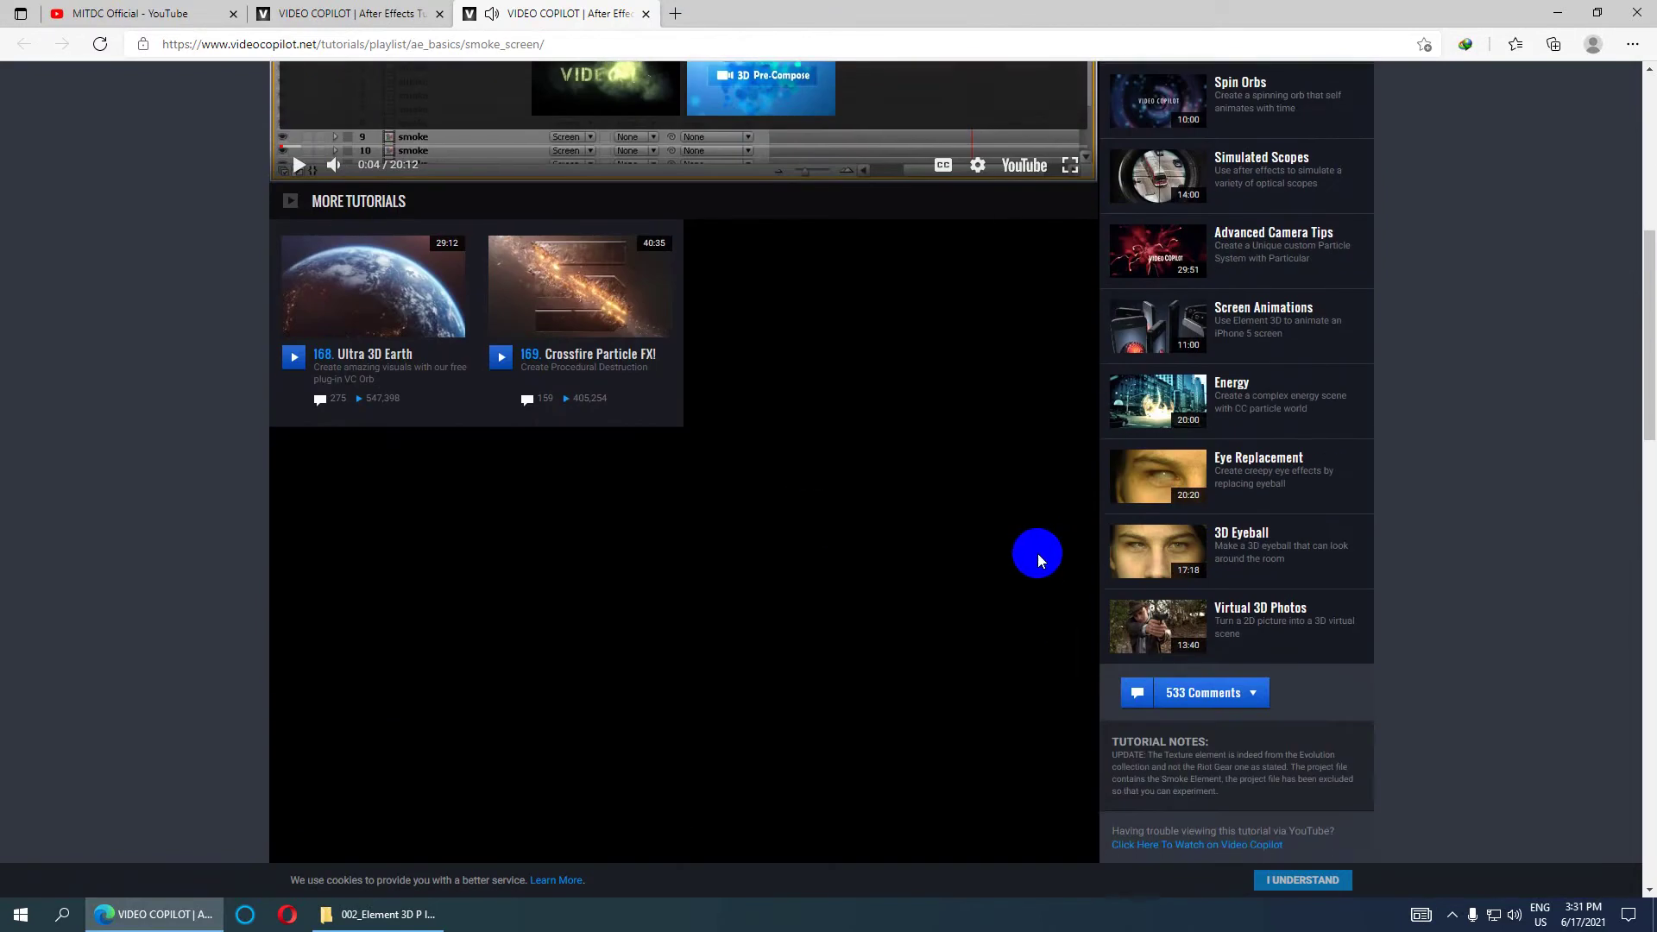
{"action": "scroll", "coordinate": [918, 470], "scroll_direction": "up", "scroll_amount": 7}
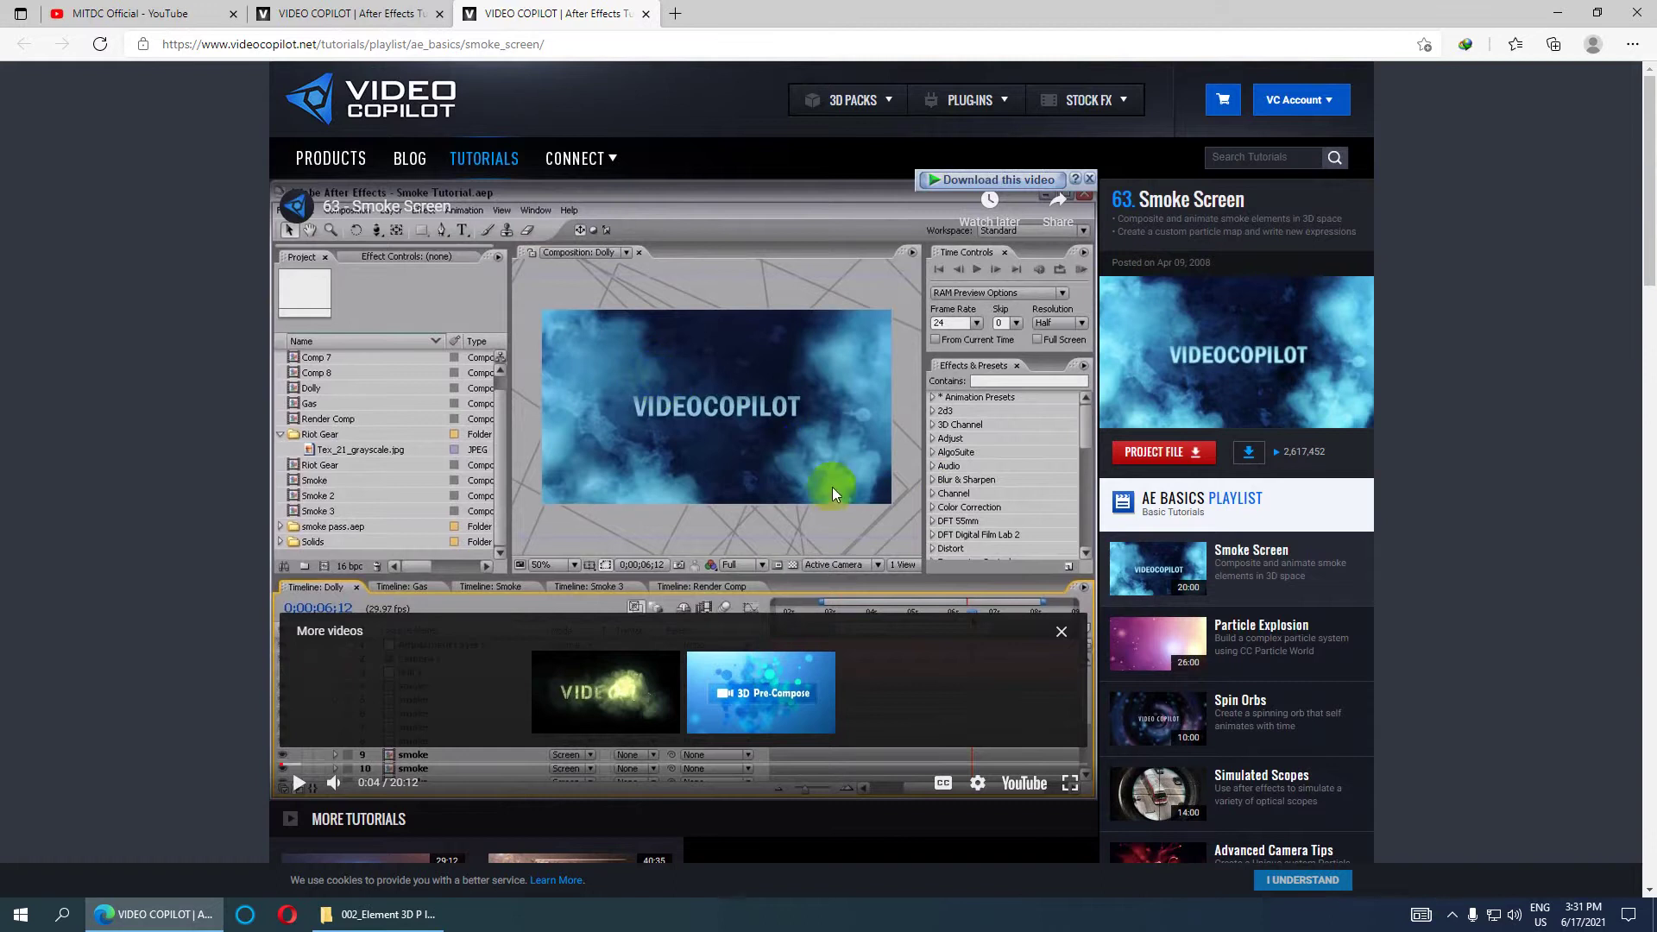
{"action": "scroll", "coordinate": [973, 529], "scroll_direction": "down", "scroll_amount": 3}
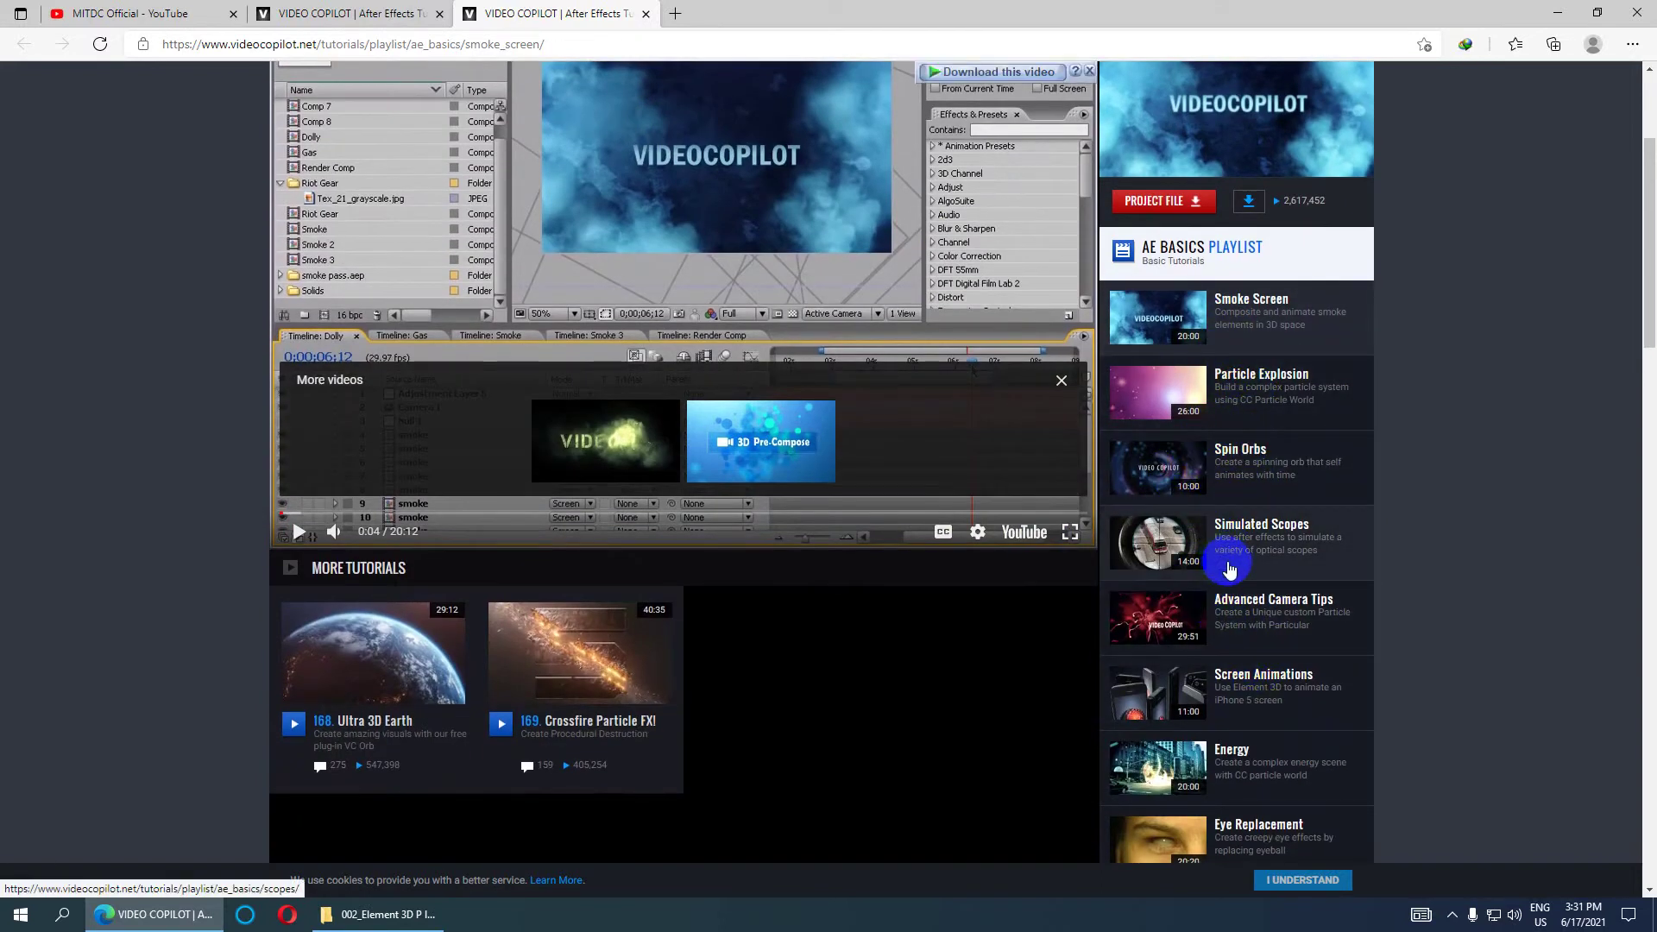
{"action": "scroll", "coordinate": [1224, 595], "scroll_direction": "down", "scroll_amount": 3}
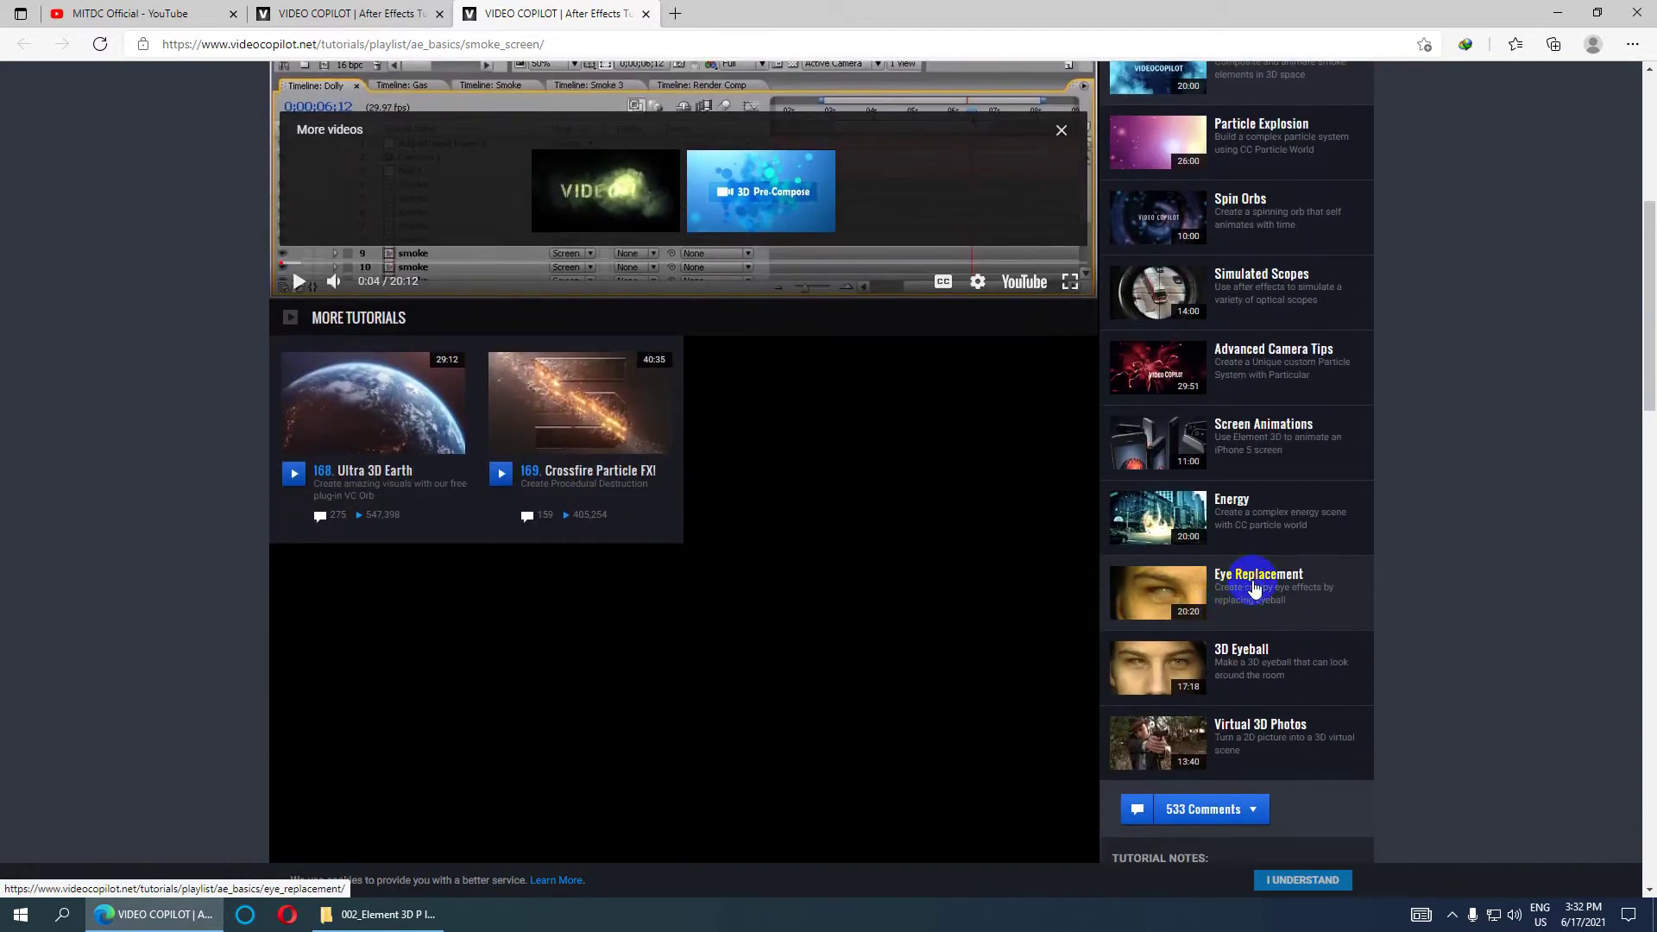
{"action": "scroll", "coordinate": [1258, 636], "scroll_direction": "down", "scroll_amount": 2}
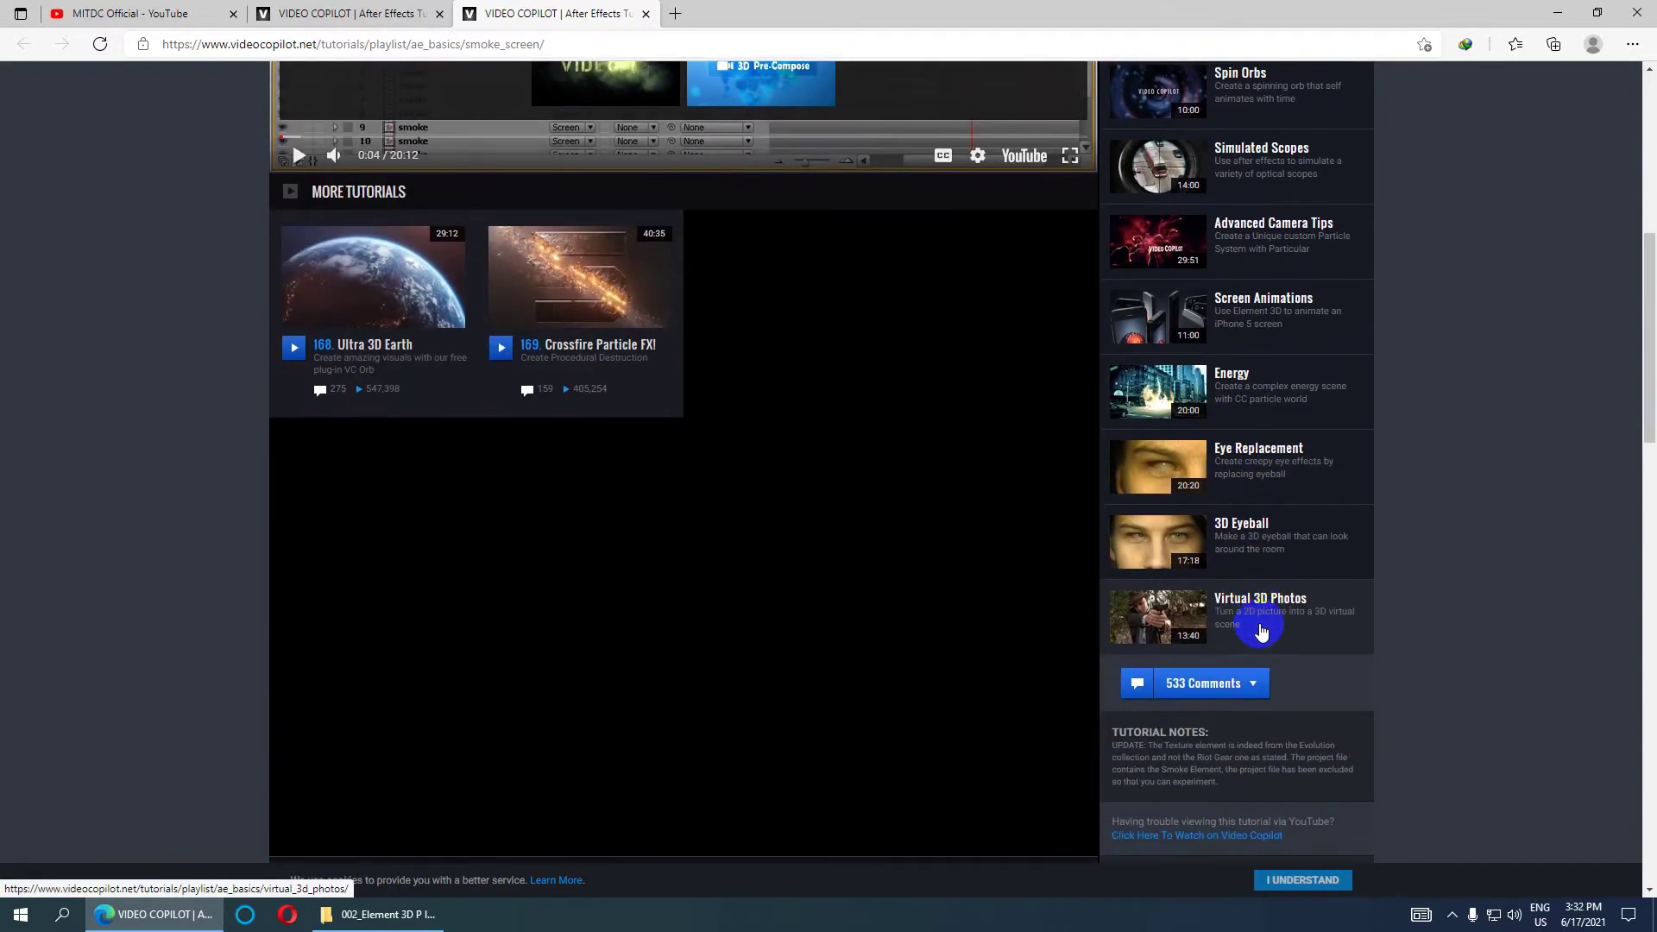
{"action": "scroll", "coordinate": [1260, 632], "scroll_direction": "down", "scroll_amount": 4}
{"action": "scroll", "coordinate": [1260, 632], "scroll_direction": "up", "scroll_amount": 12}
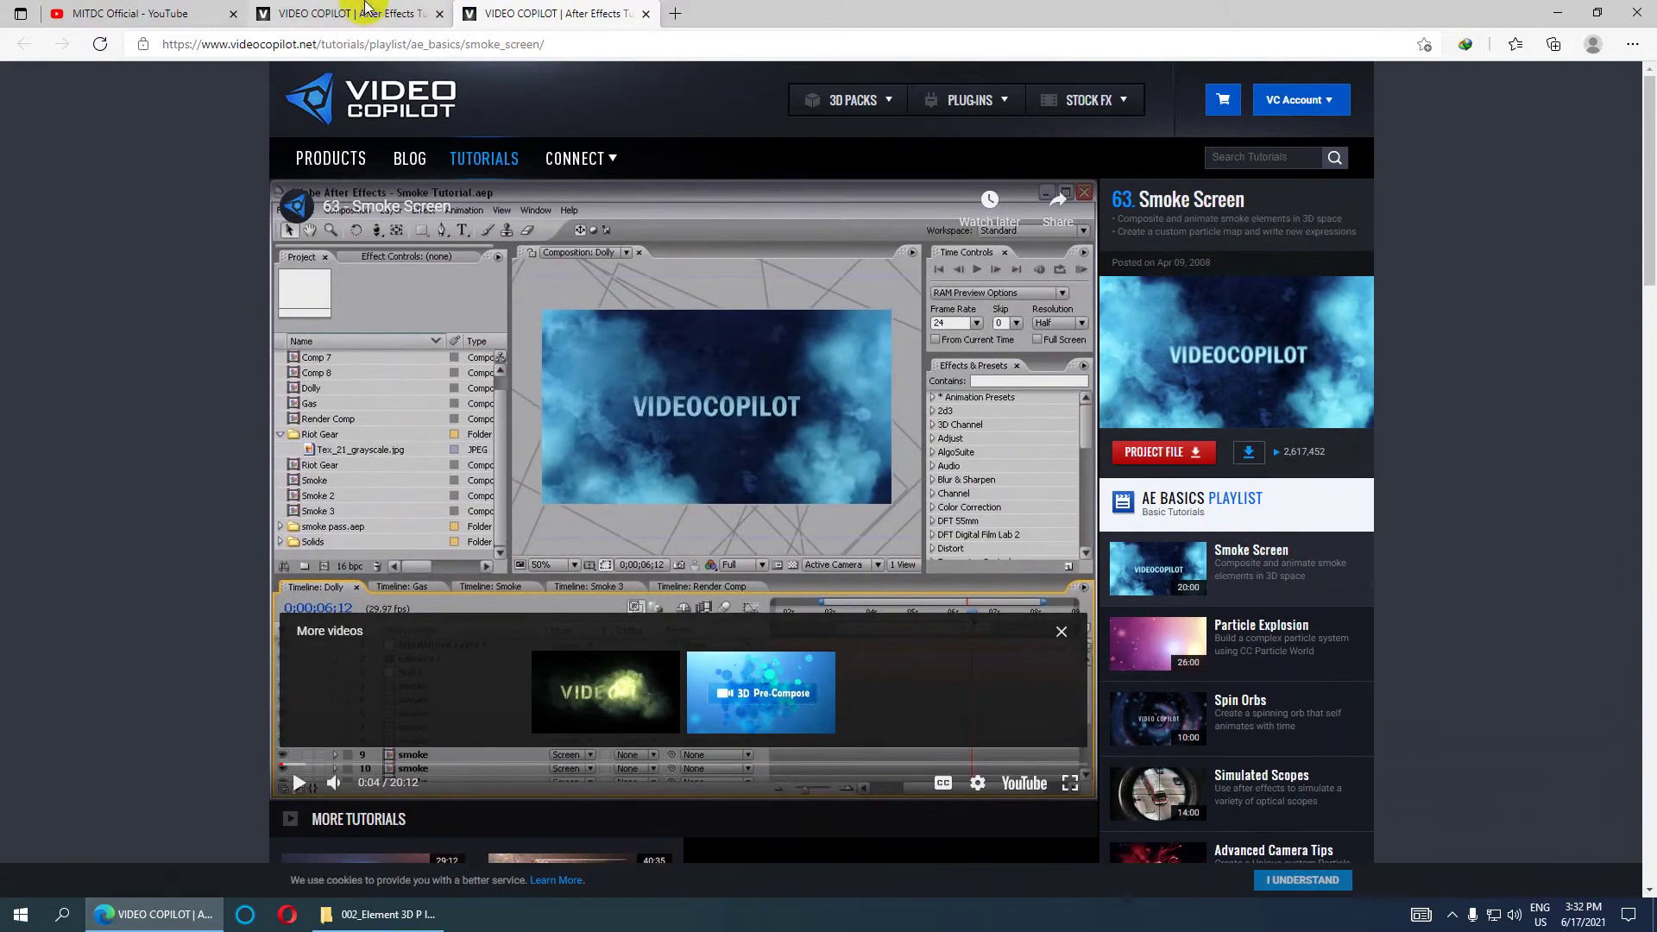
Return to the main Video Copilot tutorials page and skim its full listing
{"action": "left_click", "coordinate": [371, 13]}
{"action": "scroll", "coordinate": [478, 315], "scroll_direction": "up", "scroll_amount": 7}
{"action": "scroll", "coordinate": [480, 313], "scroll_direction": "down", "scroll_amount": 15}
{"action": "scroll", "coordinate": [765, 406], "scroll_direction": "up", "scroll_amount": 15}
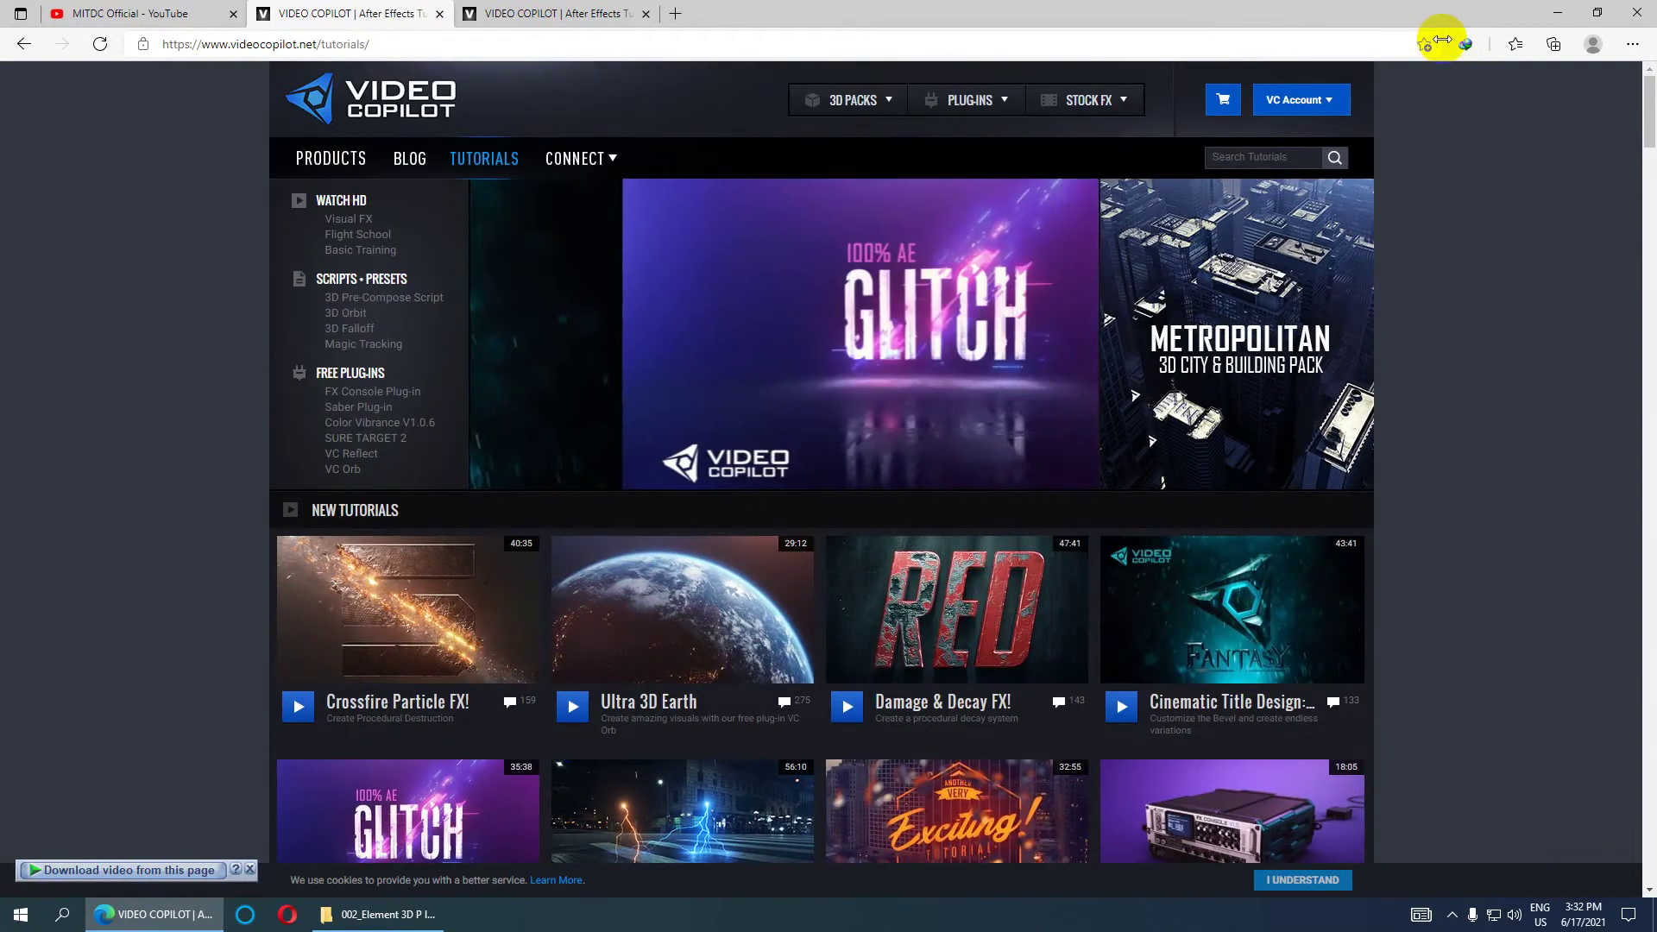
Reposition the Element 3D archive on the desktop and extract it with WinRAR into Desktop\Element 3D for After Effect
{"action": "left_click", "coordinate": [1560, 12]}
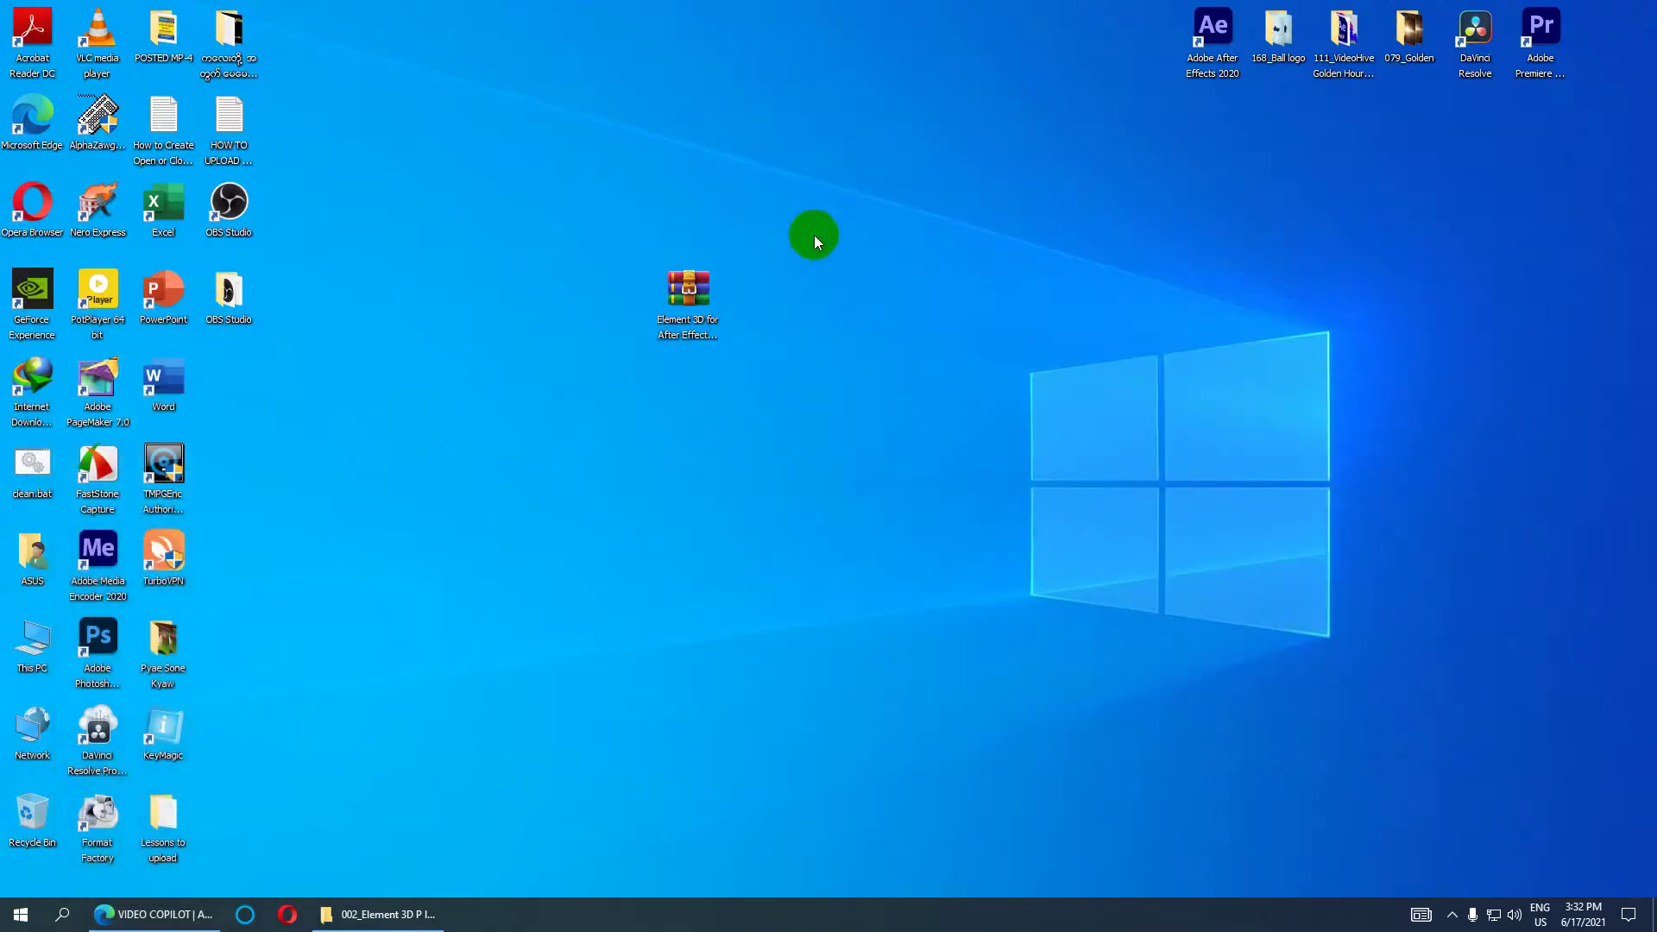
{"action": "left_click_drag", "start_coordinate": [666, 296], "coordinate": [755, 246]}
{"action": "mouse_move", "coordinate": [744, 213]}
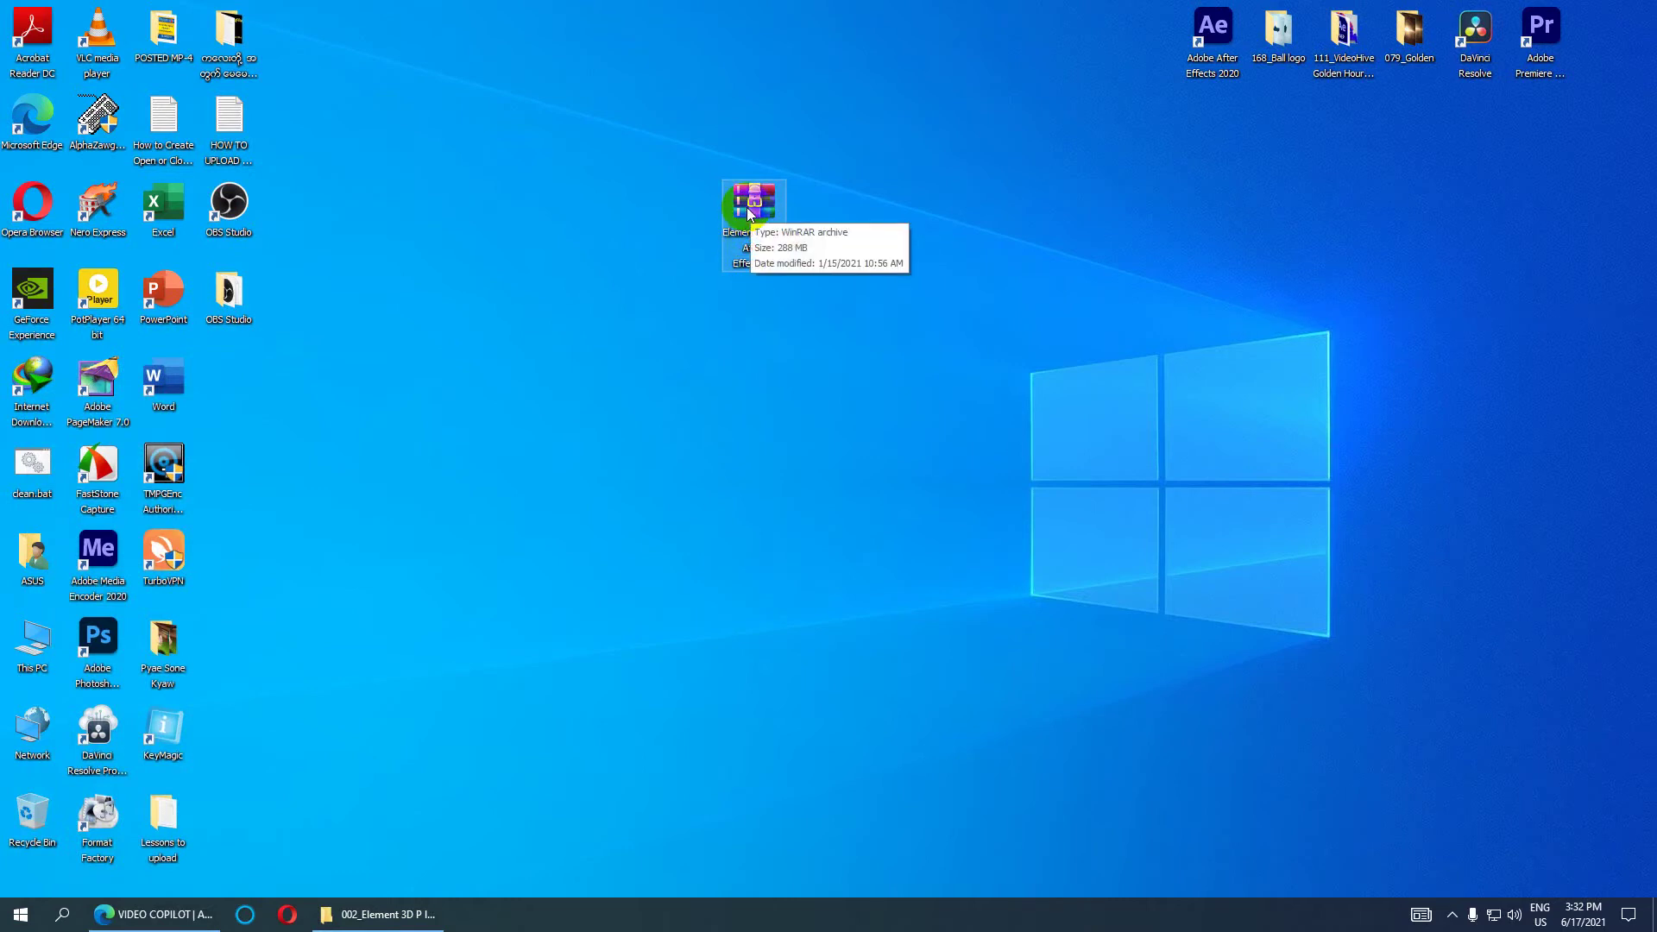
{"action": "right_click", "coordinate": [752, 203]}
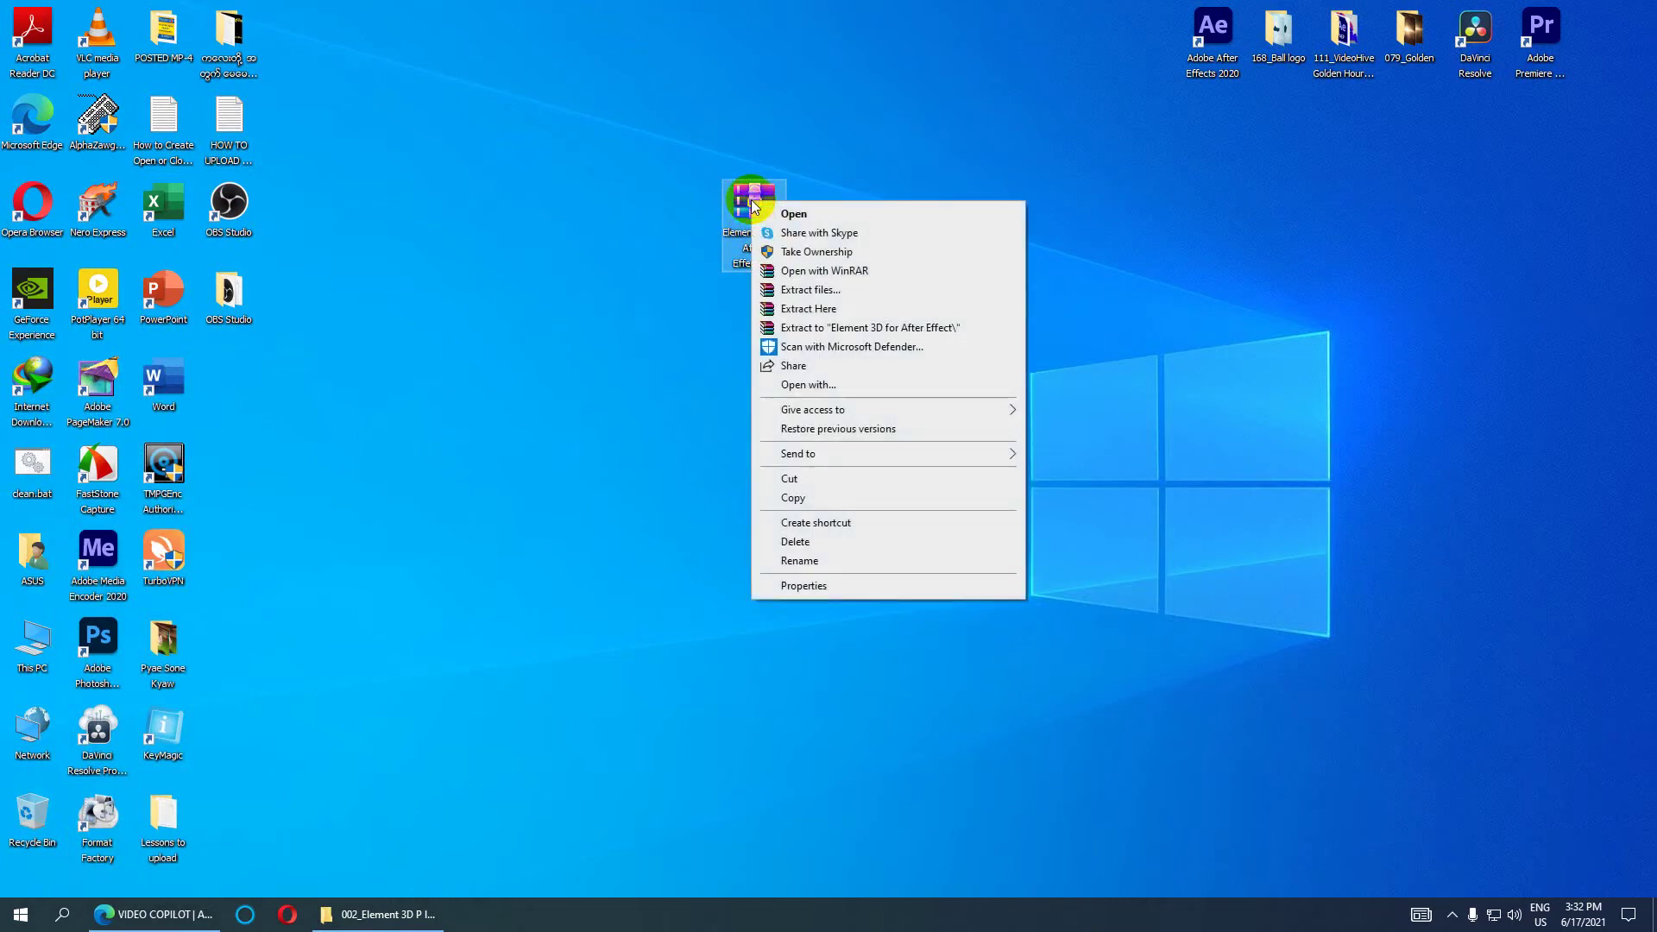
{"action": "left_click", "coordinate": [834, 292]}
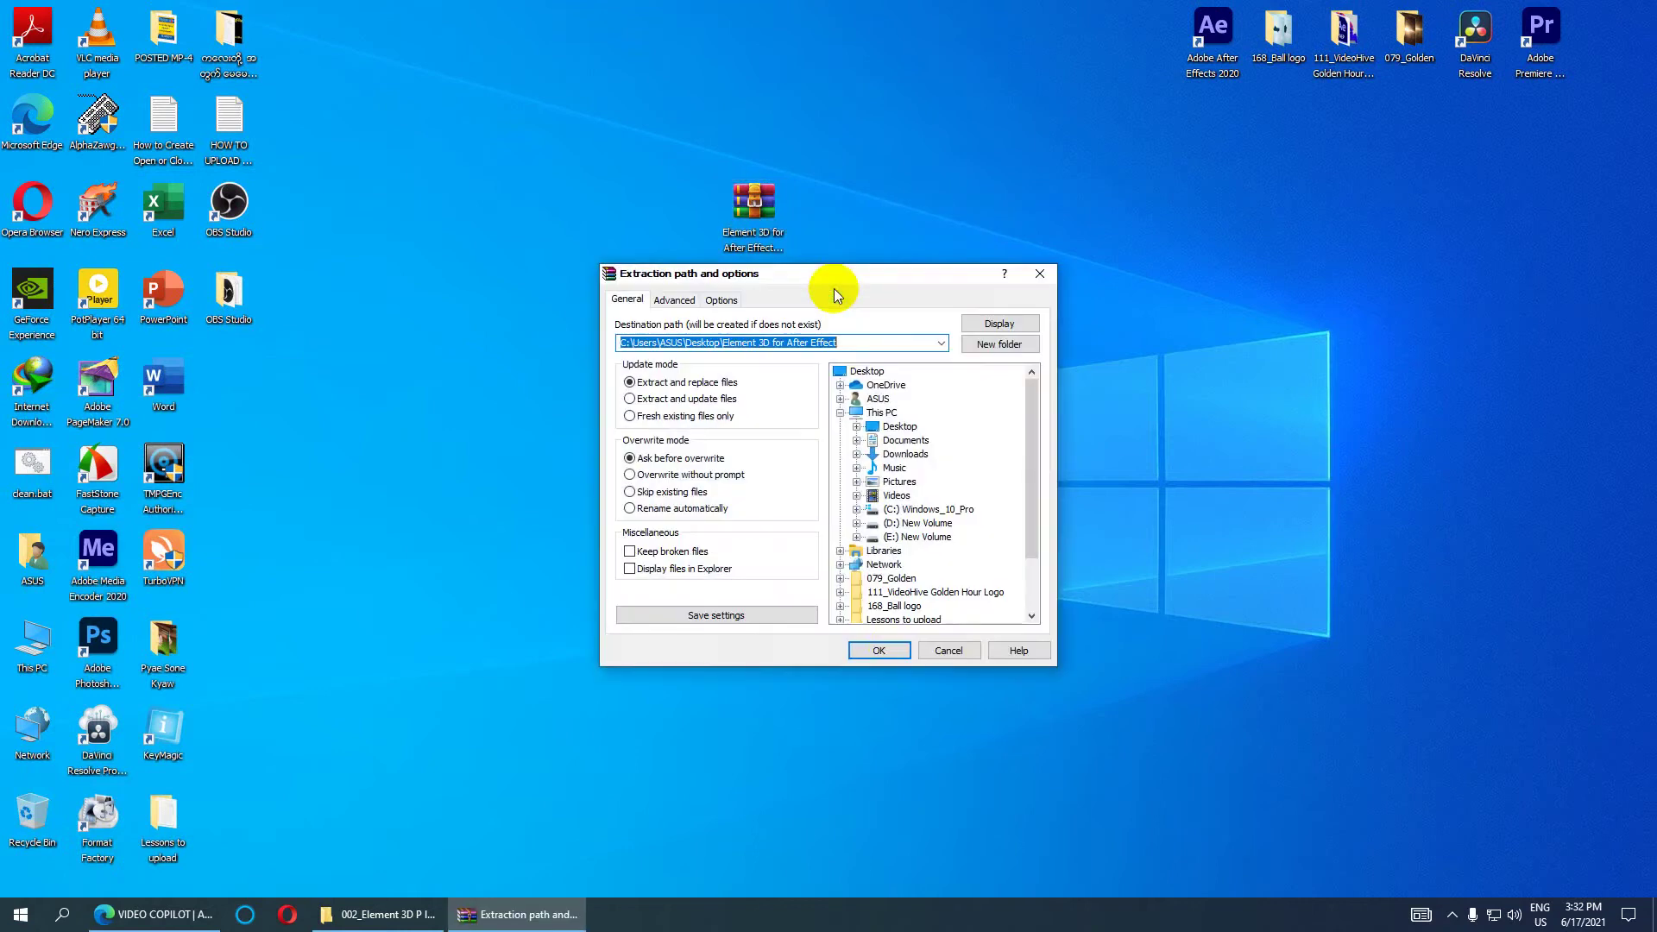
{"action": "left_click", "coordinate": [886, 649]}
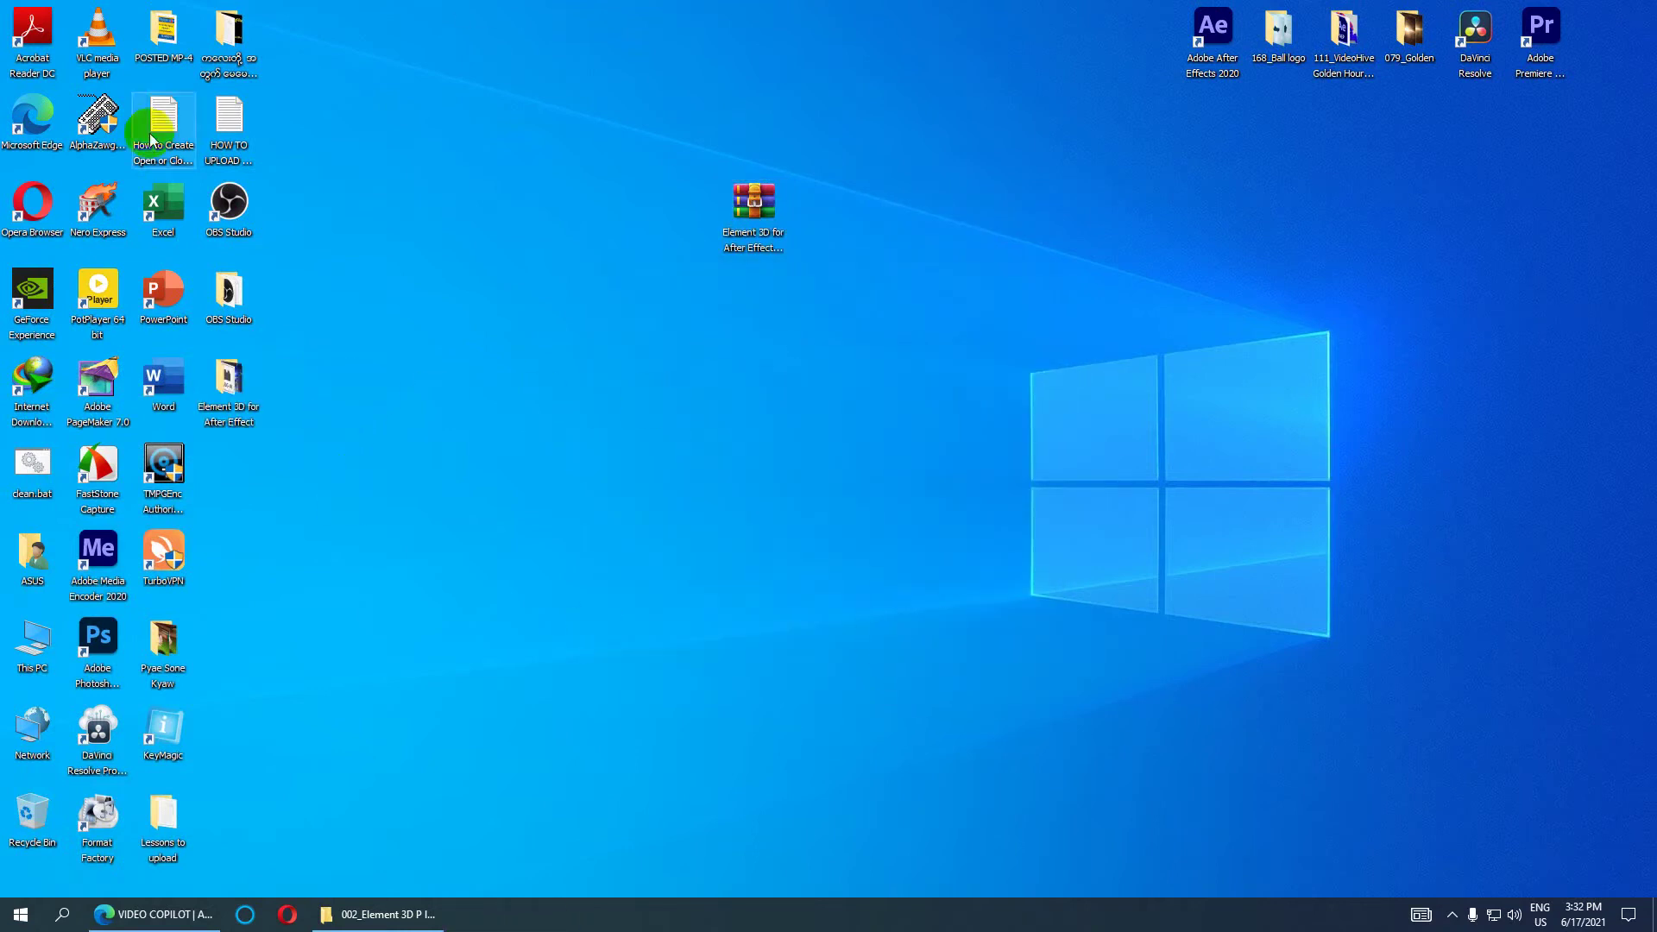
Place the extracted Element 3D for After Effect folder beside the archive on the desktop and open it
{"action": "left_click_drag", "start_coordinate": [229, 380], "coordinate": [681, 208]}
{"action": "double_click", "coordinate": [676, 204]}
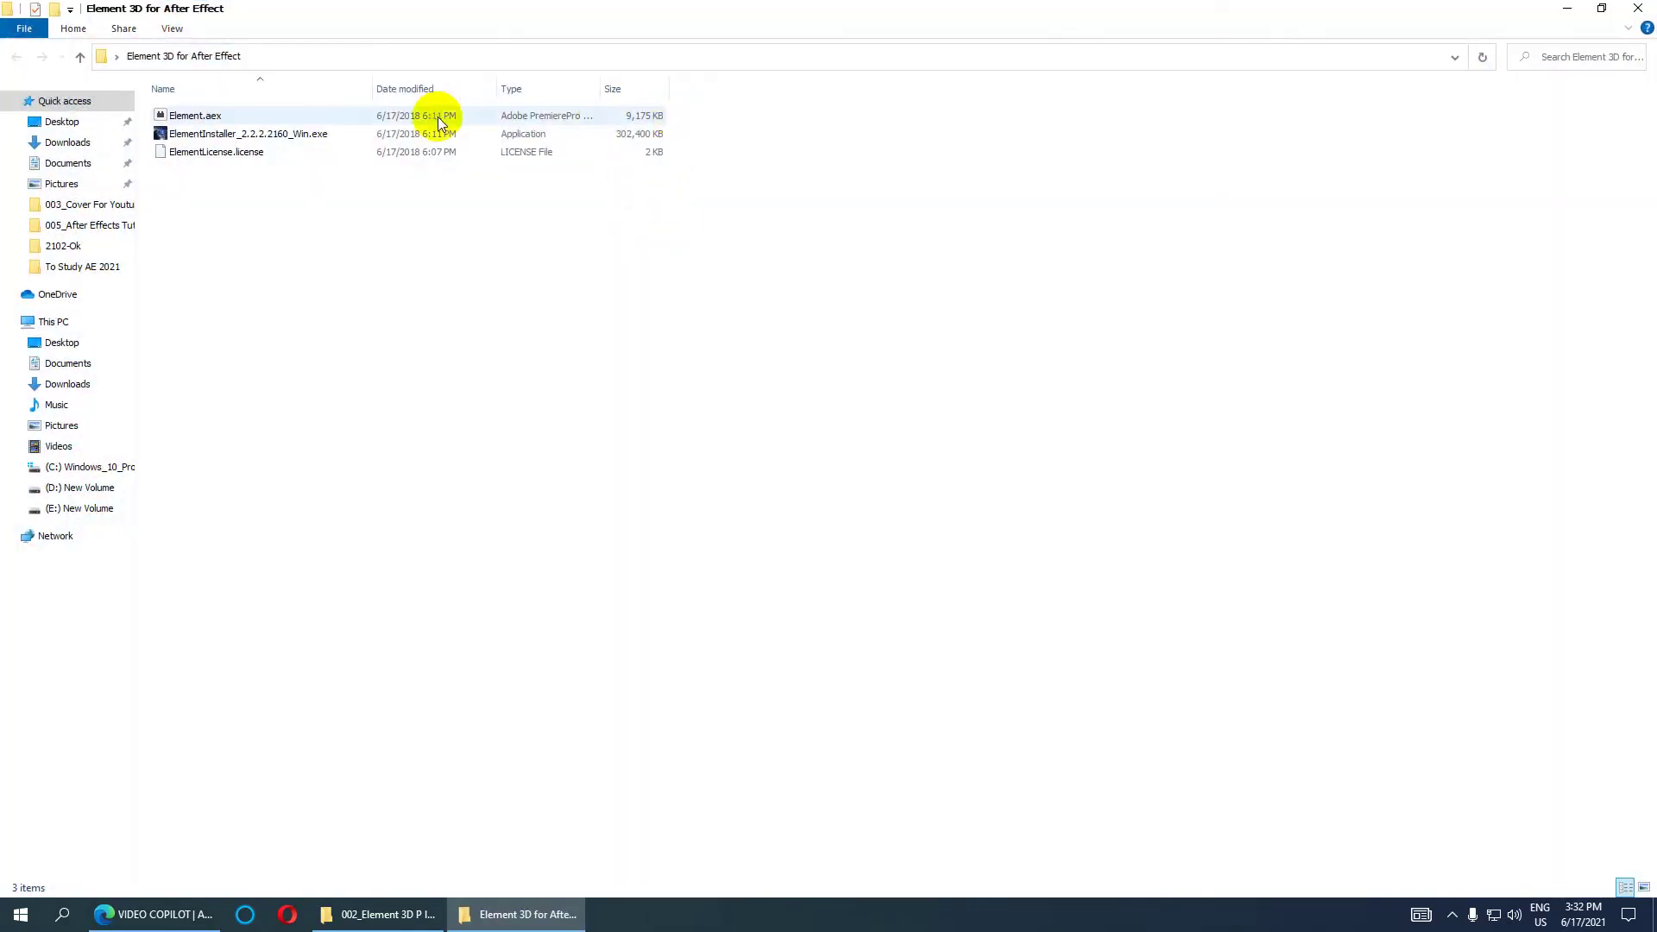
Shrink the Element 3D for After Effect folder window, place it beside the desktop archive and folder, and show its files as large thumbnails
{"action": "left_click", "coordinate": [1590, 14]}
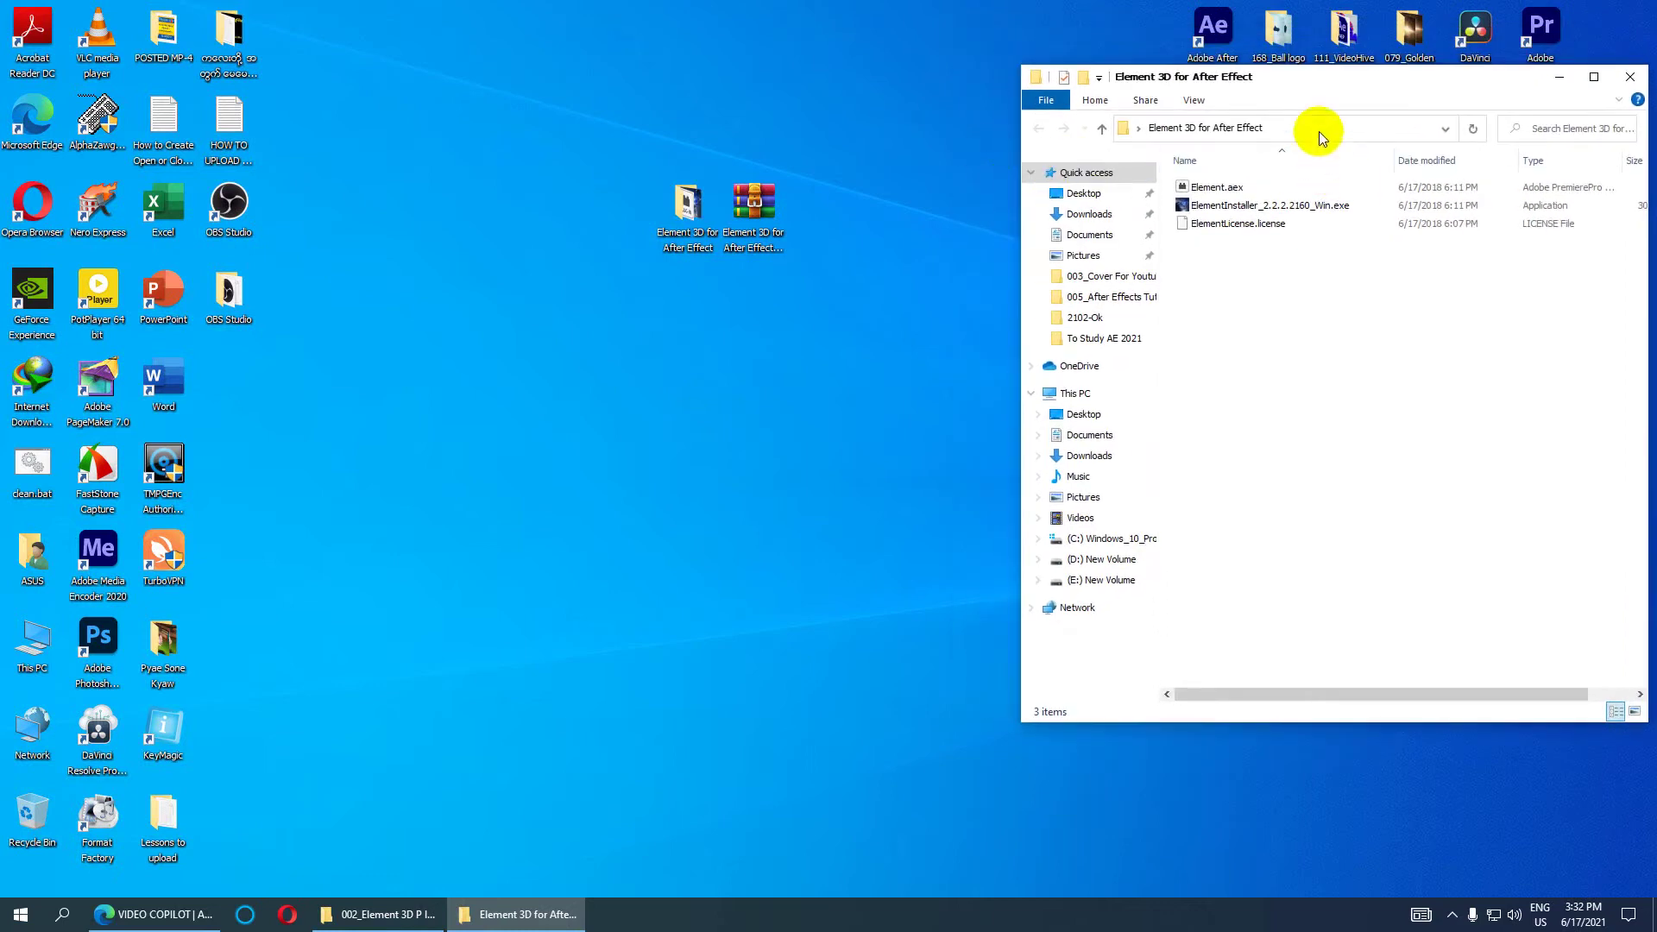
{"action": "left_click_drag", "start_coordinate": [1317, 74], "coordinate": [1180, 81]}
{"action": "left_click", "coordinate": [753, 231]}
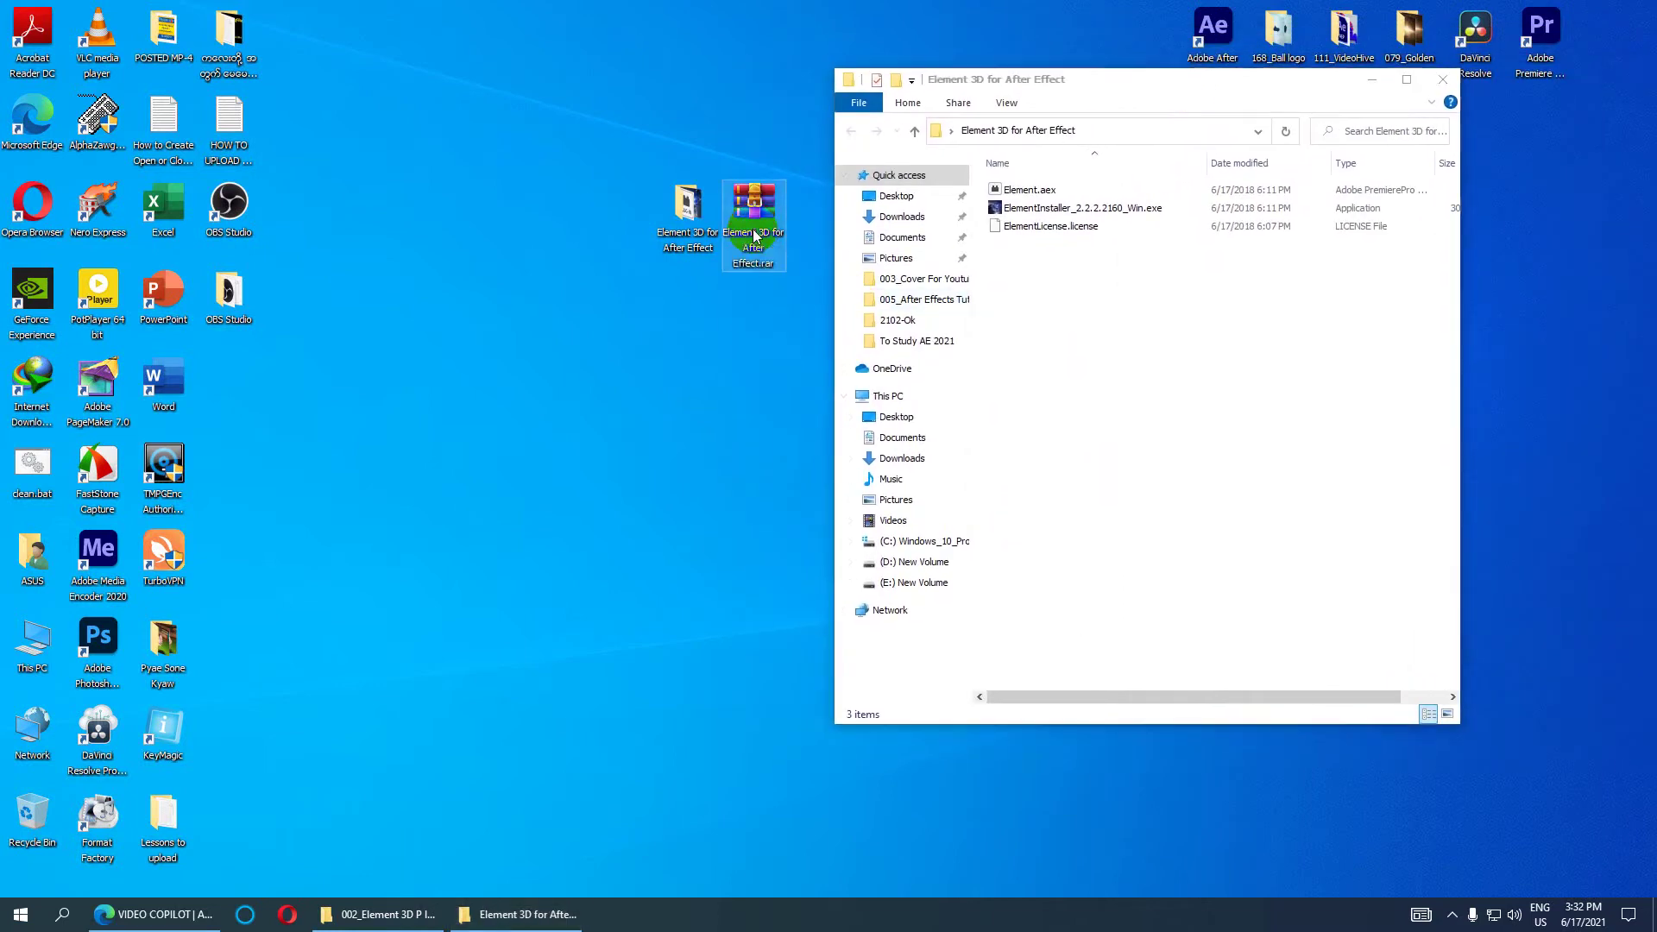
{"action": "left_click", "coordinate": [689, 253], "text": "ctrl"}
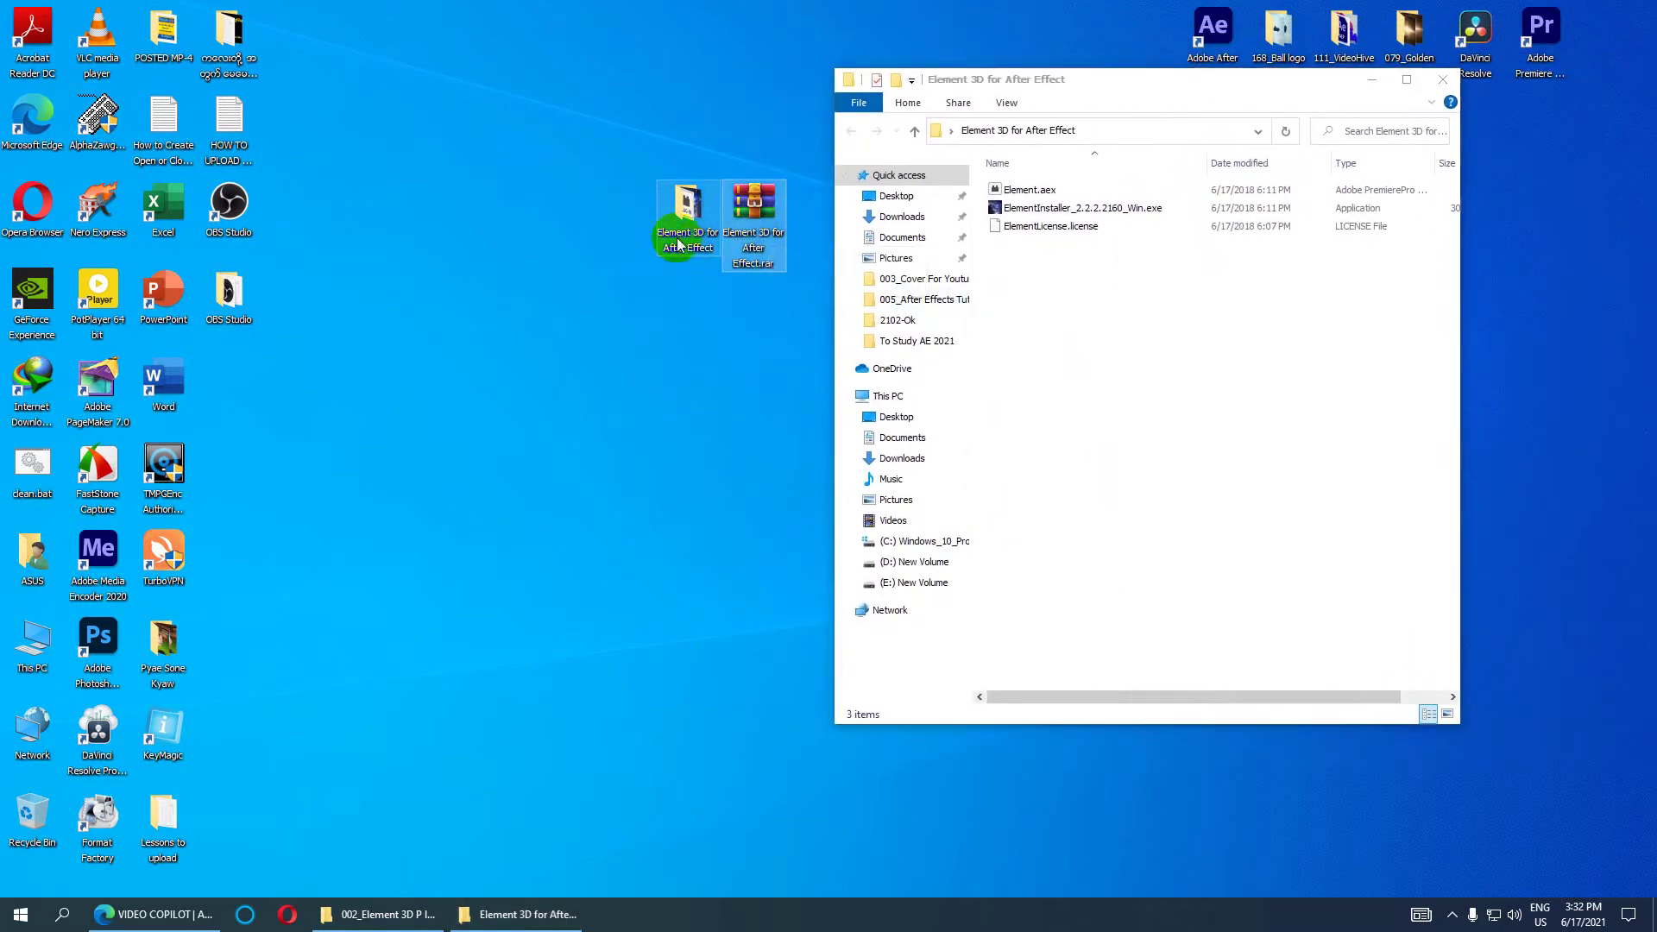
{"action": "left_click", "coordinate": [689, 223]}
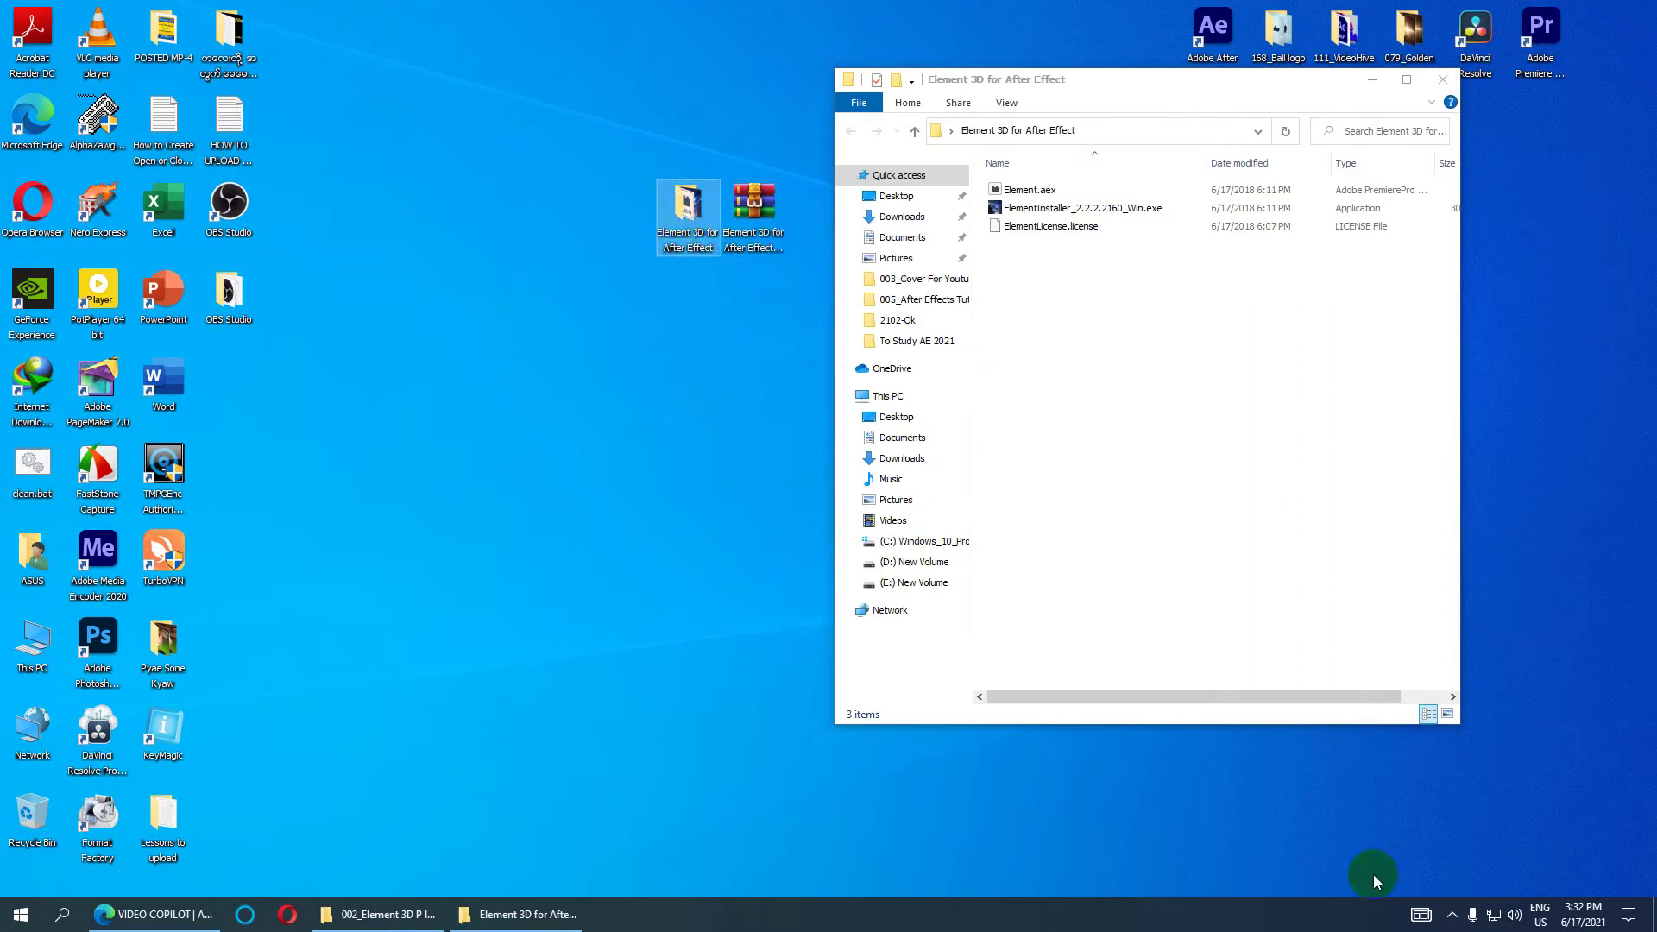
{"action": "left_click", "coordinate": [1448, 716]}
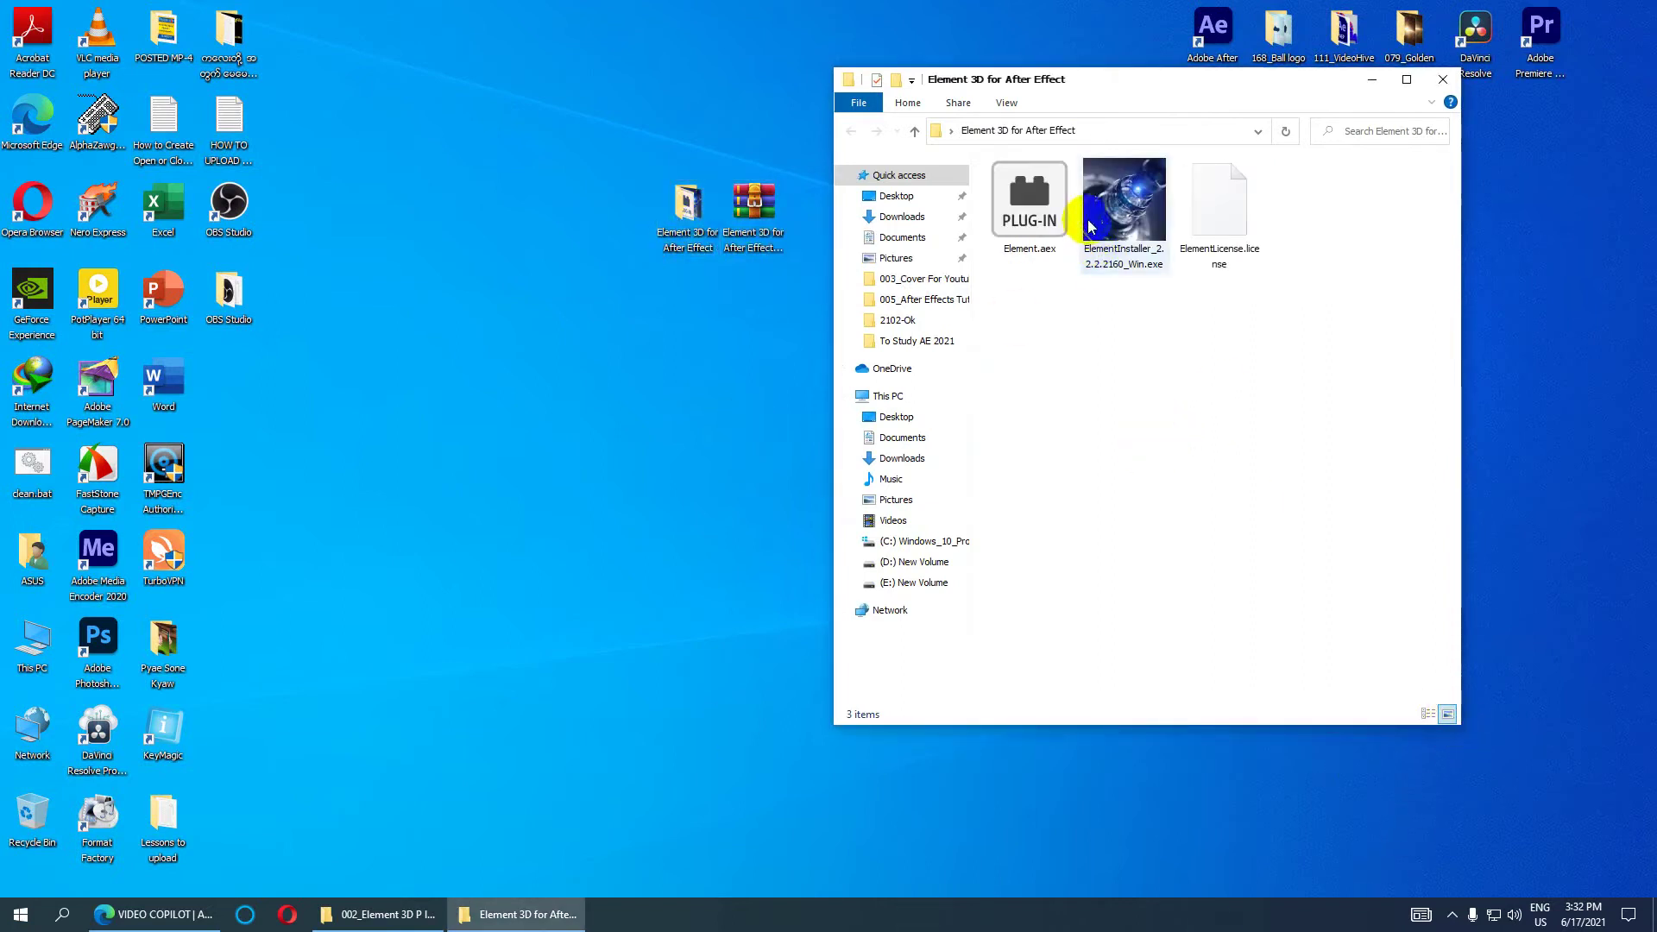
Run ElementInstaller_2.2.2.2160_Win.exe as administrator and place the installer window clear of the folder window
{"action": "left_click", "coordinate": [1118, 236]}
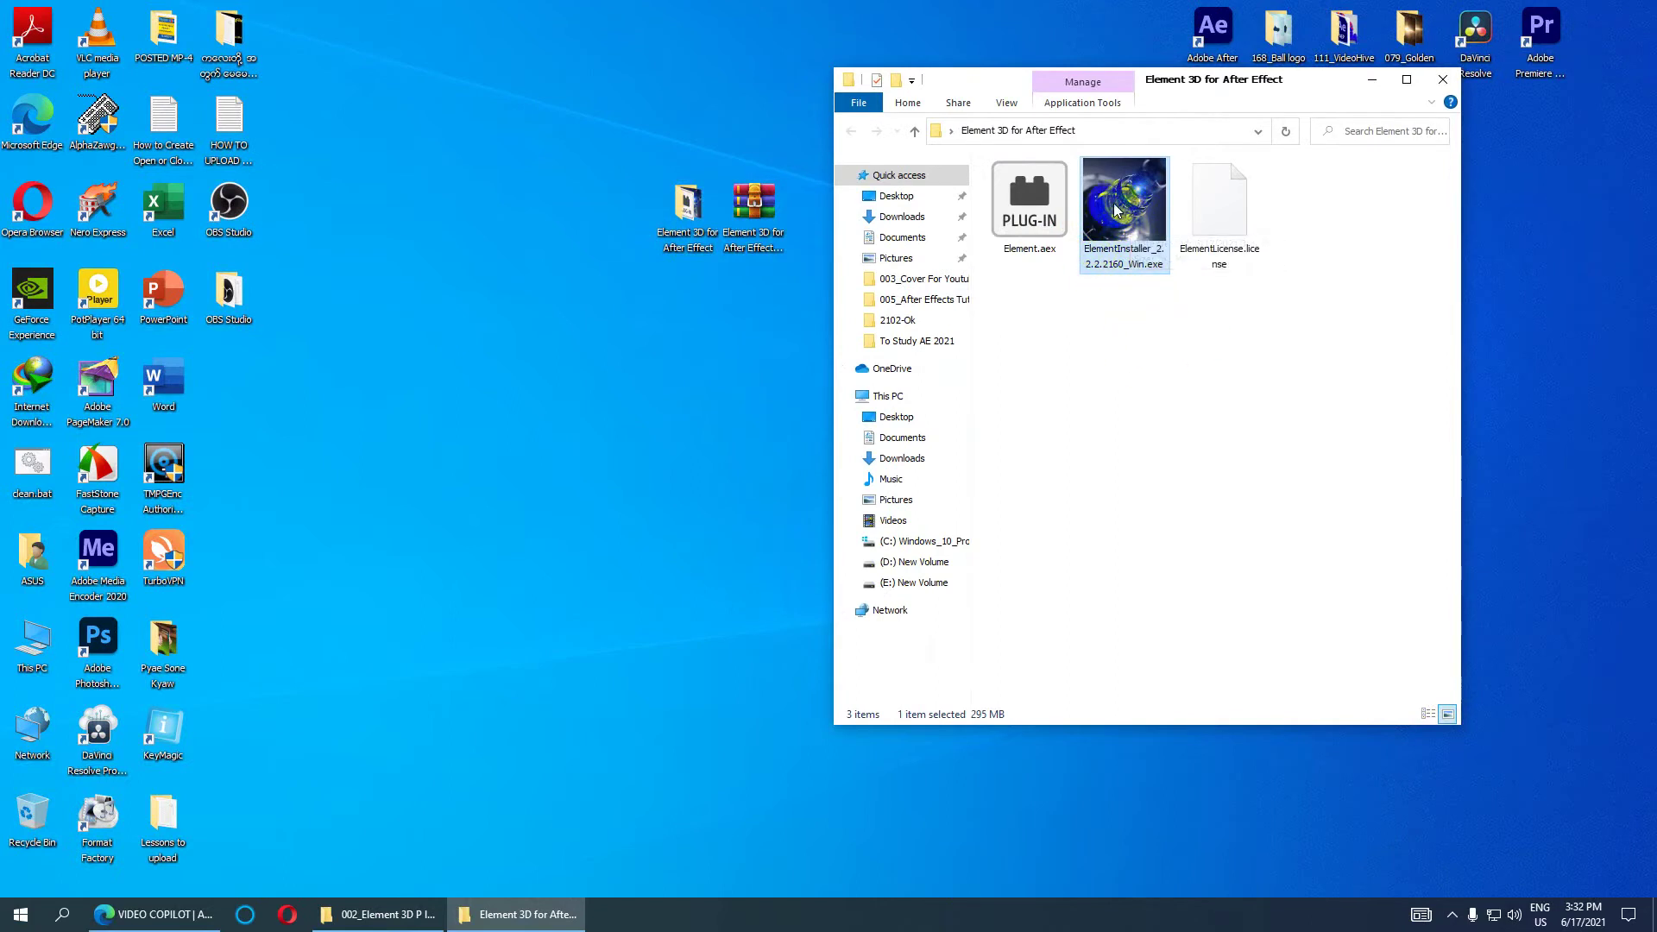
{"action": "right_click", "coordinate": [1115, 207]}
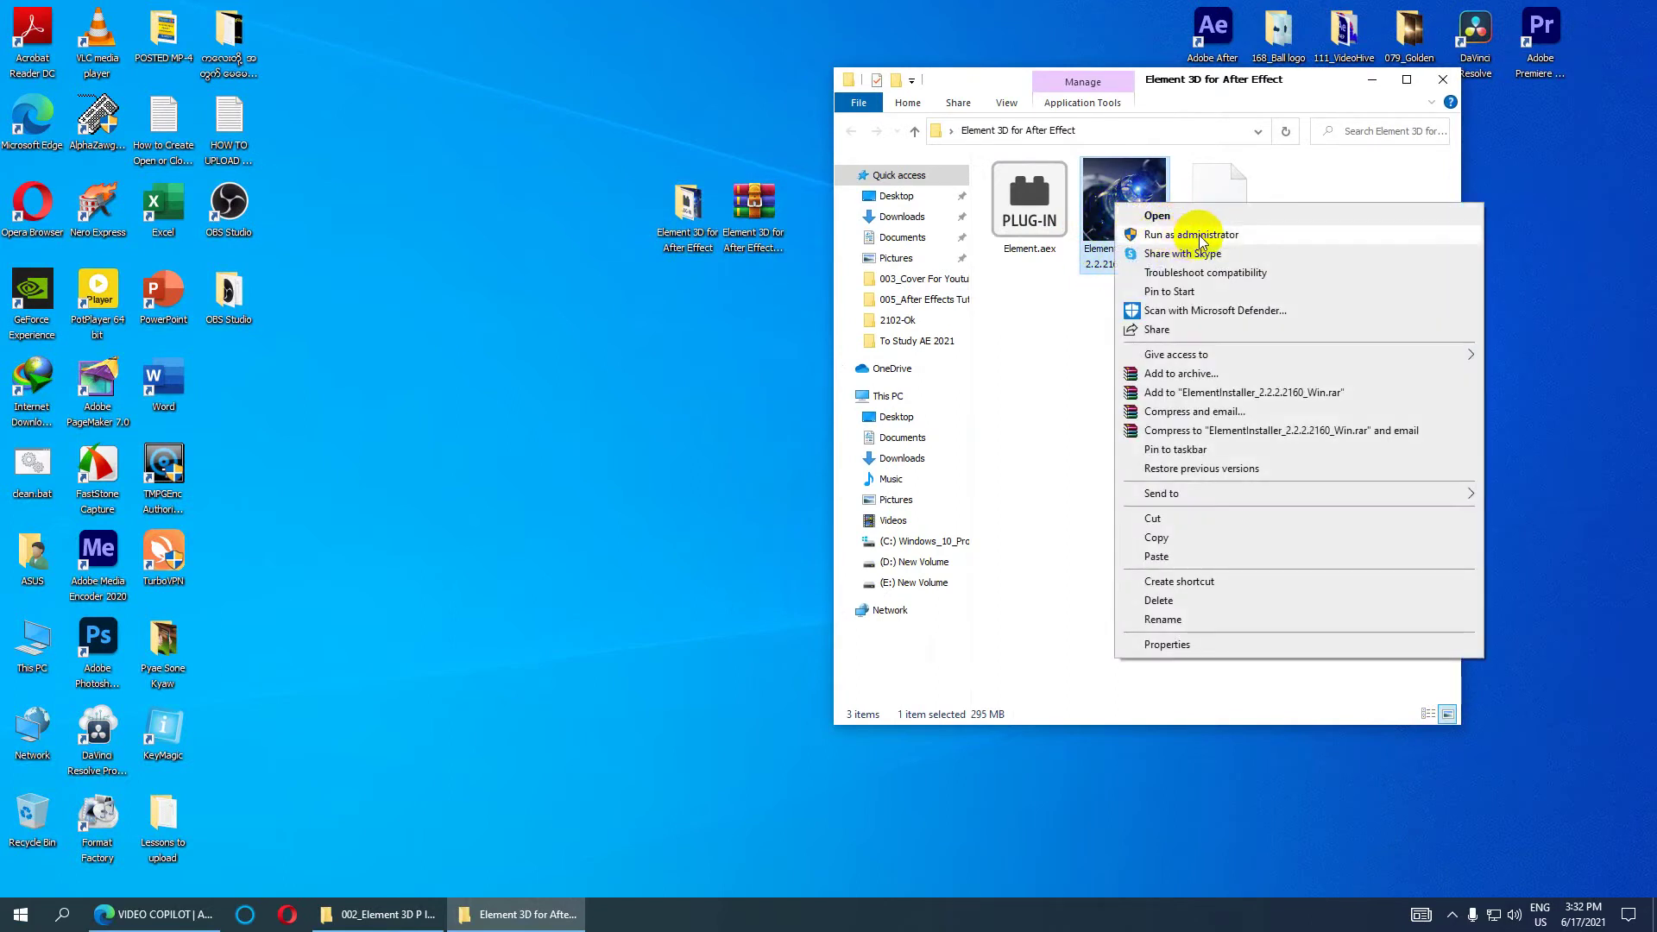
{"action": "left_click", "coordinate": [1191, 235]}
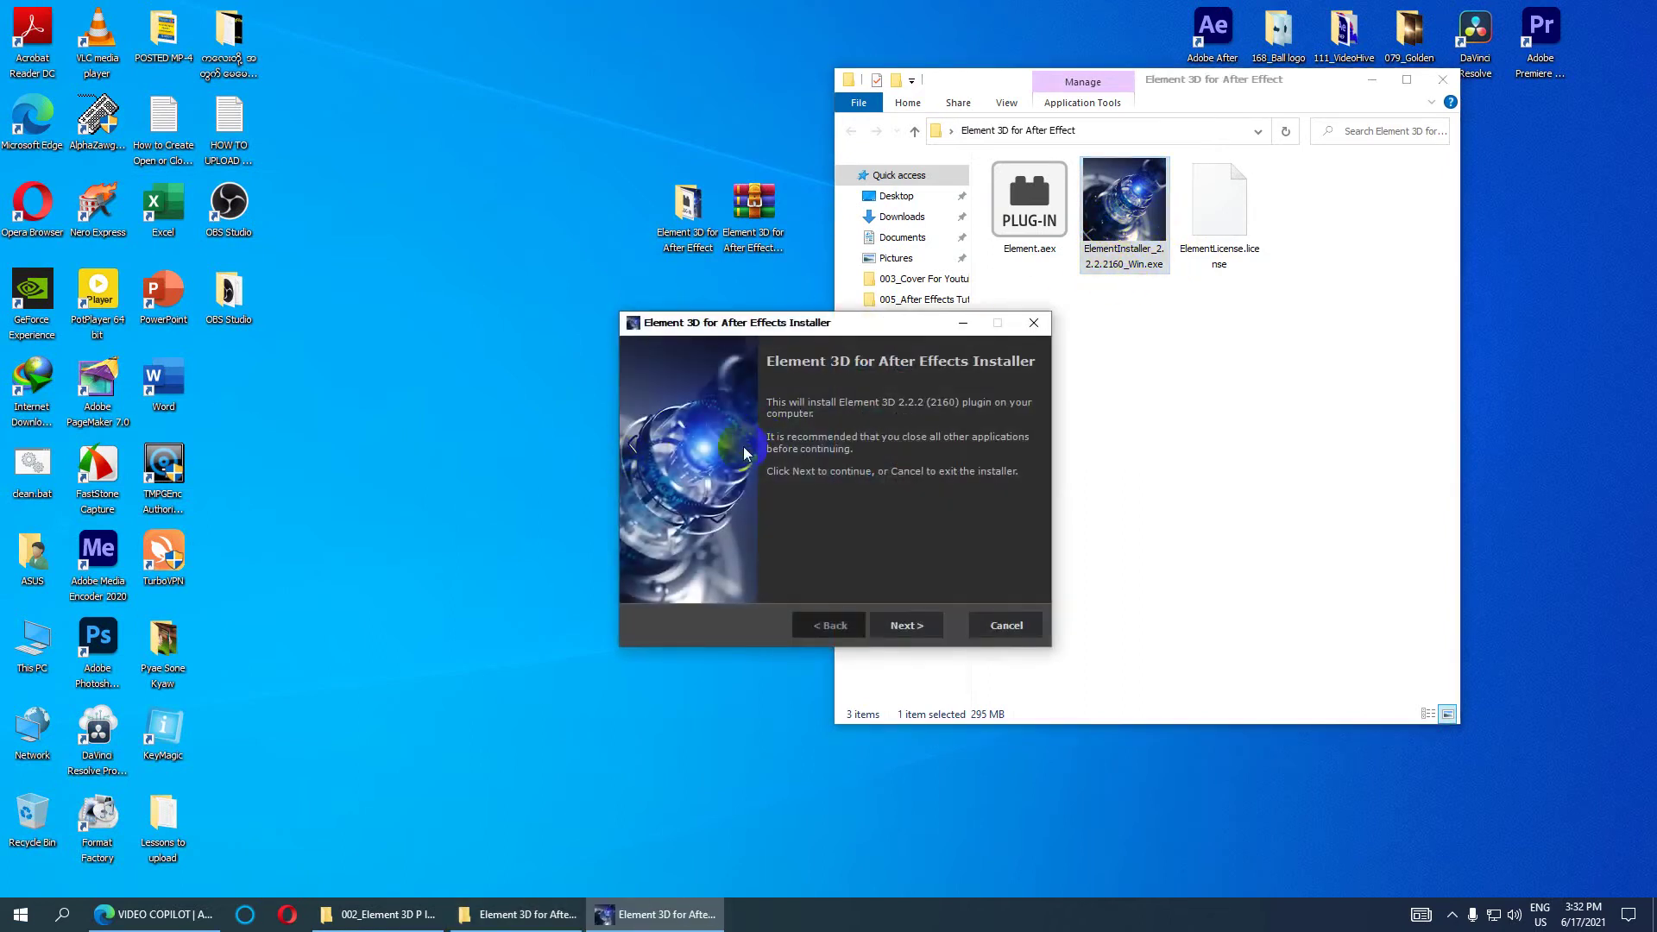
{"action": "left_click_drag", "start_coordinate": [820, 325], "coordinate": [388, 76]}
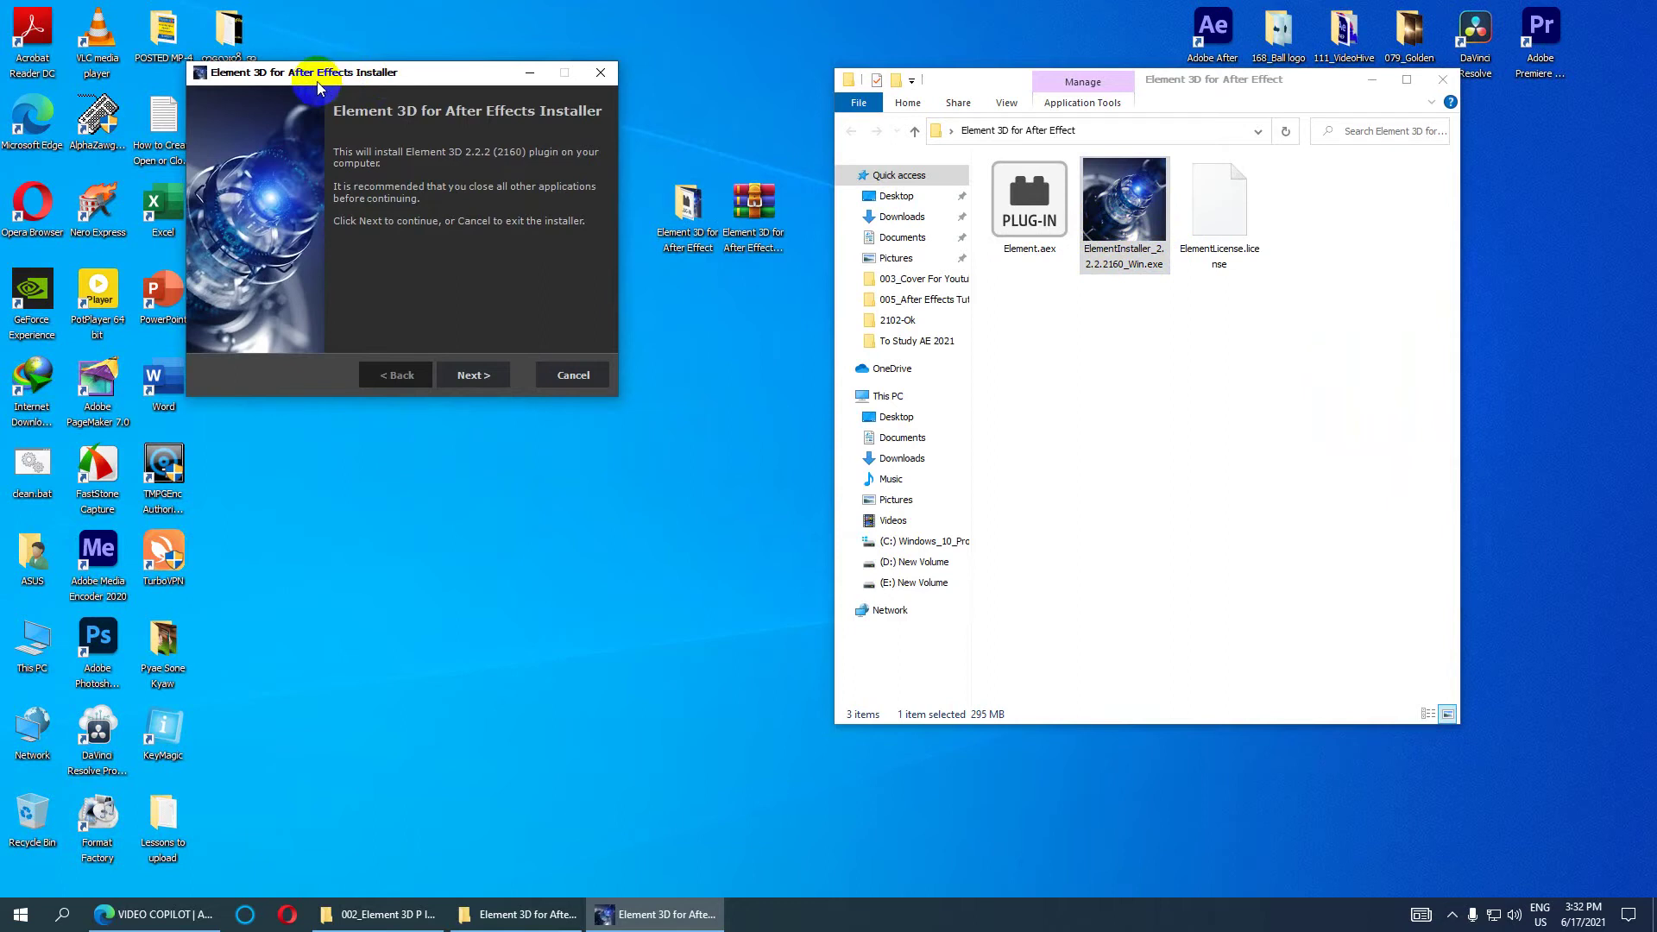
Accept the license agreement and complete the Element 3D installation for After Effects 17.0, with assets in Current User Documents
{"action": "left_click", "coordinate": [480, 375]}
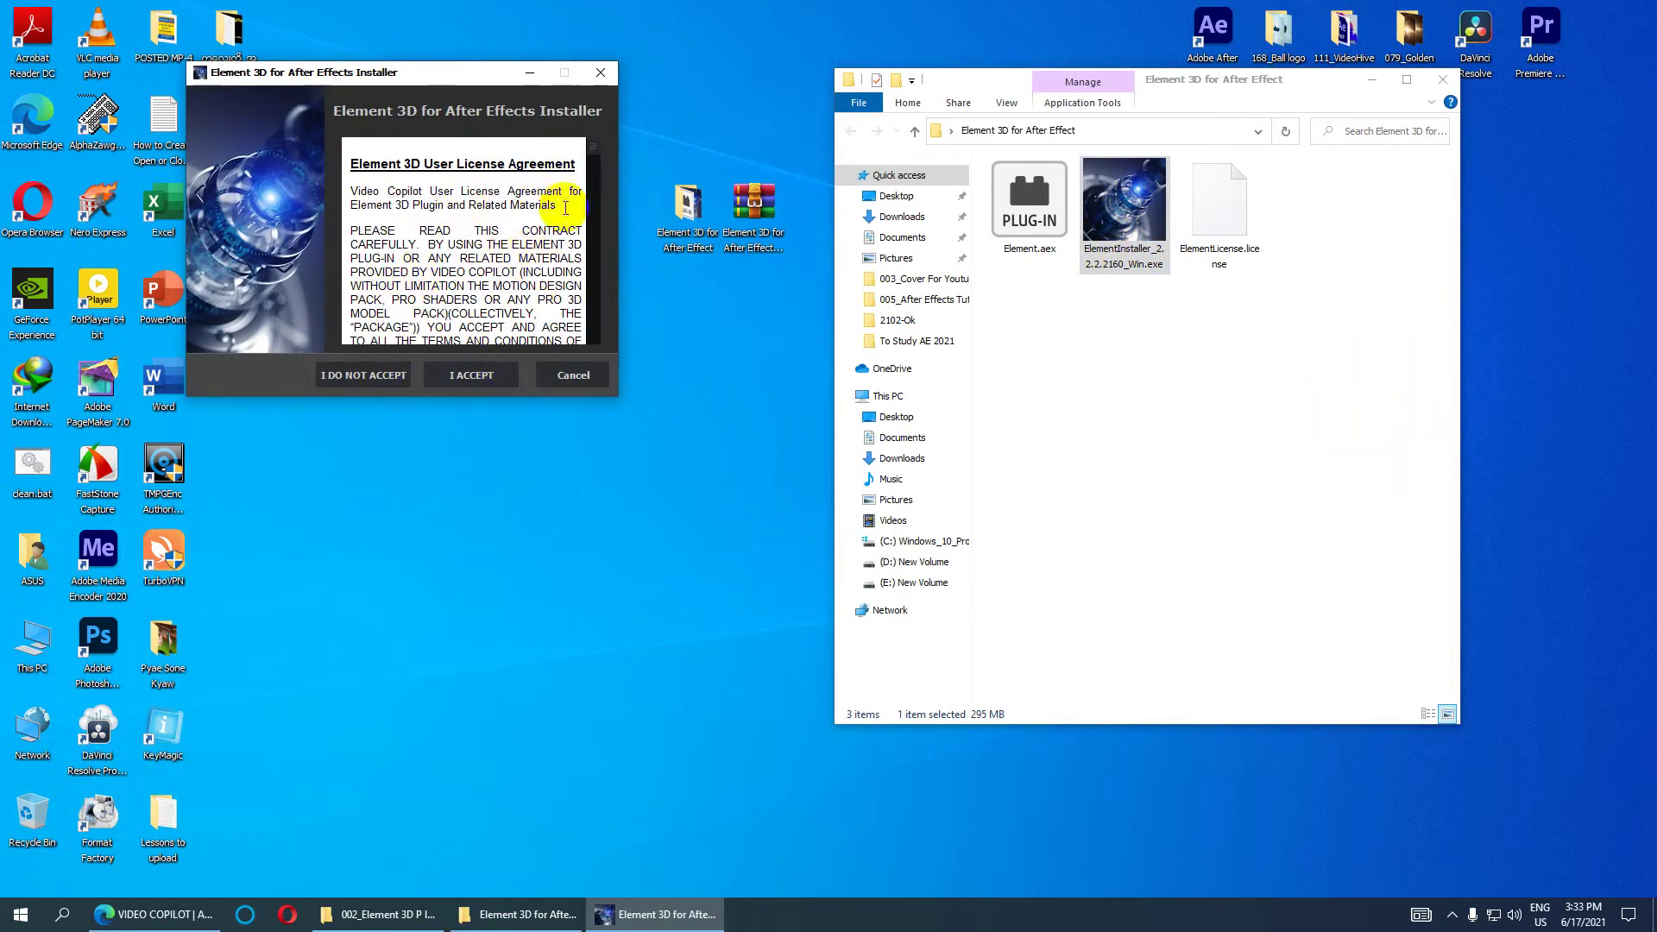
{"action": "left_click", "coordinate": [481, 382]}
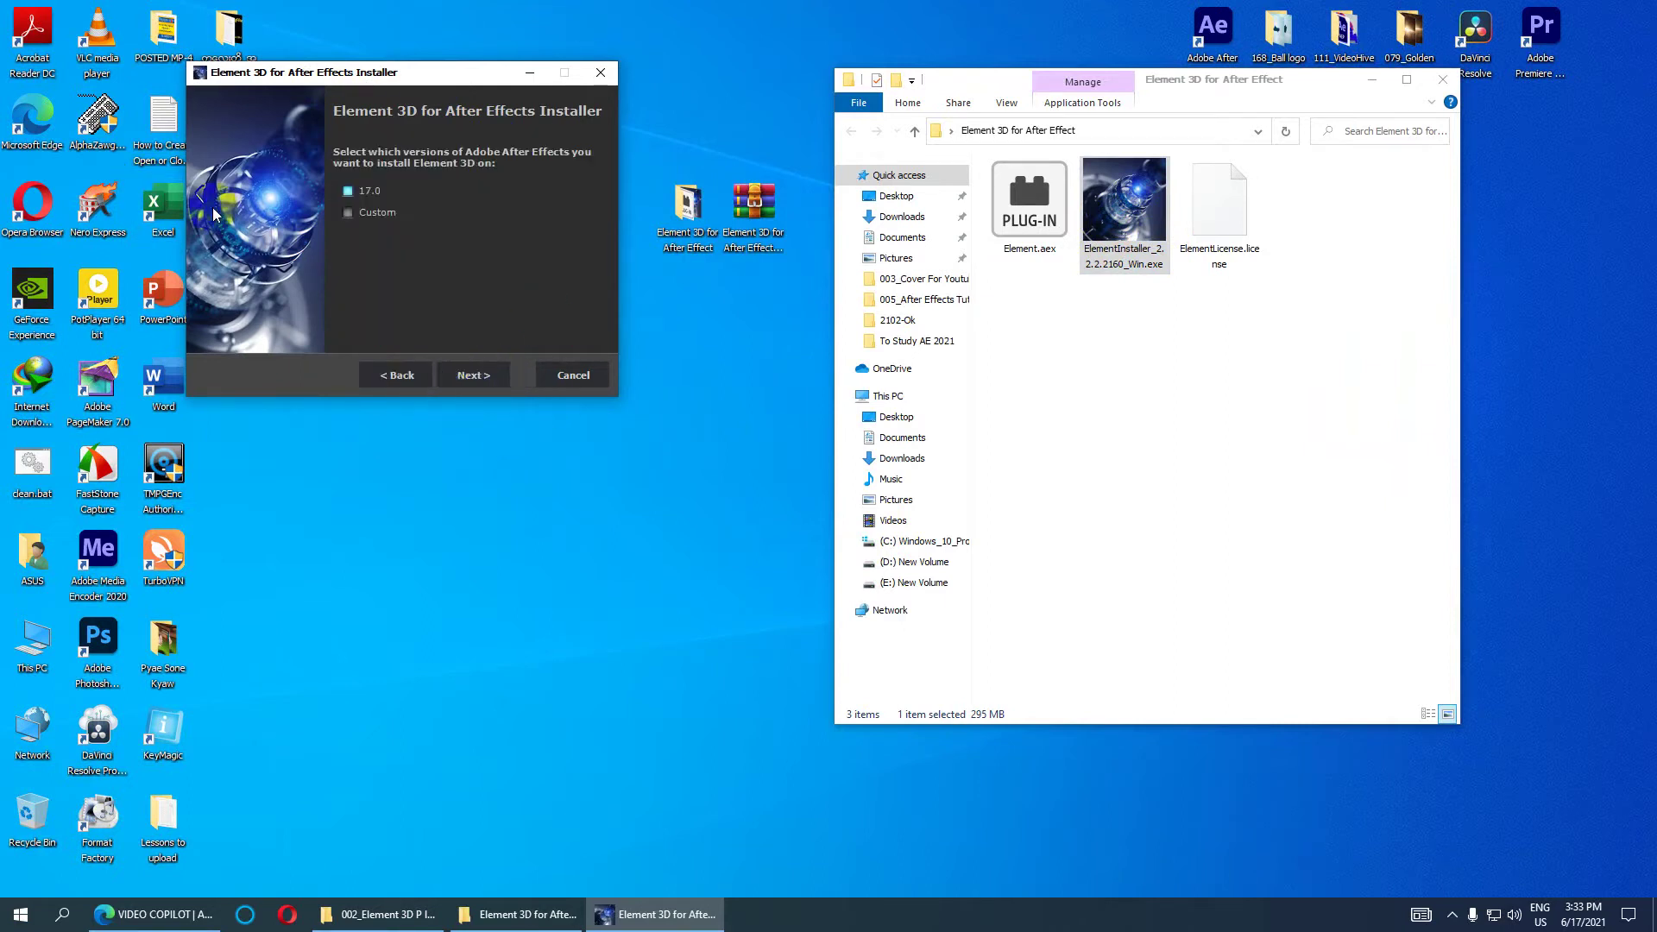
{"action": "left_click", "coordinate": [364, 193]}
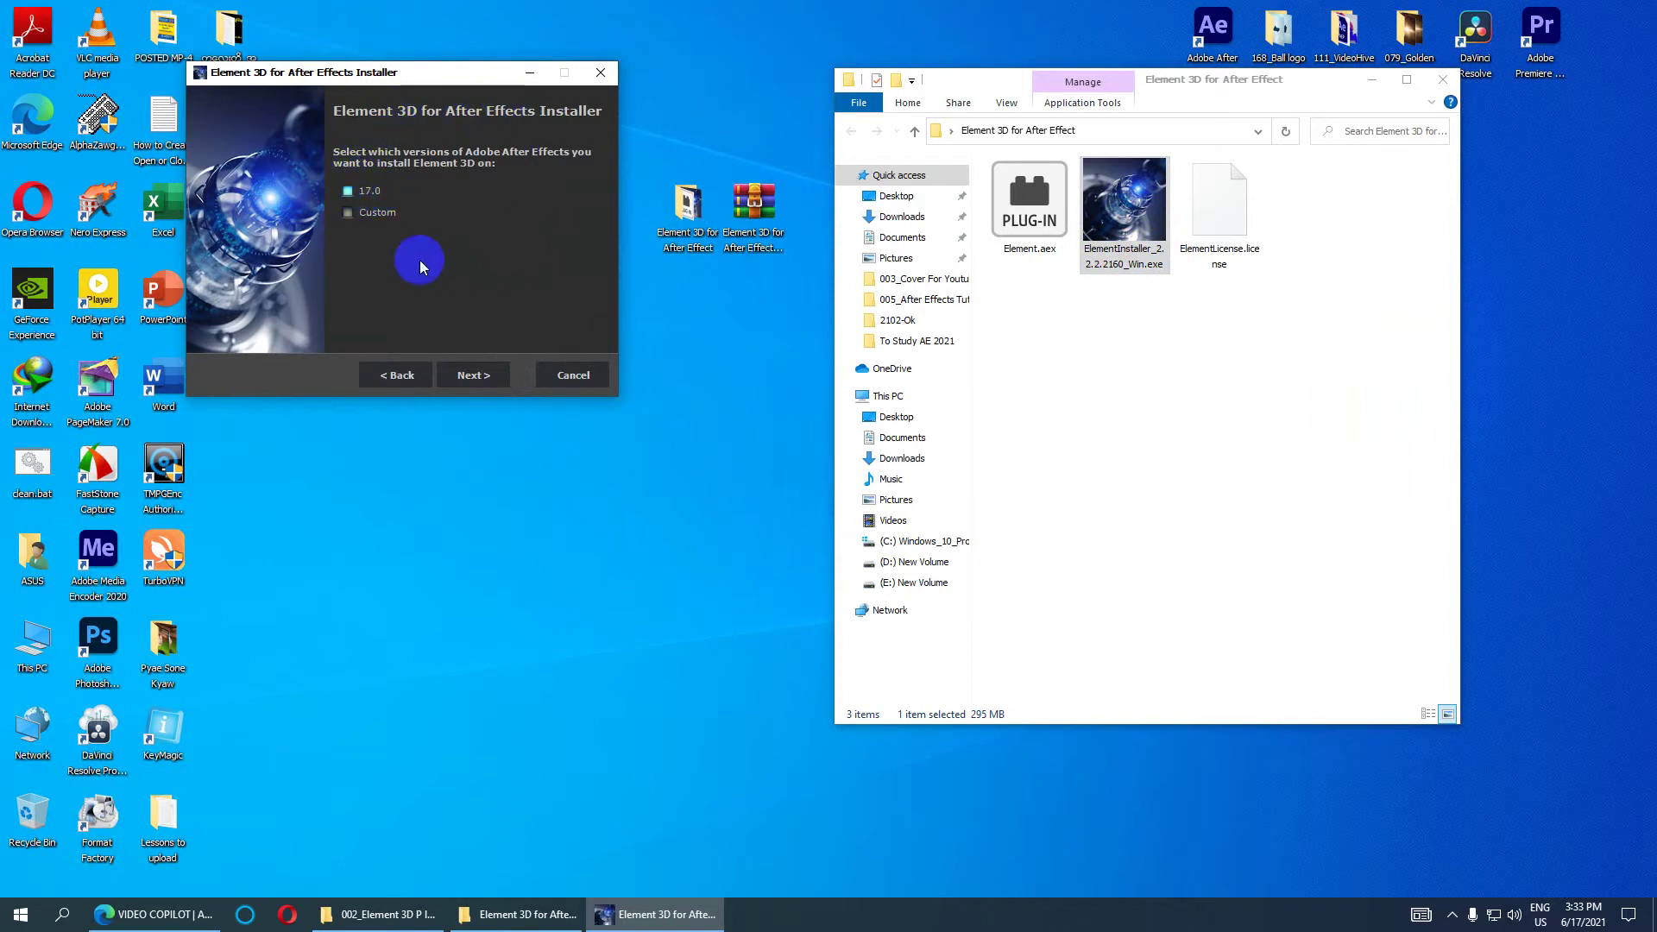
{"action": "left_click", "coordinate": [469, 376]}
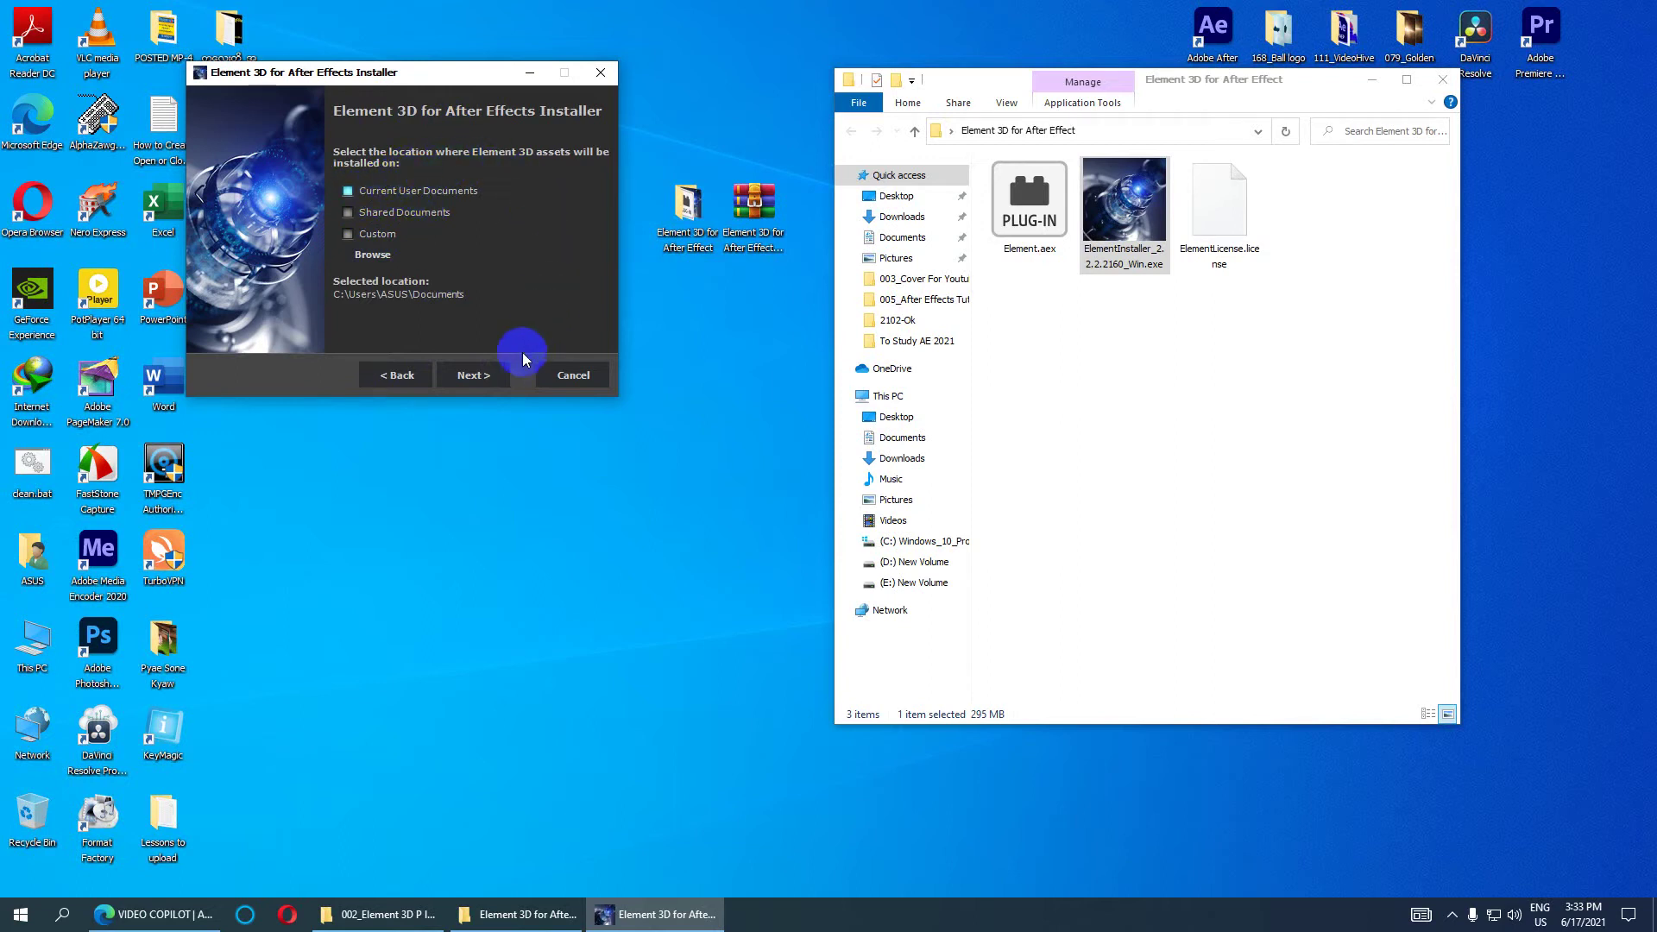
{"action": "left_click", "coordinate": [479, 374]}
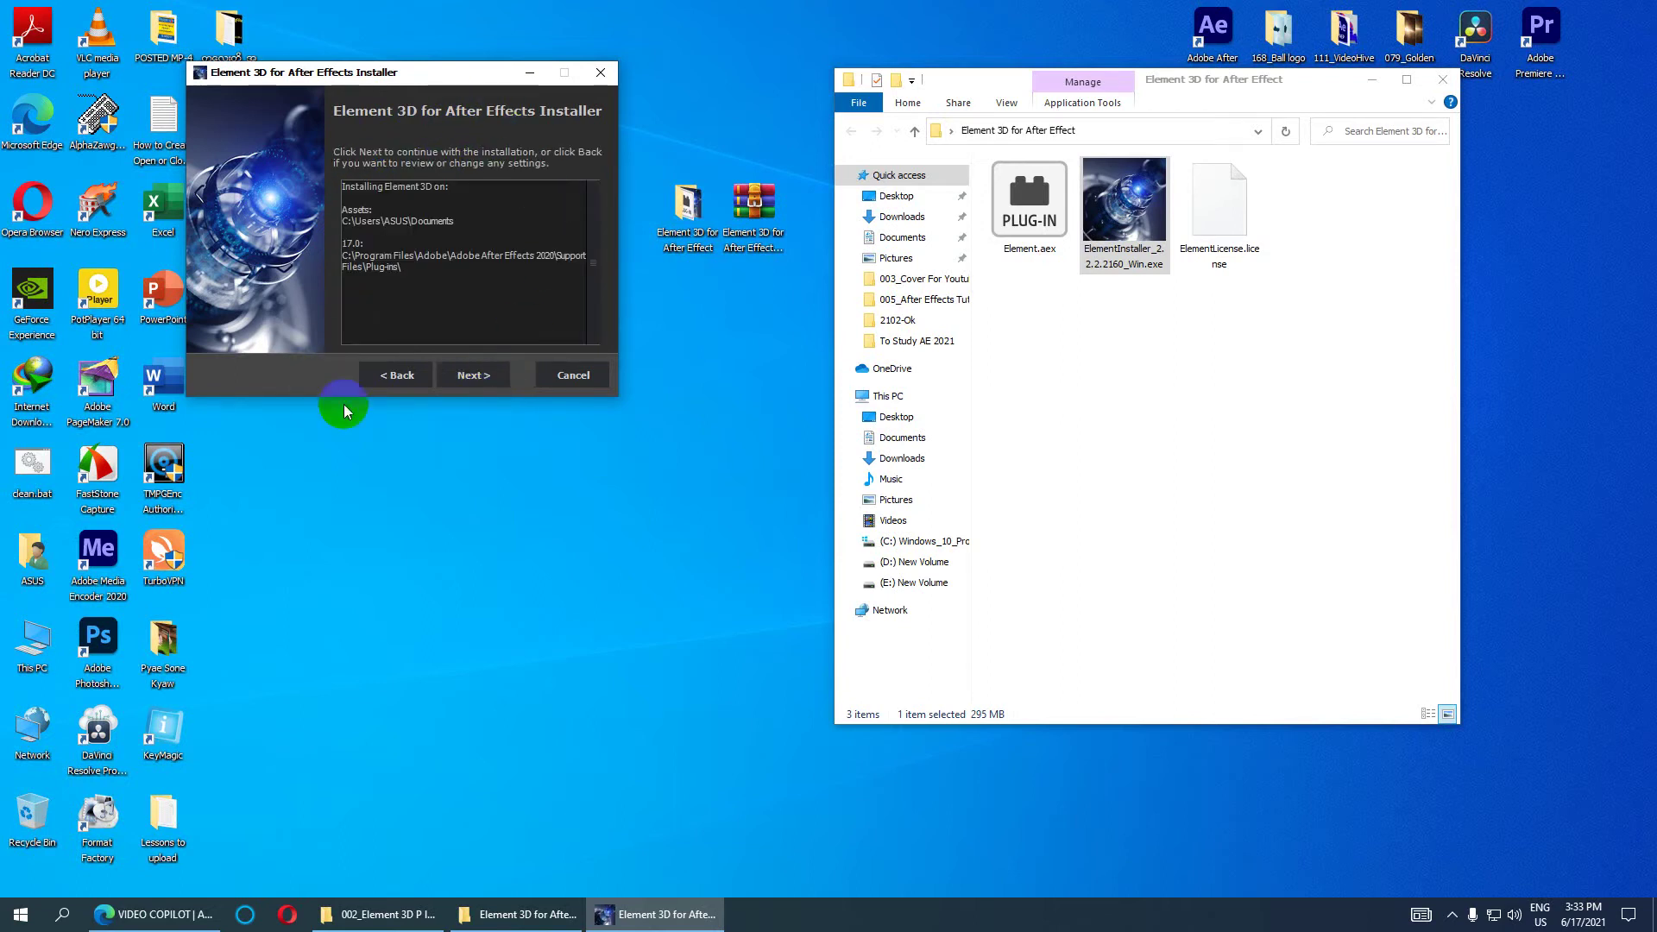
{"action": "left_click", "coordinate": [472, 376]}
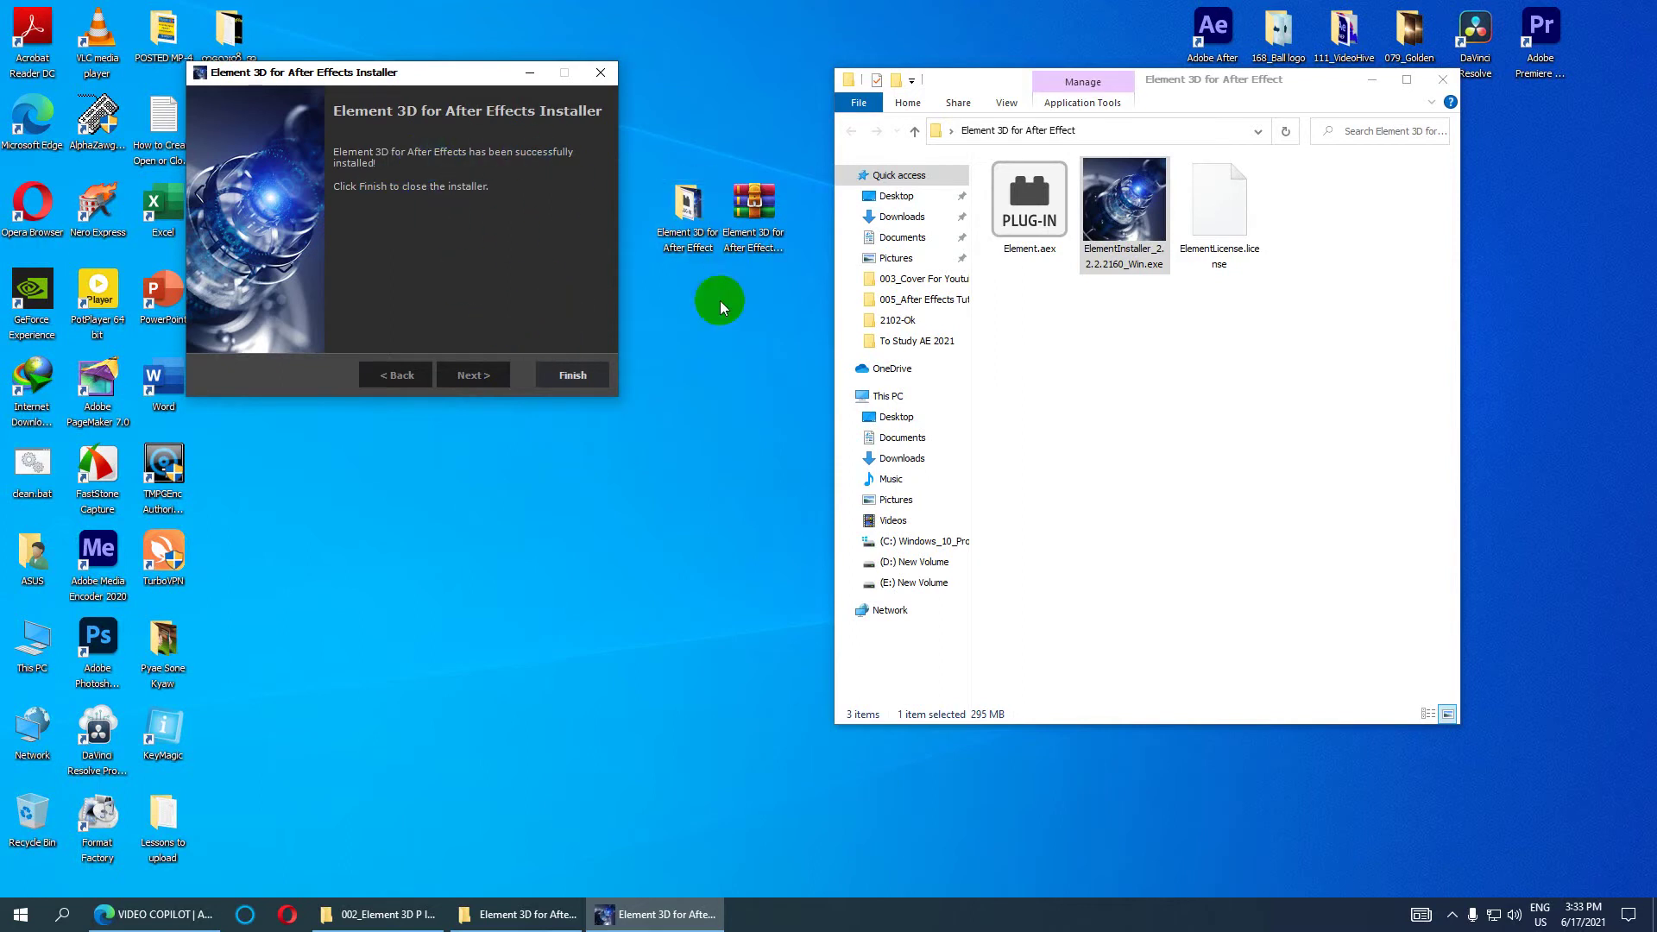
{"action": "left_click", "coordinate": [579, 375]}
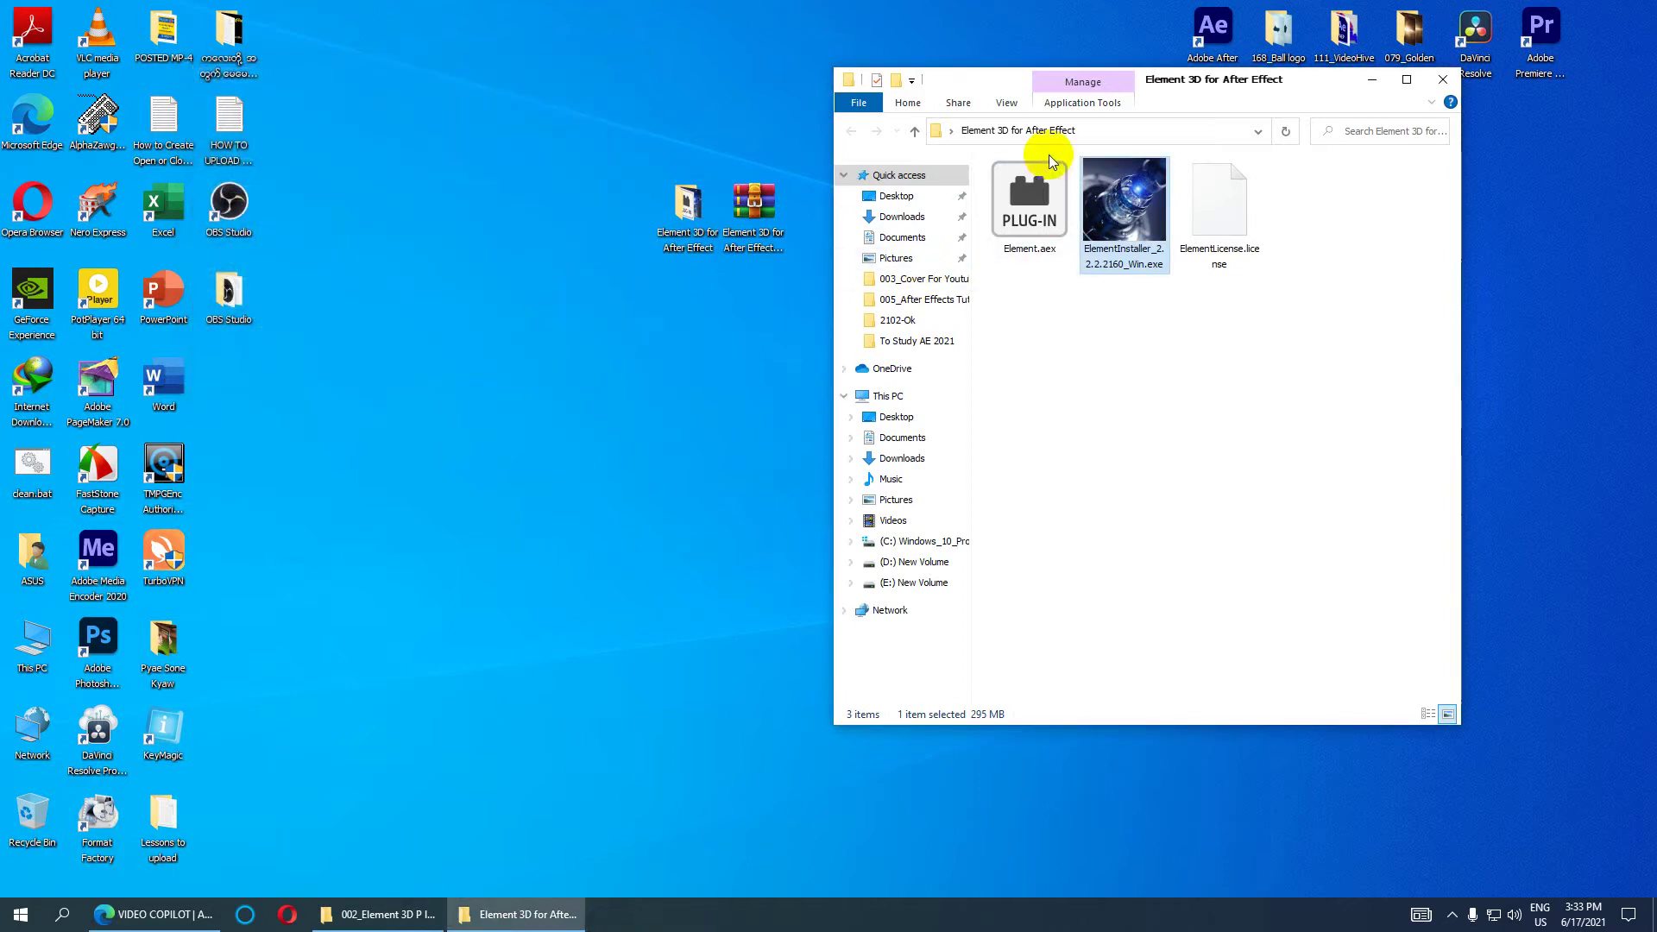
Copy Element.aex and ElementLicense.license together from the Element 3D for After Effect folder
{"action": "left_click_drag", "start_coordinate": [1122, 87], "coordinate": [1110, 160]}
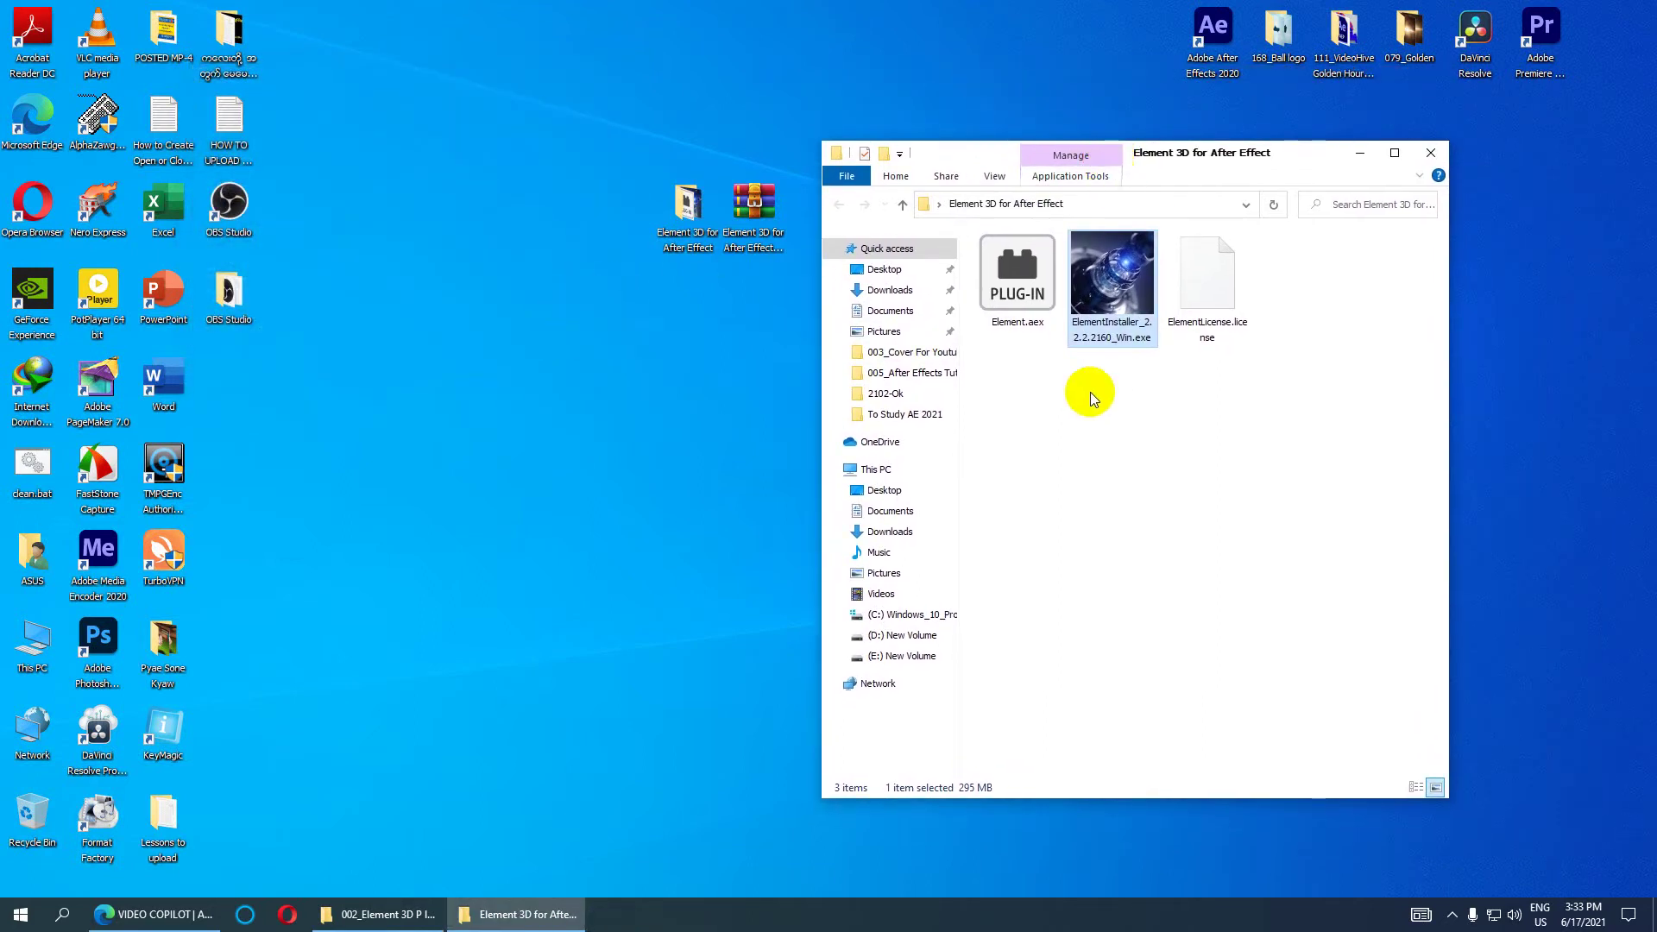
{"action": "left_click", "coordinate": [1188, 322]}
{"action": "left_click", "coordinate": [1001, 306]}
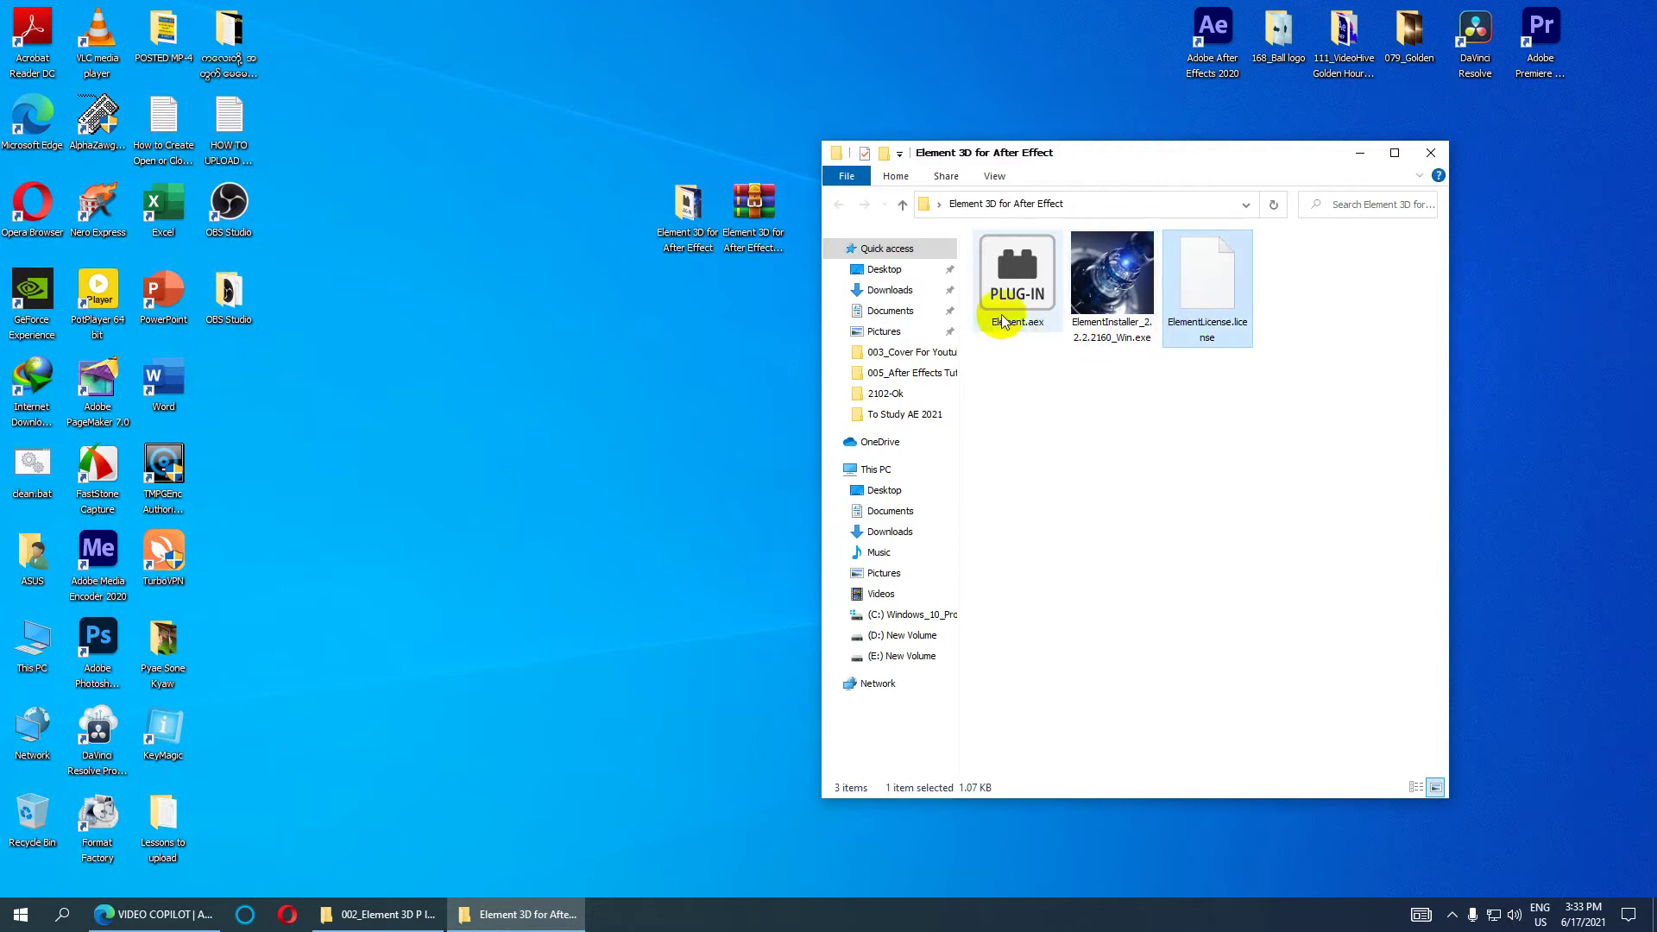
{"action": "left_click", "coordinate": [1187, 306], "text": "ctrl"}
{"action": "left_click", "coordinate": [1206, 328]}
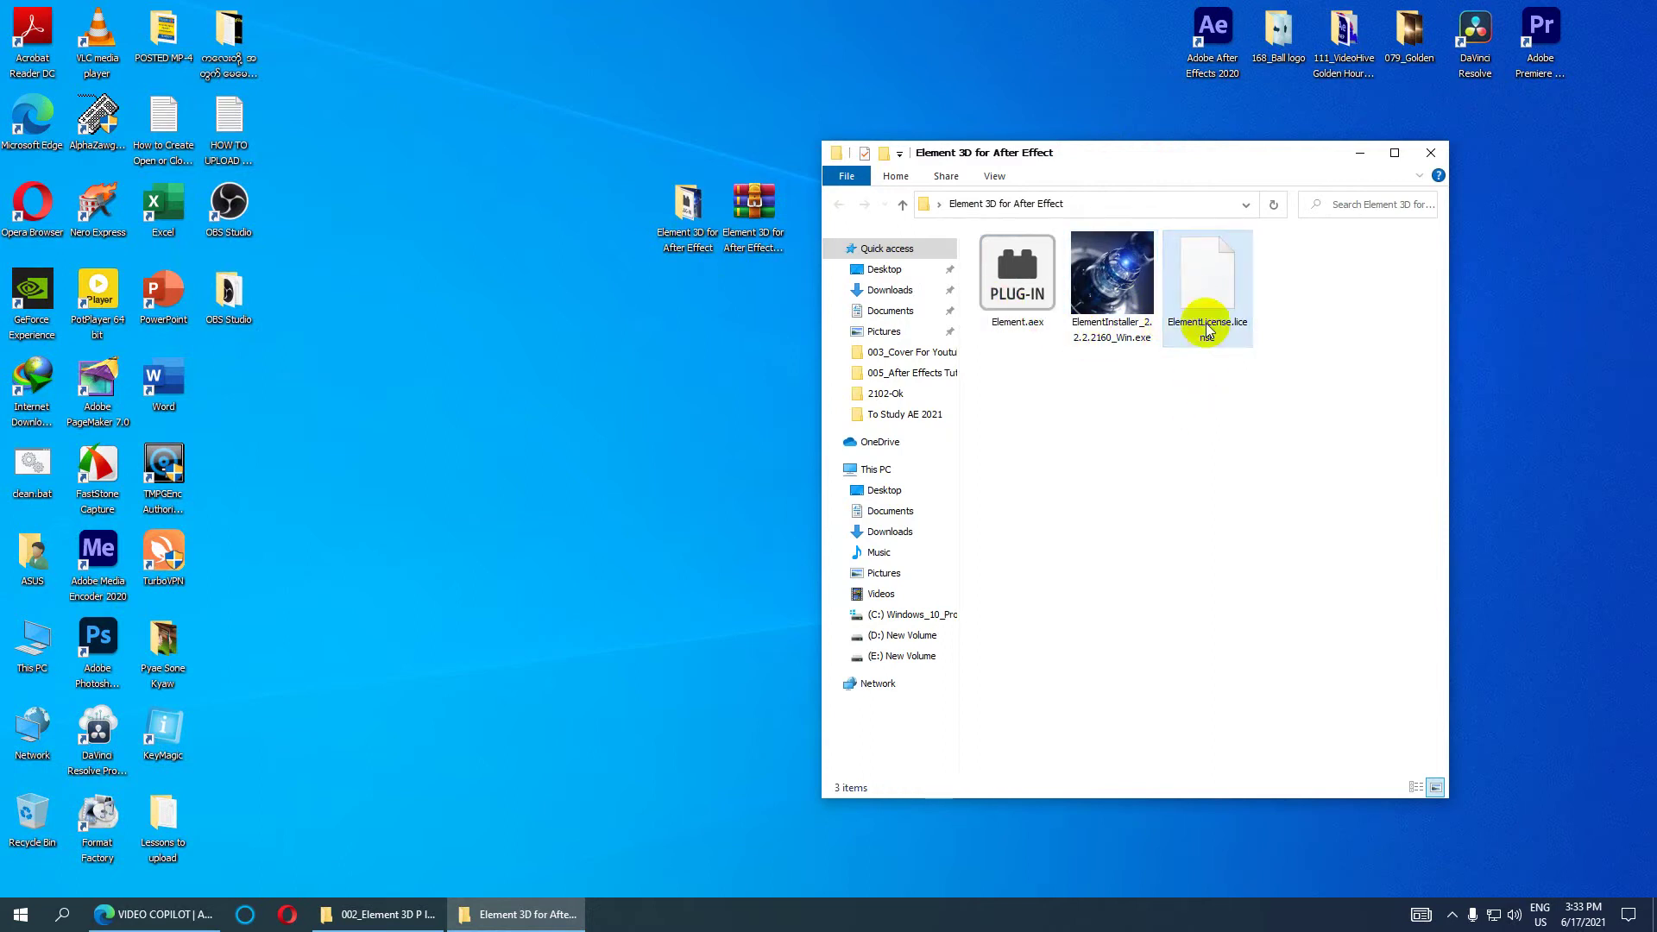
{"action": "left_click", "coordinate": [1018, 300], "text": "ctrl"}
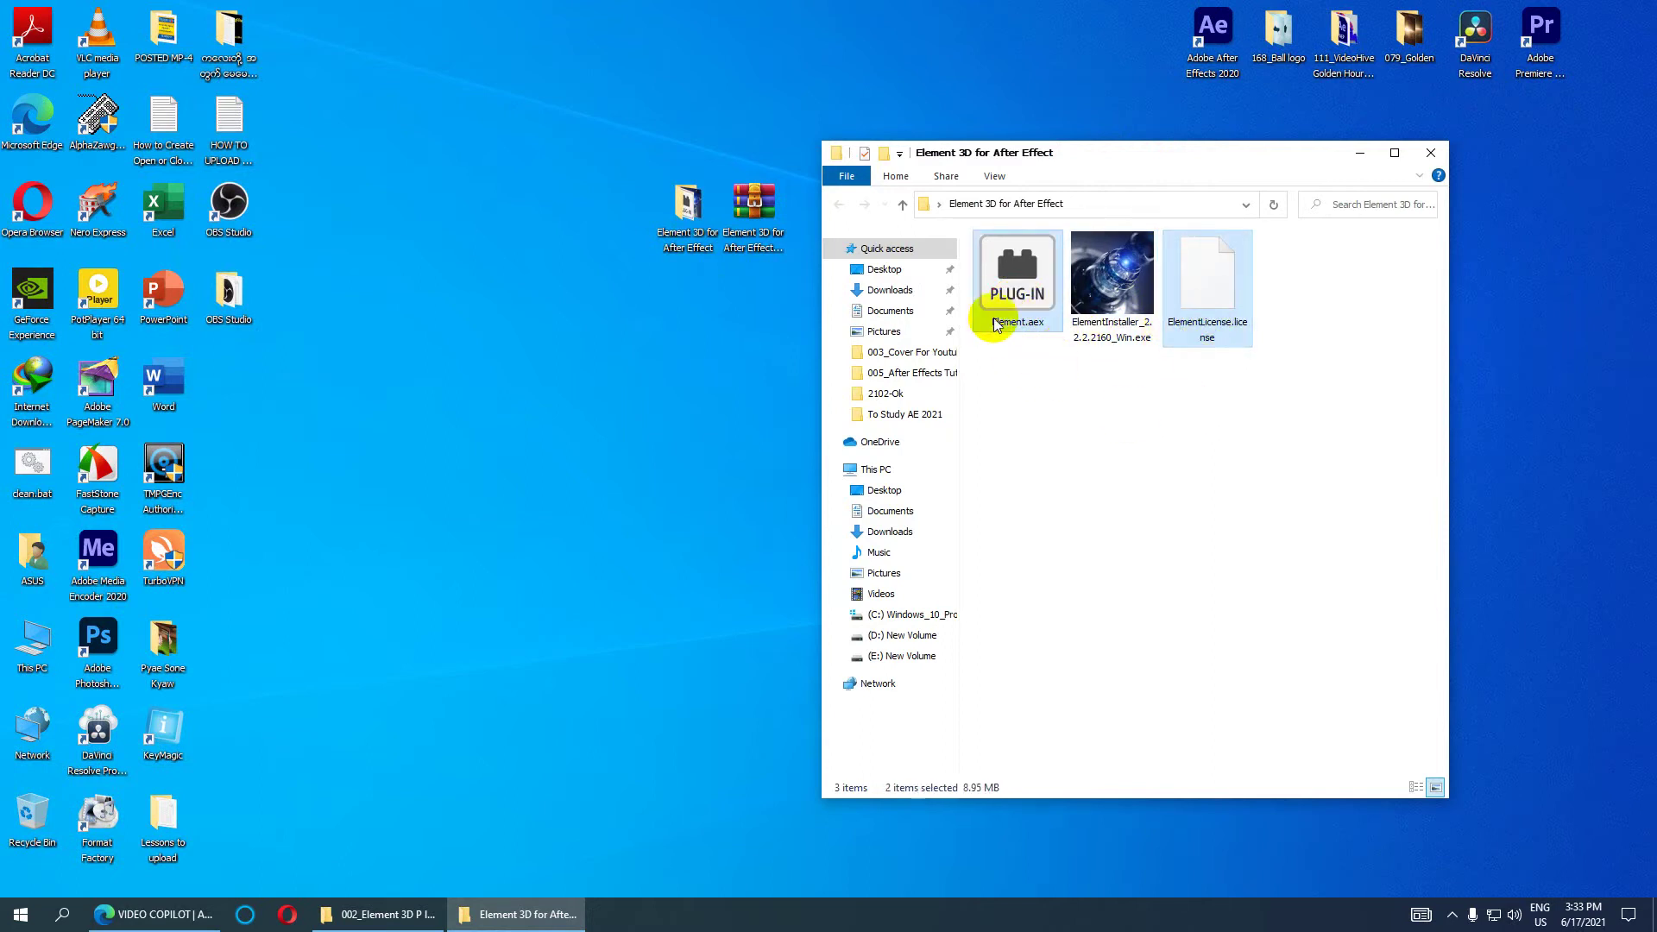
{"action": "right_click", "coordinate": [1021, 282]}
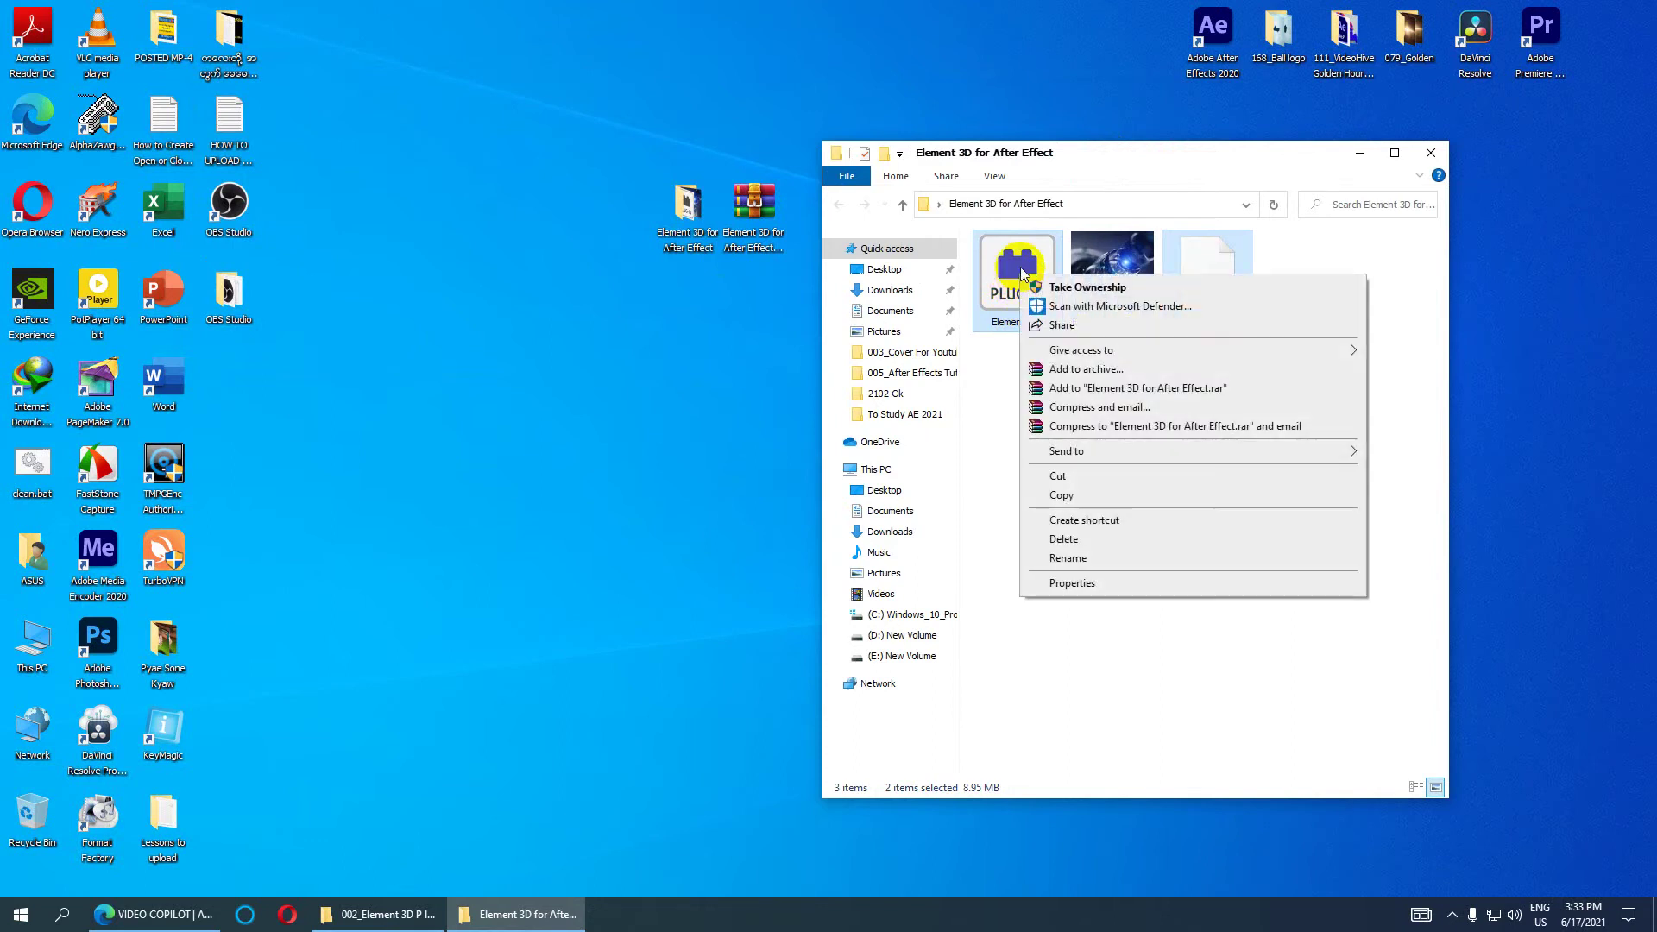
{"action": "left_click", "coordinate": [1062, 489]}
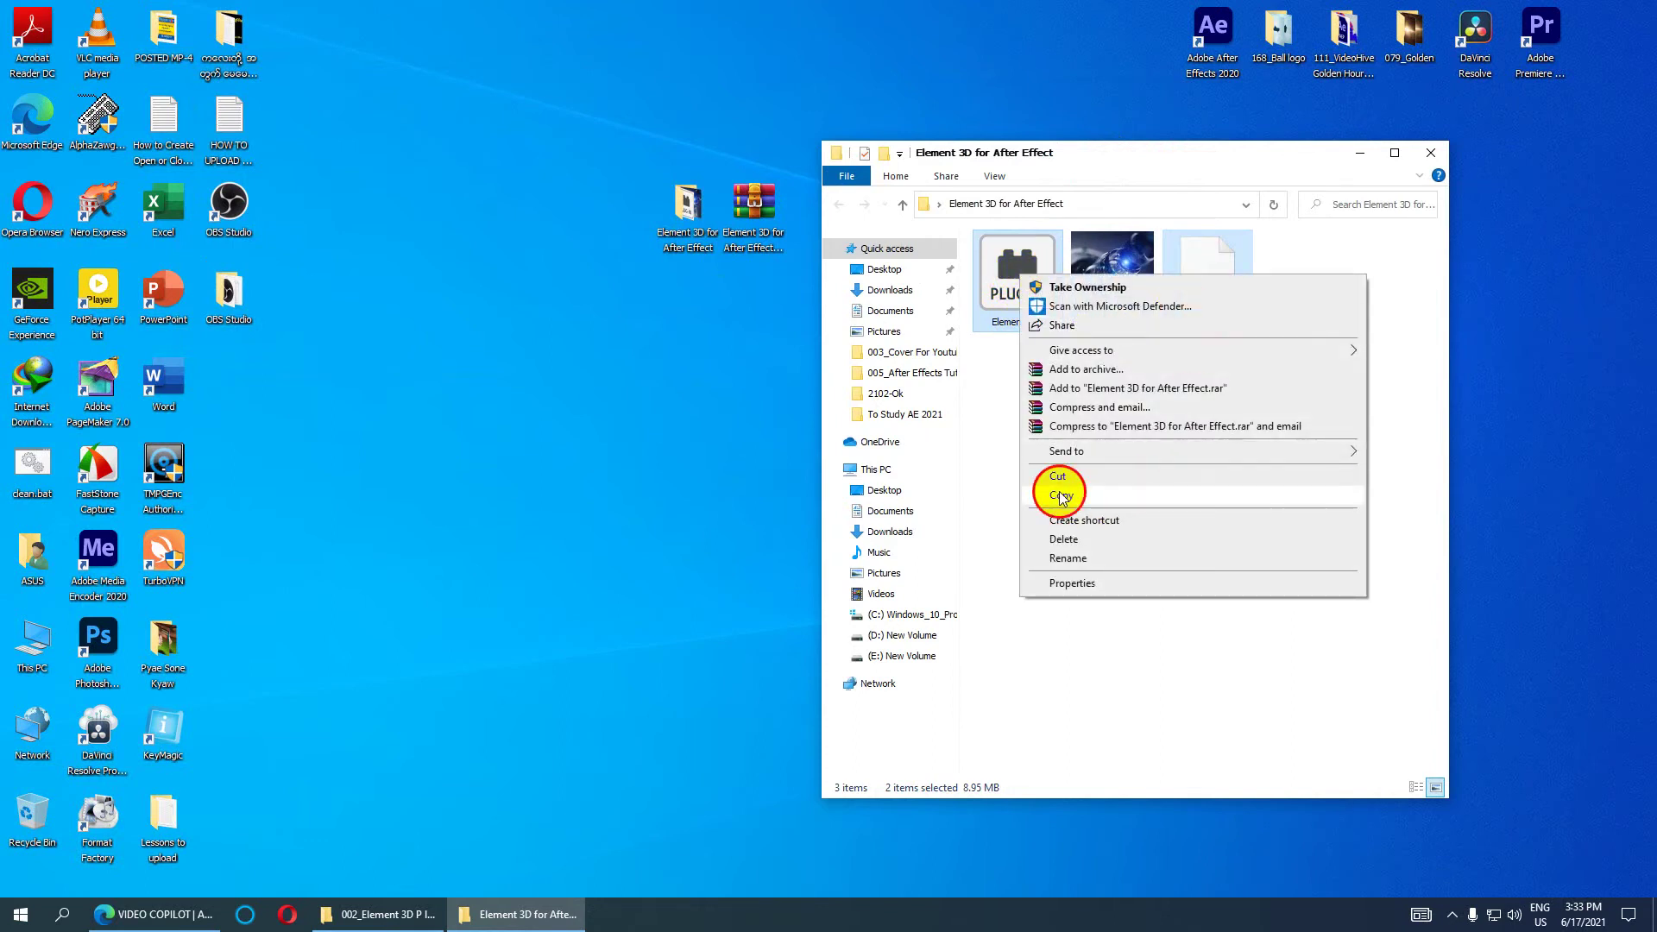
Open the VideoCopilot folder in C:\Program Files\Adobe\Adobe After Effects 2020\Support Files\Plug-ins from This PC
{"action": "left_click", "coordinate": [32, 644]}
{"action": "double_click", "coordinate": [32, 643]}
{"action": "left_click", "coordinate": [1415, 173]}
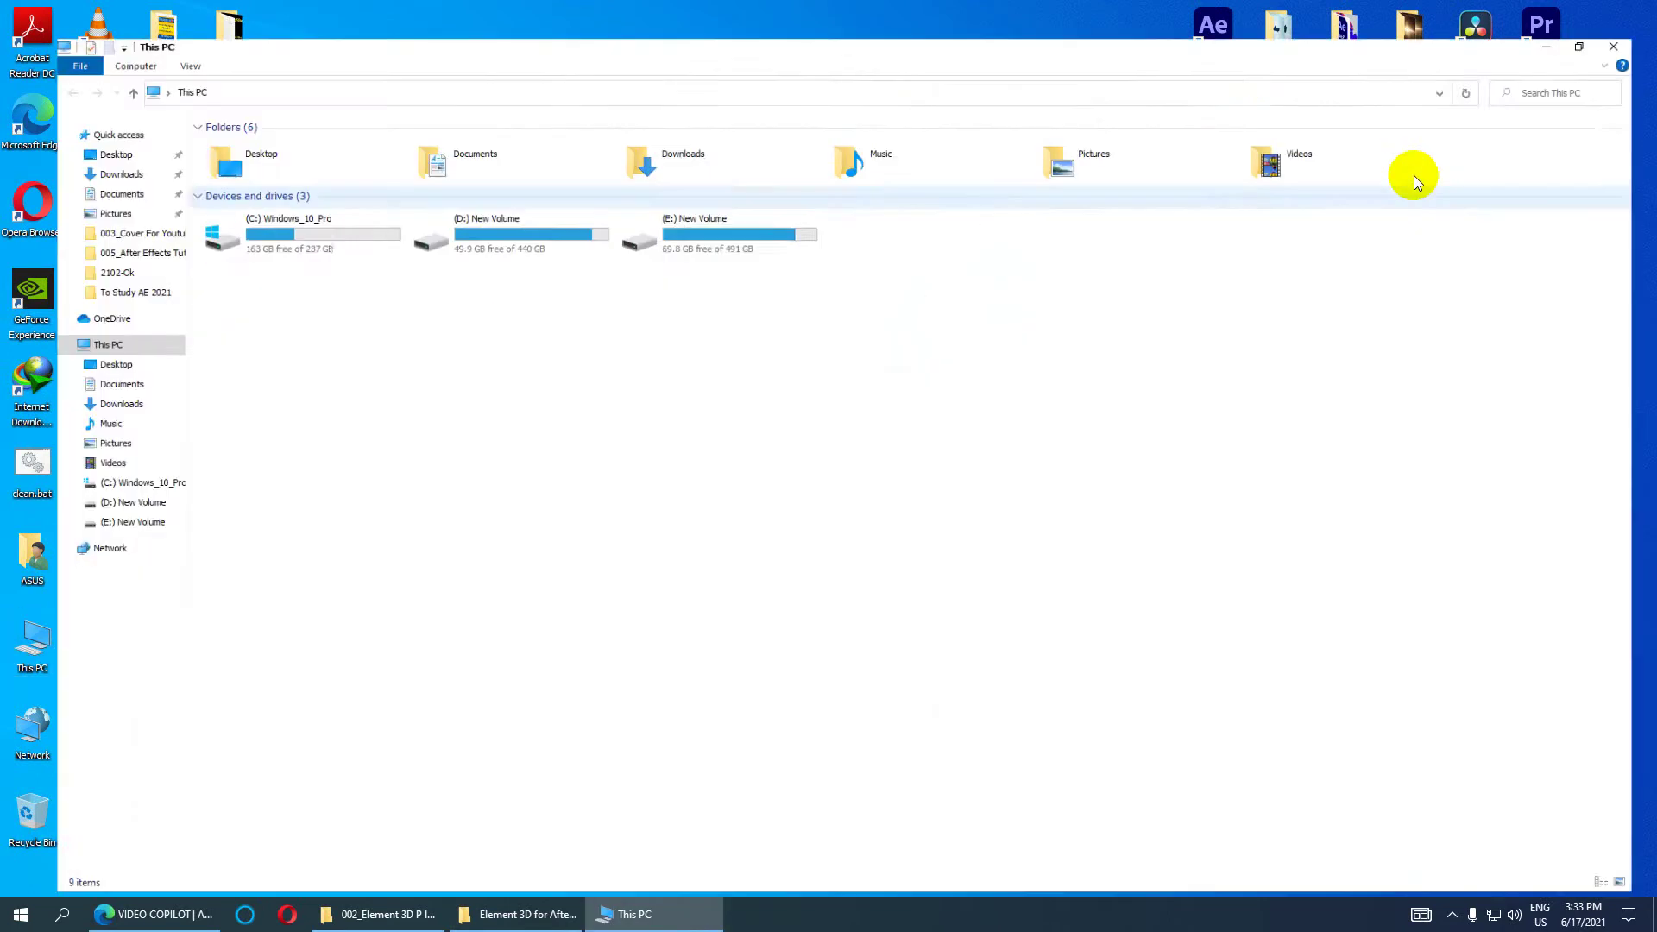
{"action": "double_click", "coordinate": [265, 200]}
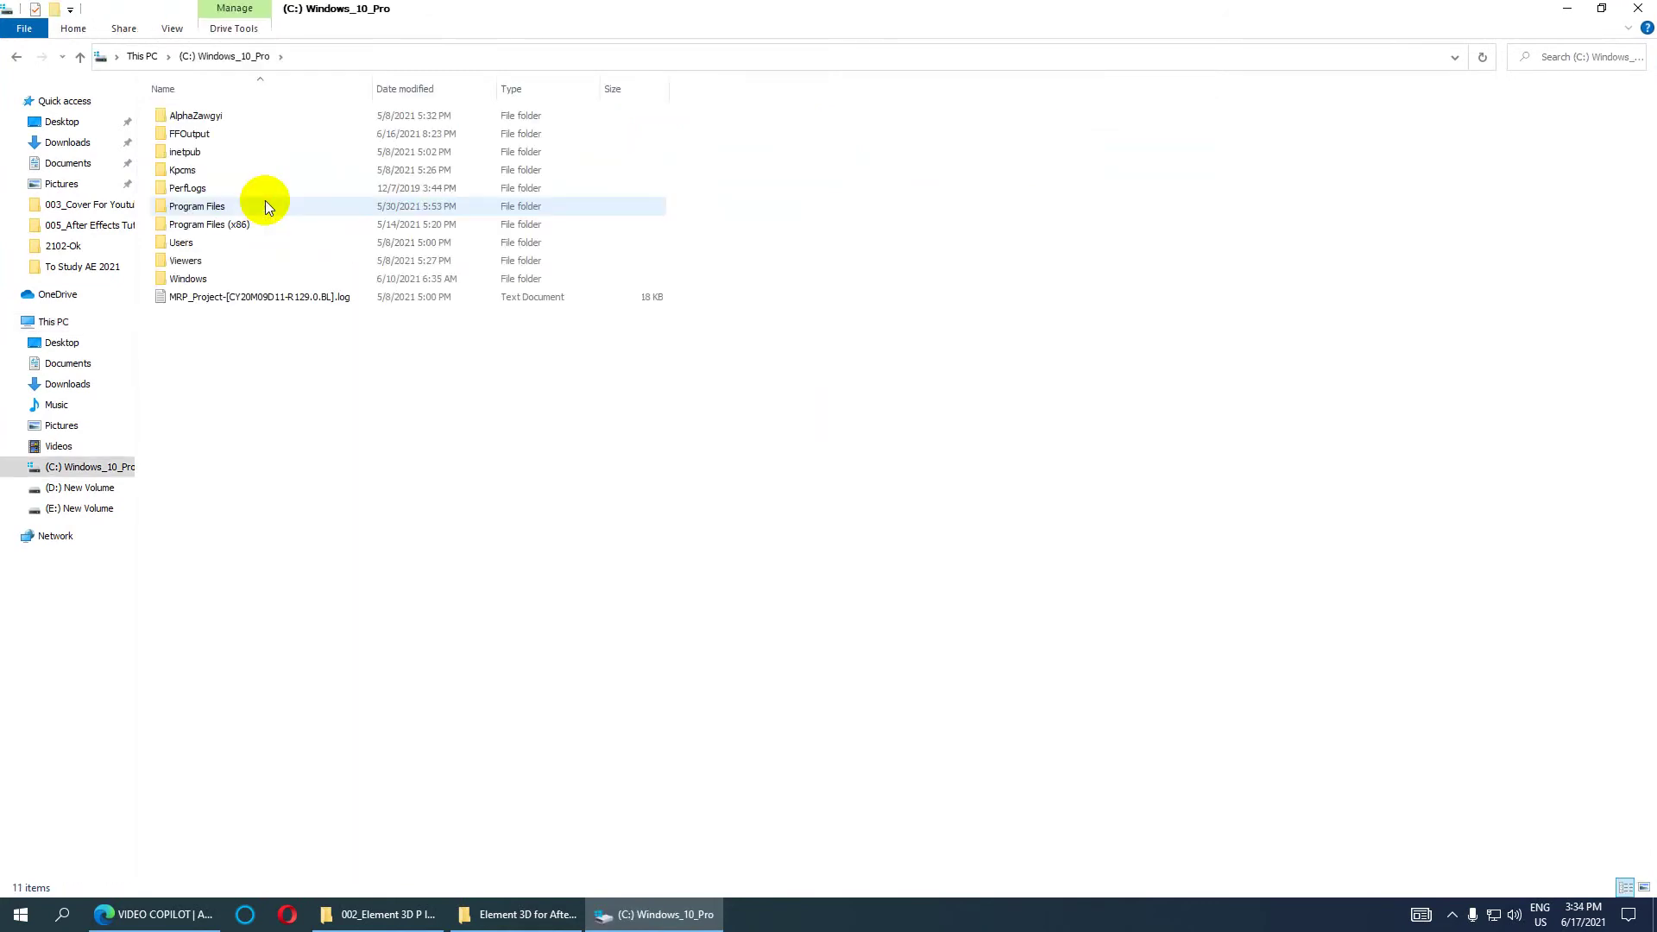
{"action": "double_click", "coordinate": [196, 209]}
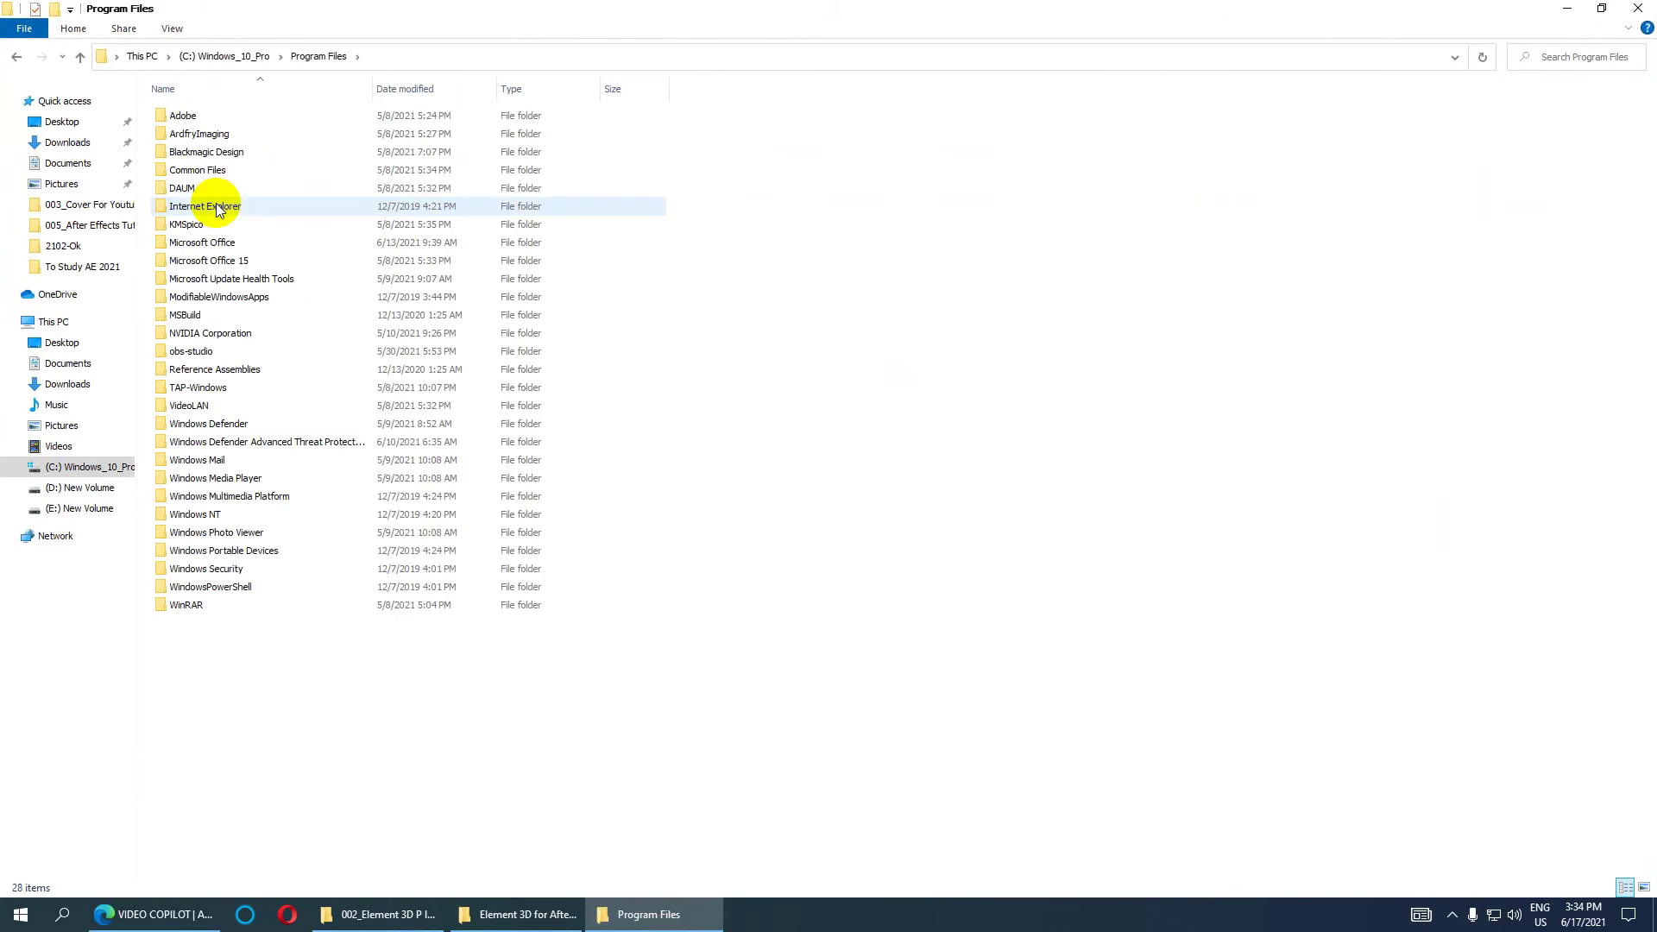
{"action": "double_click", "coordinate": [194, 117]}
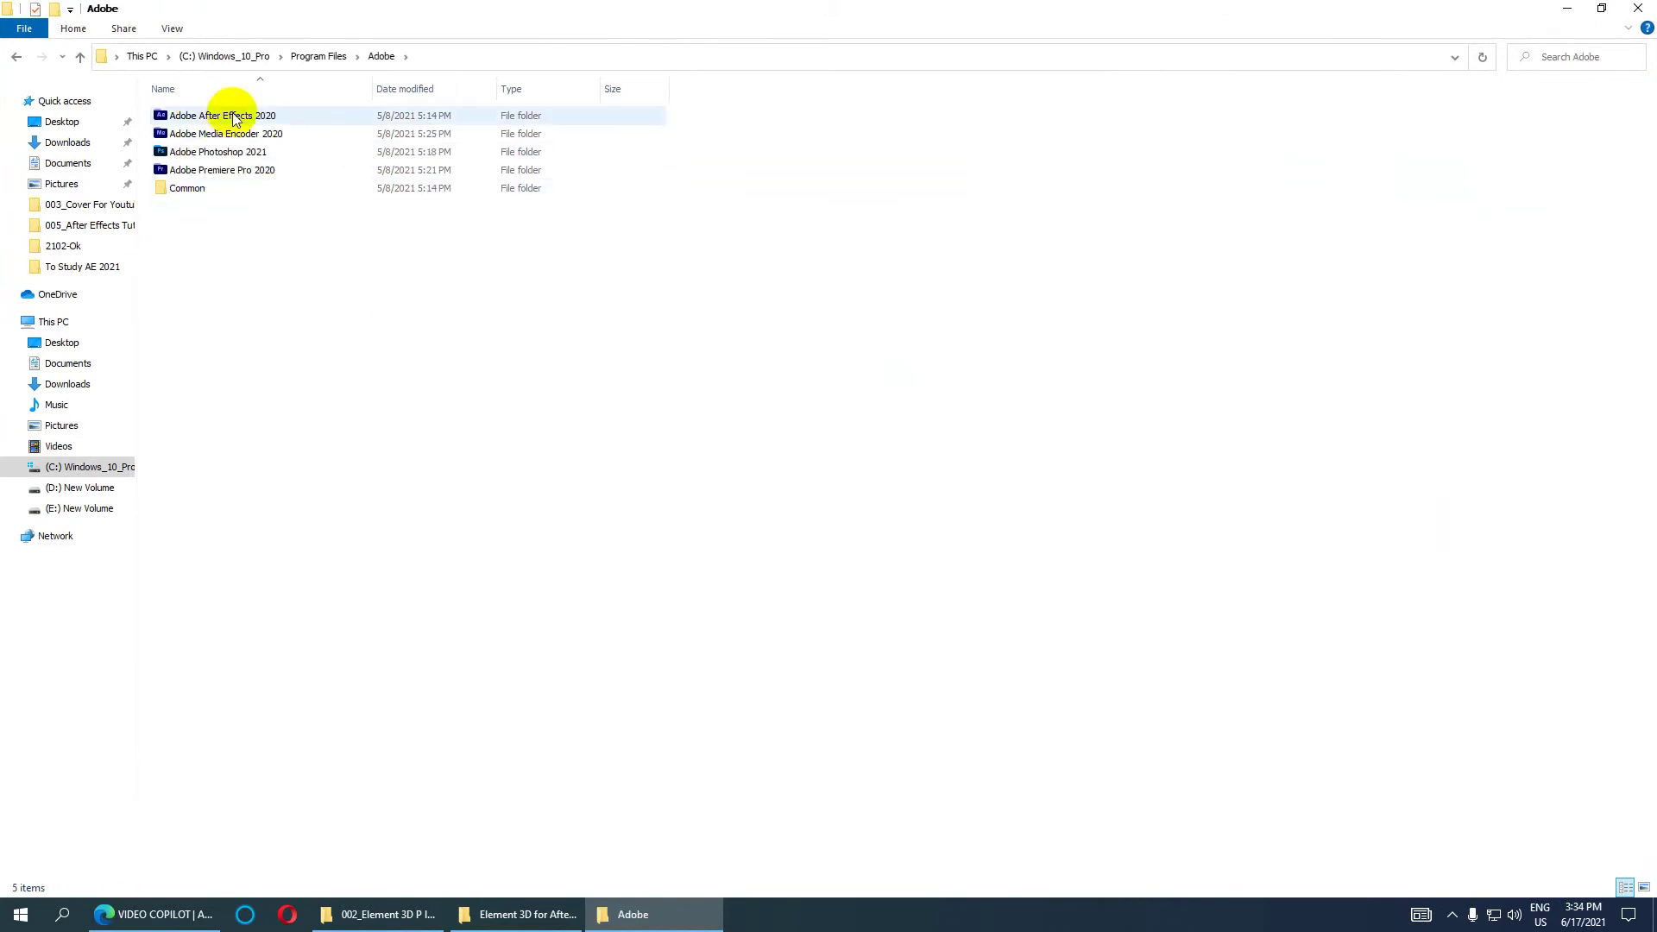
{"action": "double_click", "coordinate": [240, 121]}
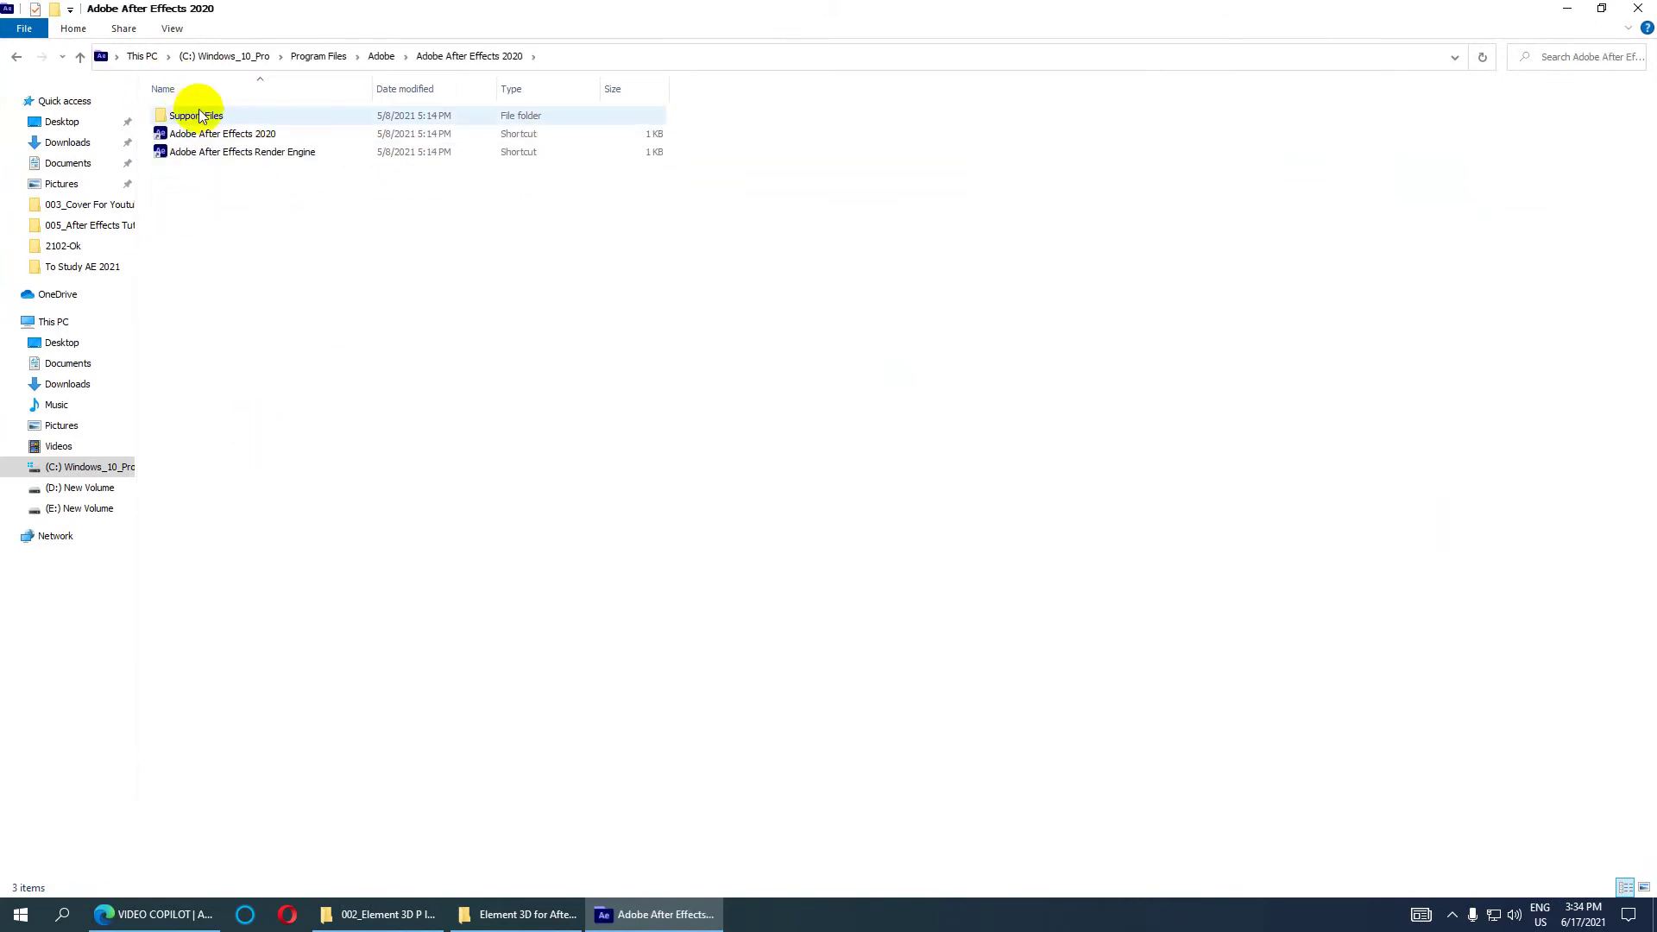
{"action": "double_click", "coordinate": [200, 118]}
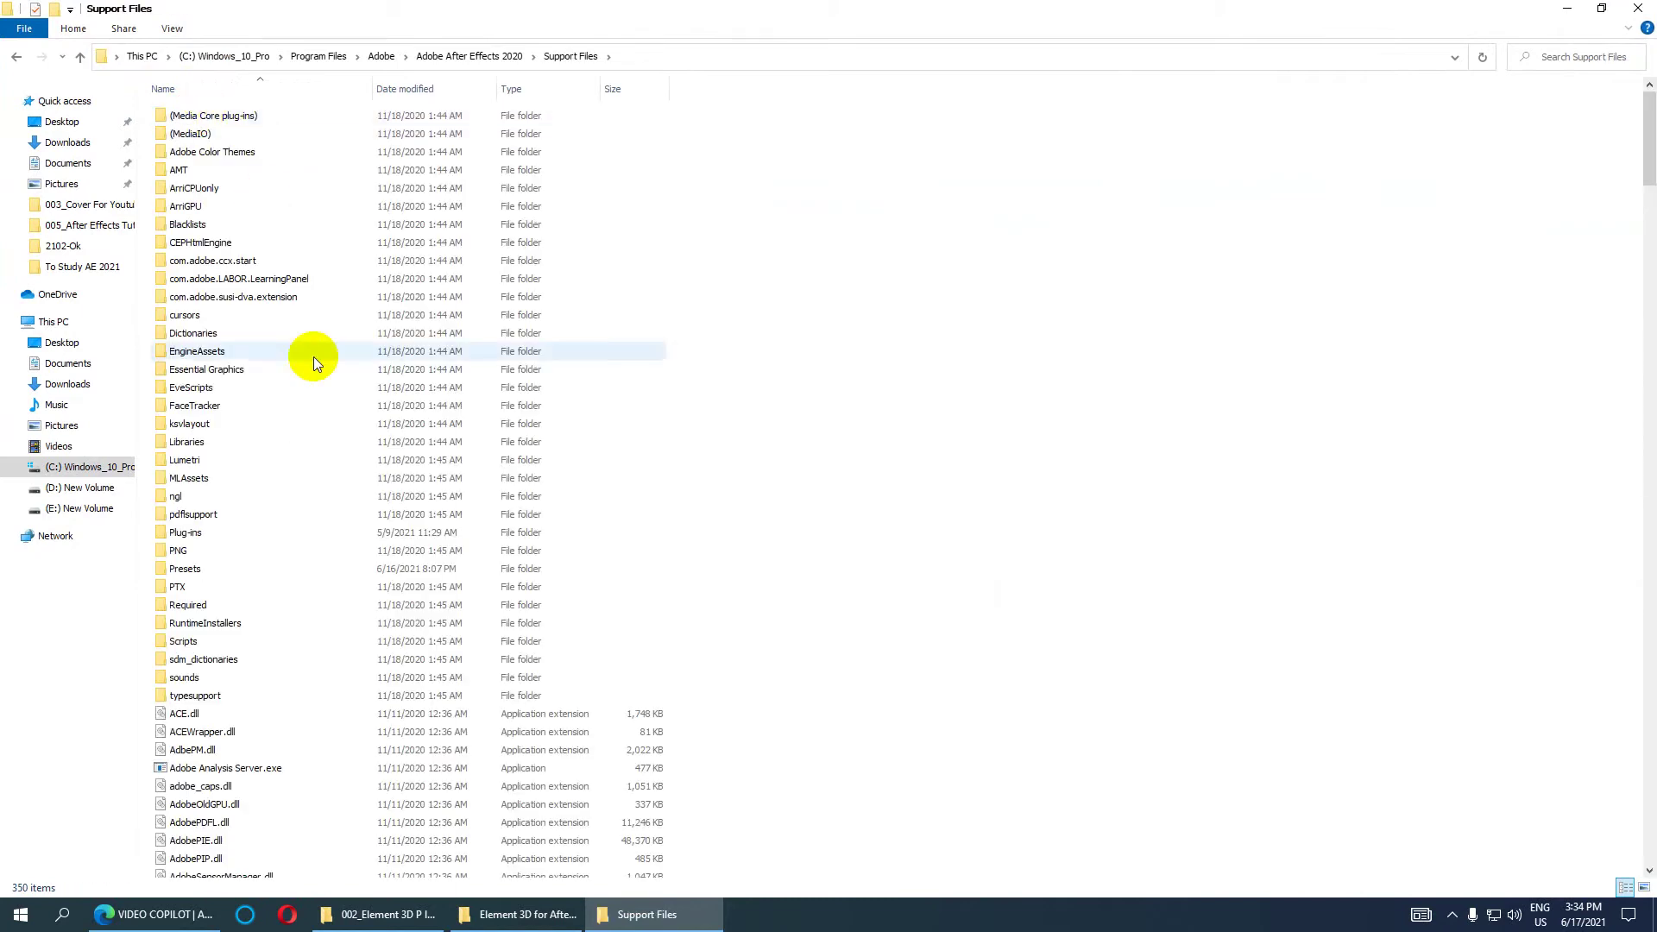
{"action": "double_click", "coordinate": [195, 535]}
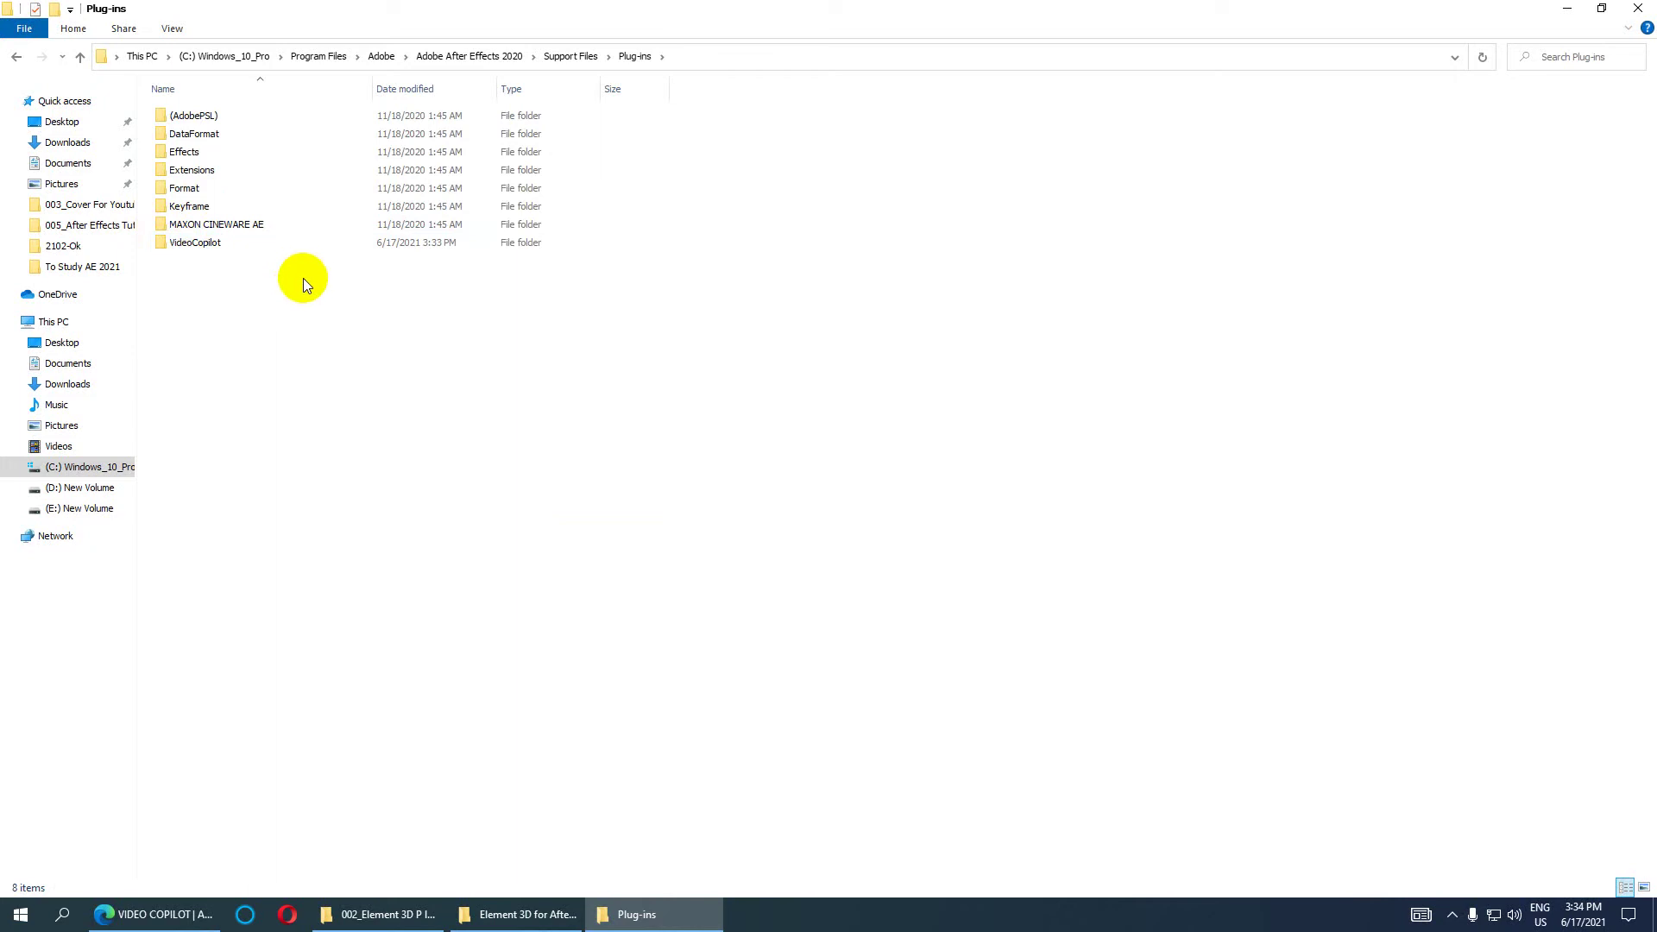
{"action": "double_click", "coordinate": [196, 243]}
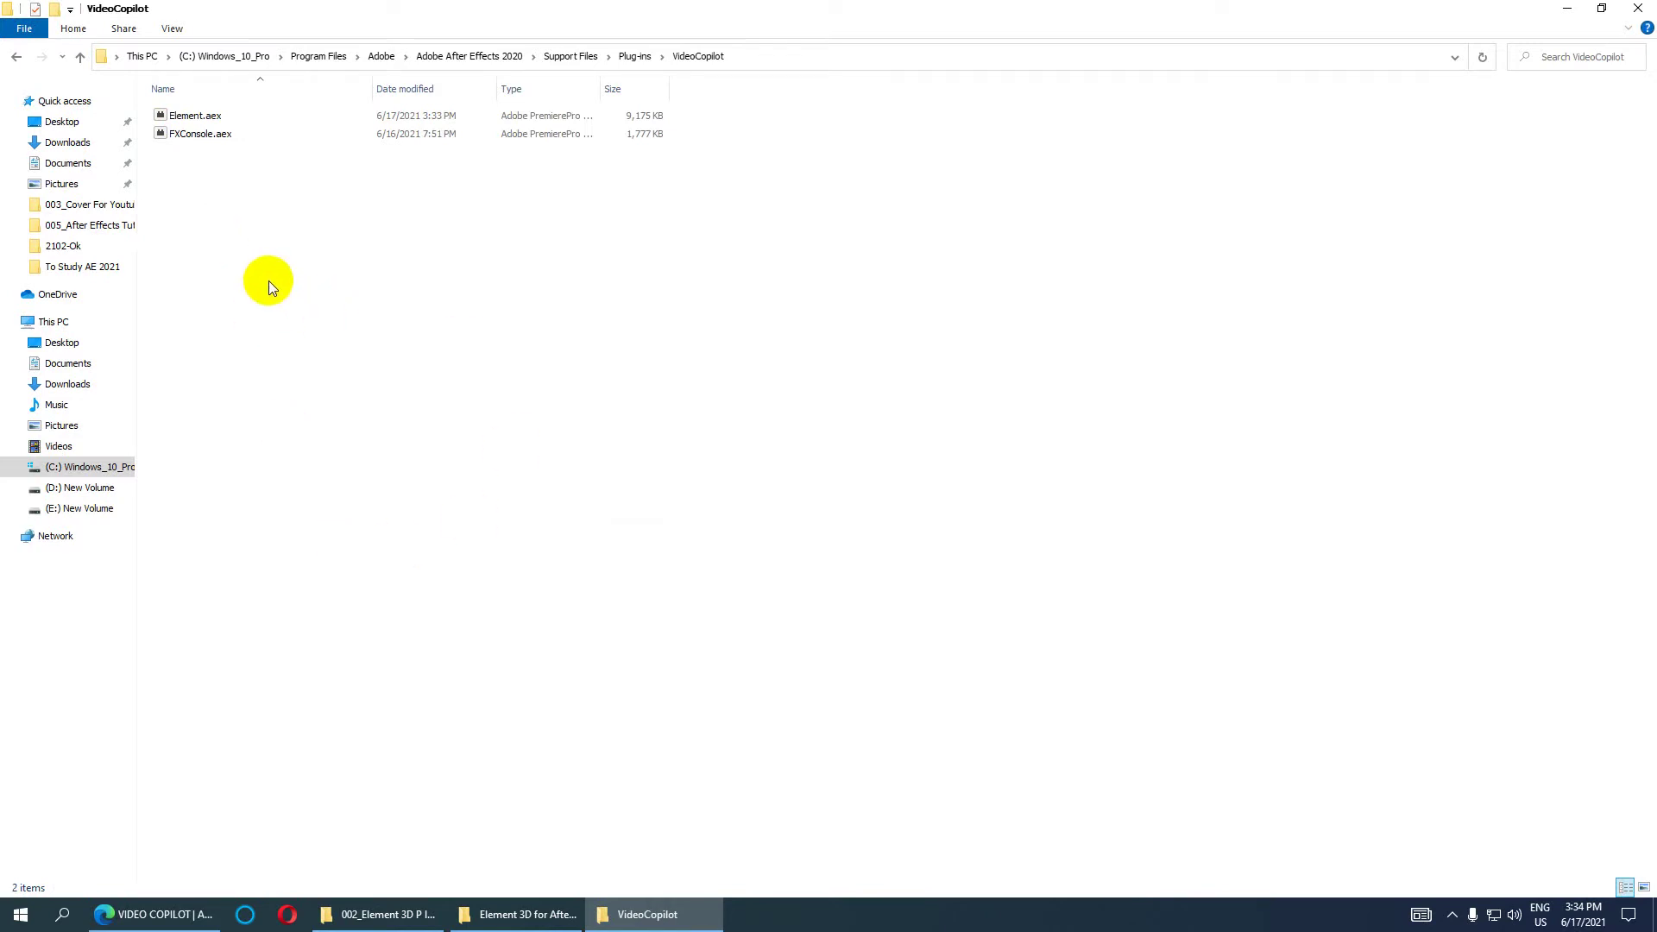
Paste the two copied files into the VideoCopilot folder, replacing Element.aex and granting administrator permission, and close the folder window
{"action": "right_click", "coordinate": [271, 251]}
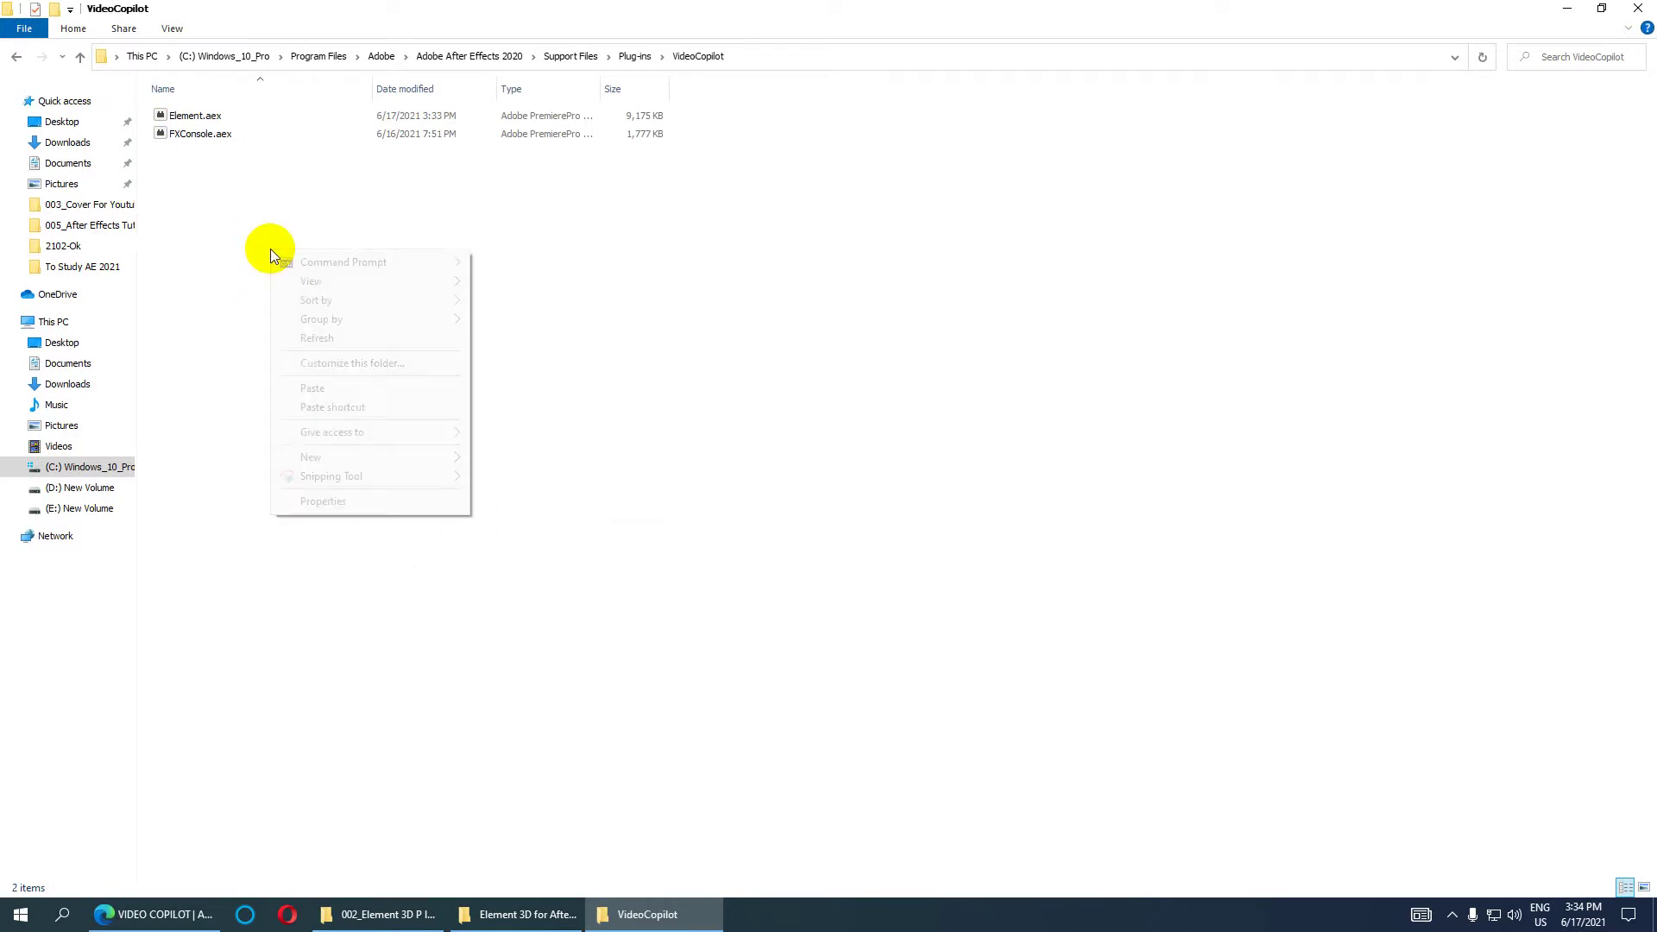
{"action": "left_click", "coordinate": [371, 390]}
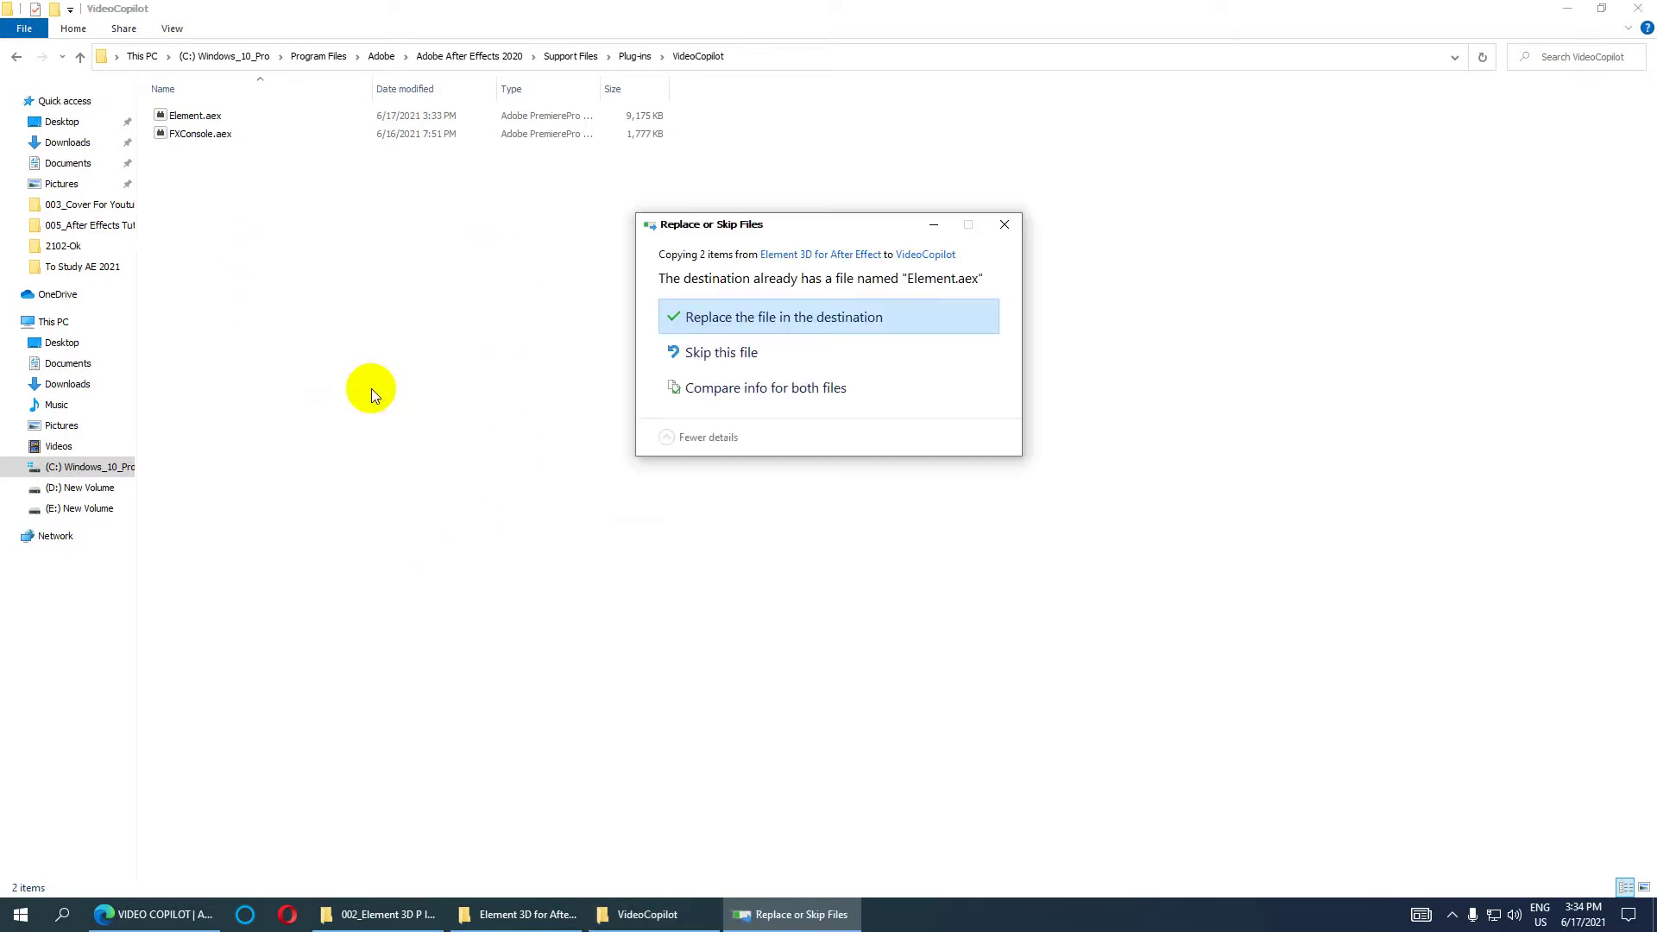
{"action": "left_click", "coordinate": [720, 319]}
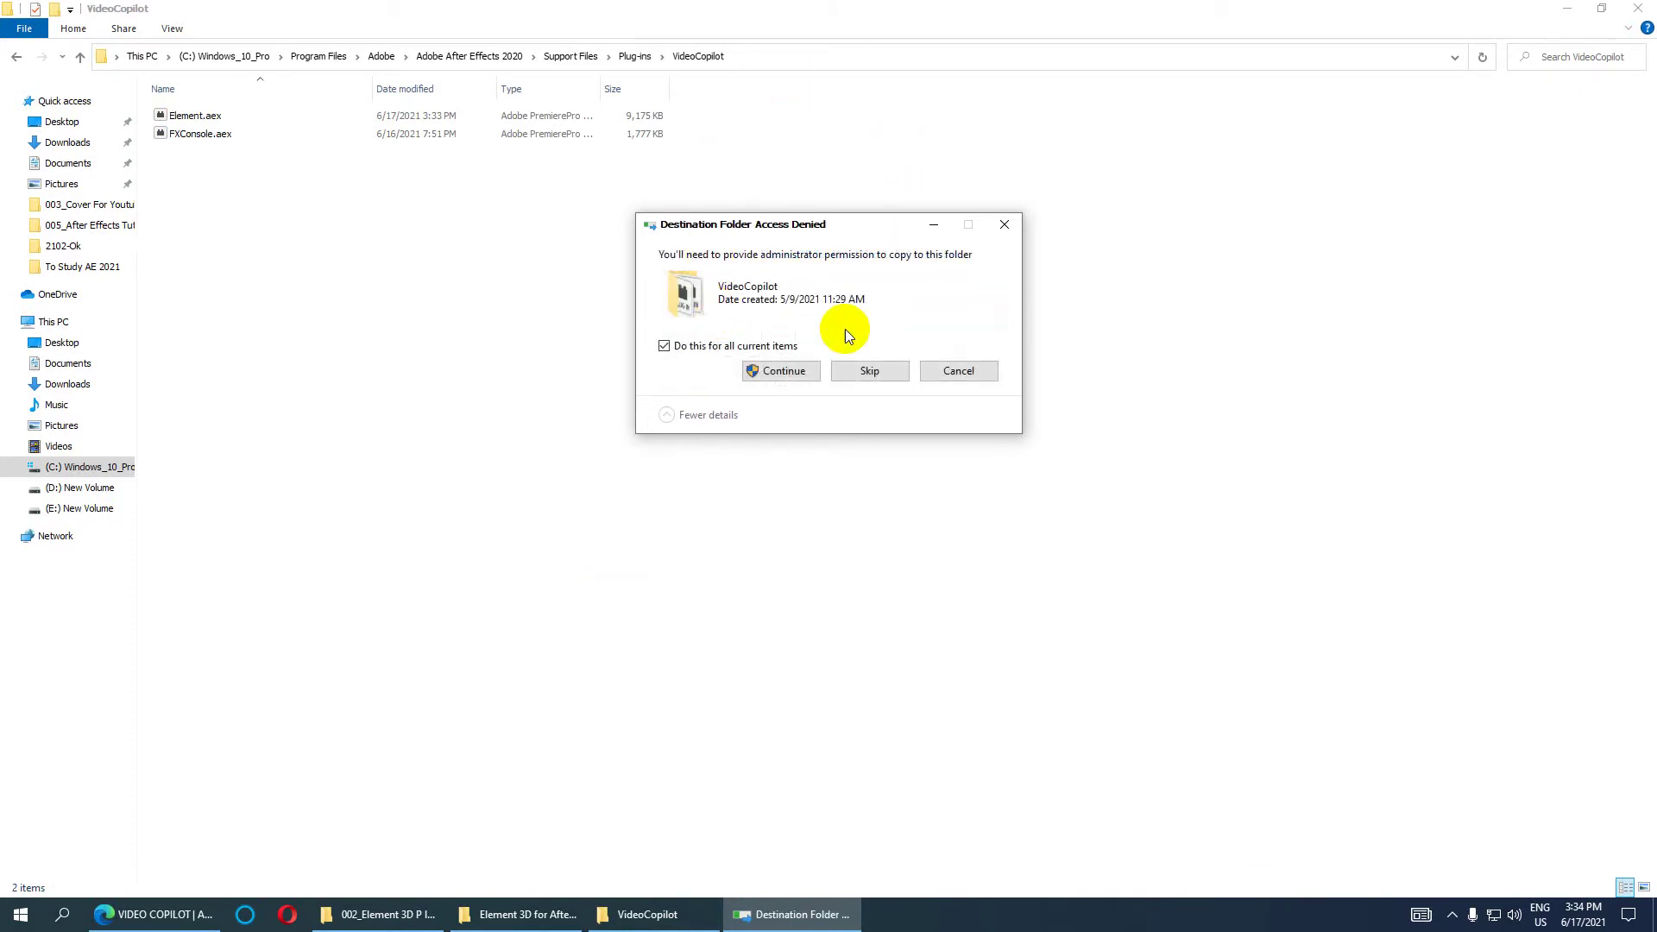
{"action": "left_click", "coordinate": [781, 371]}
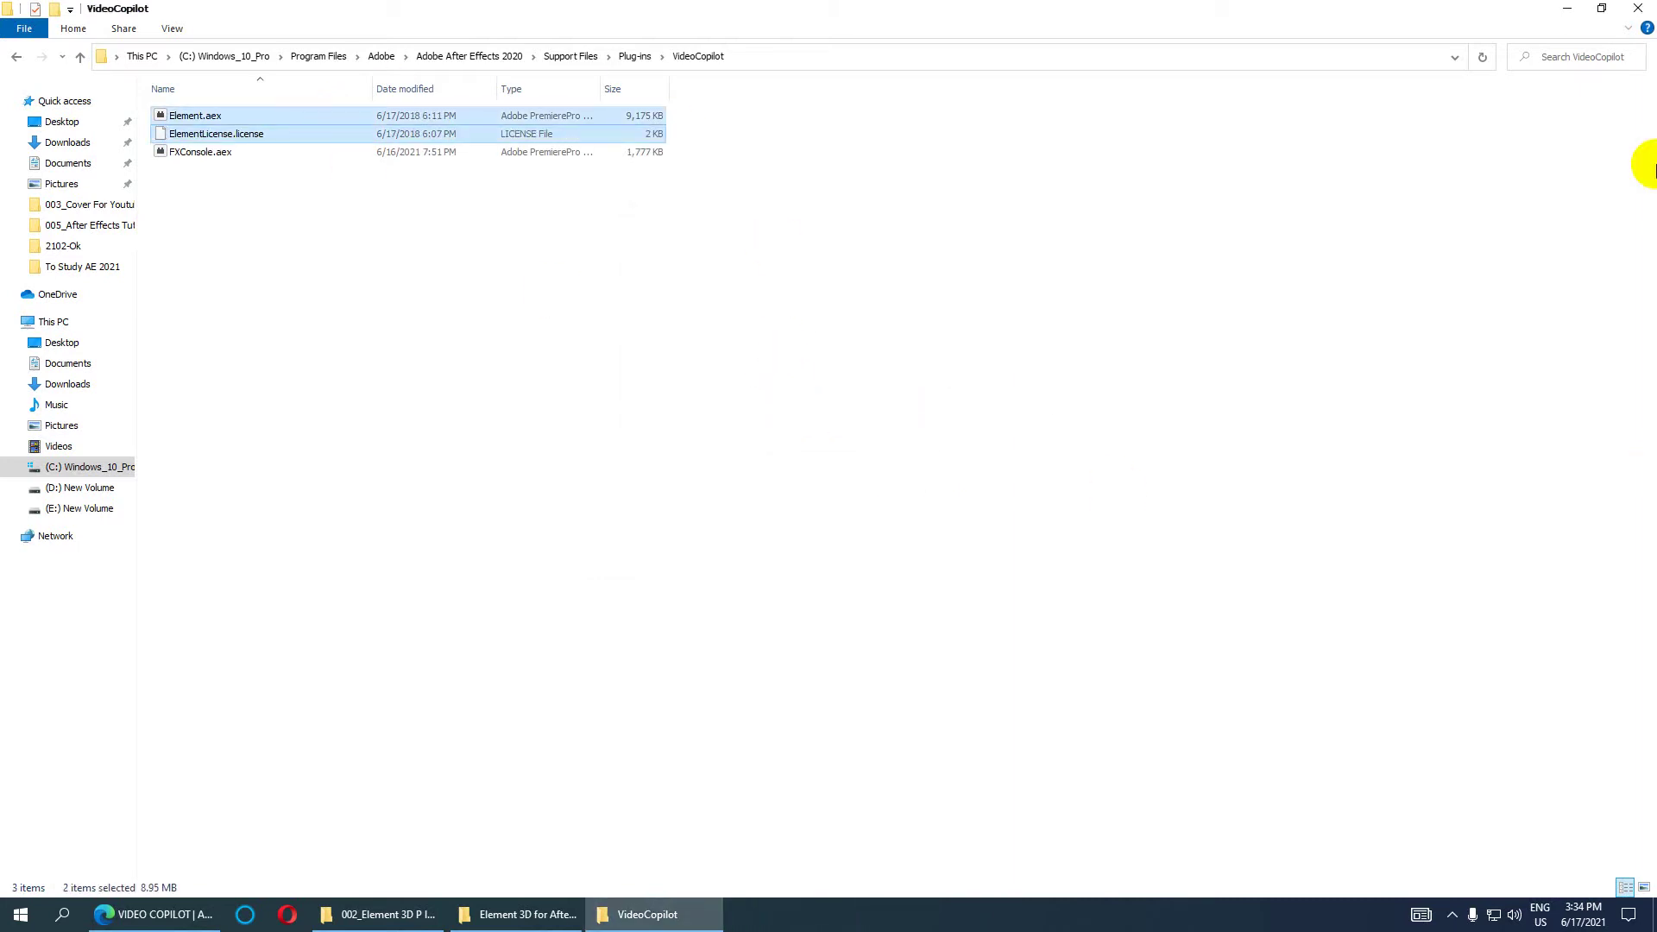
{"action": "left_click", "coordinate": [1642, 8]}
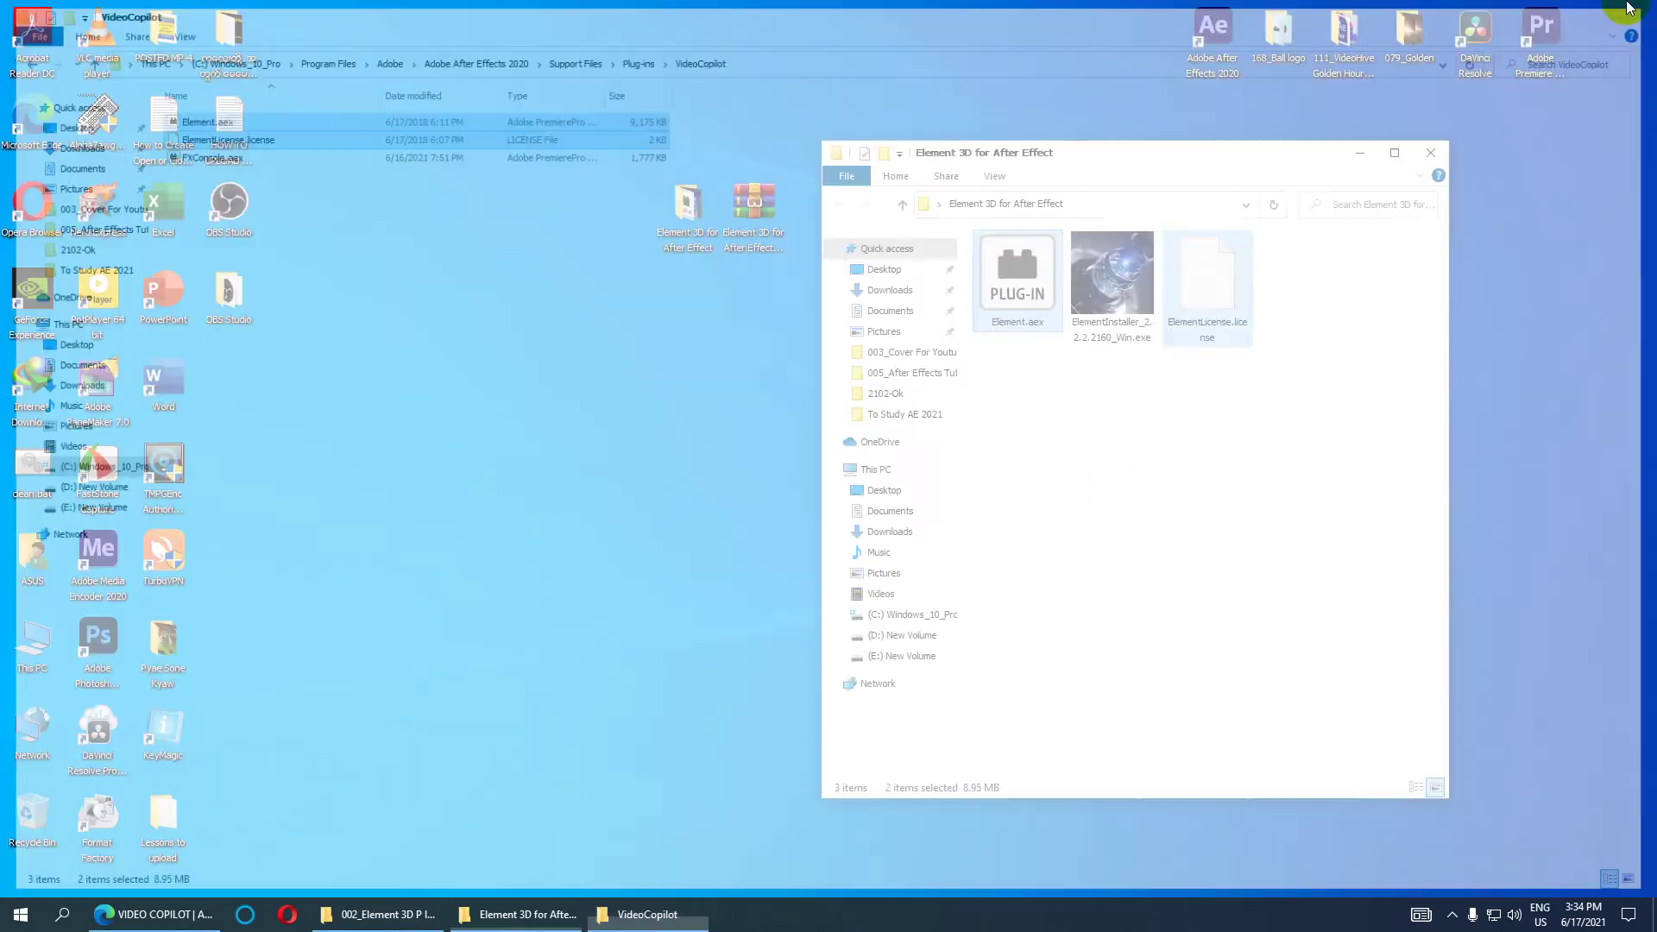
Launch After Effects 2020 from its desktop shortcut and start a new project
{"action": "right_click", "coordinate": [544, 357]}
{"action": "left_click", "coordinate": [580, 447]}
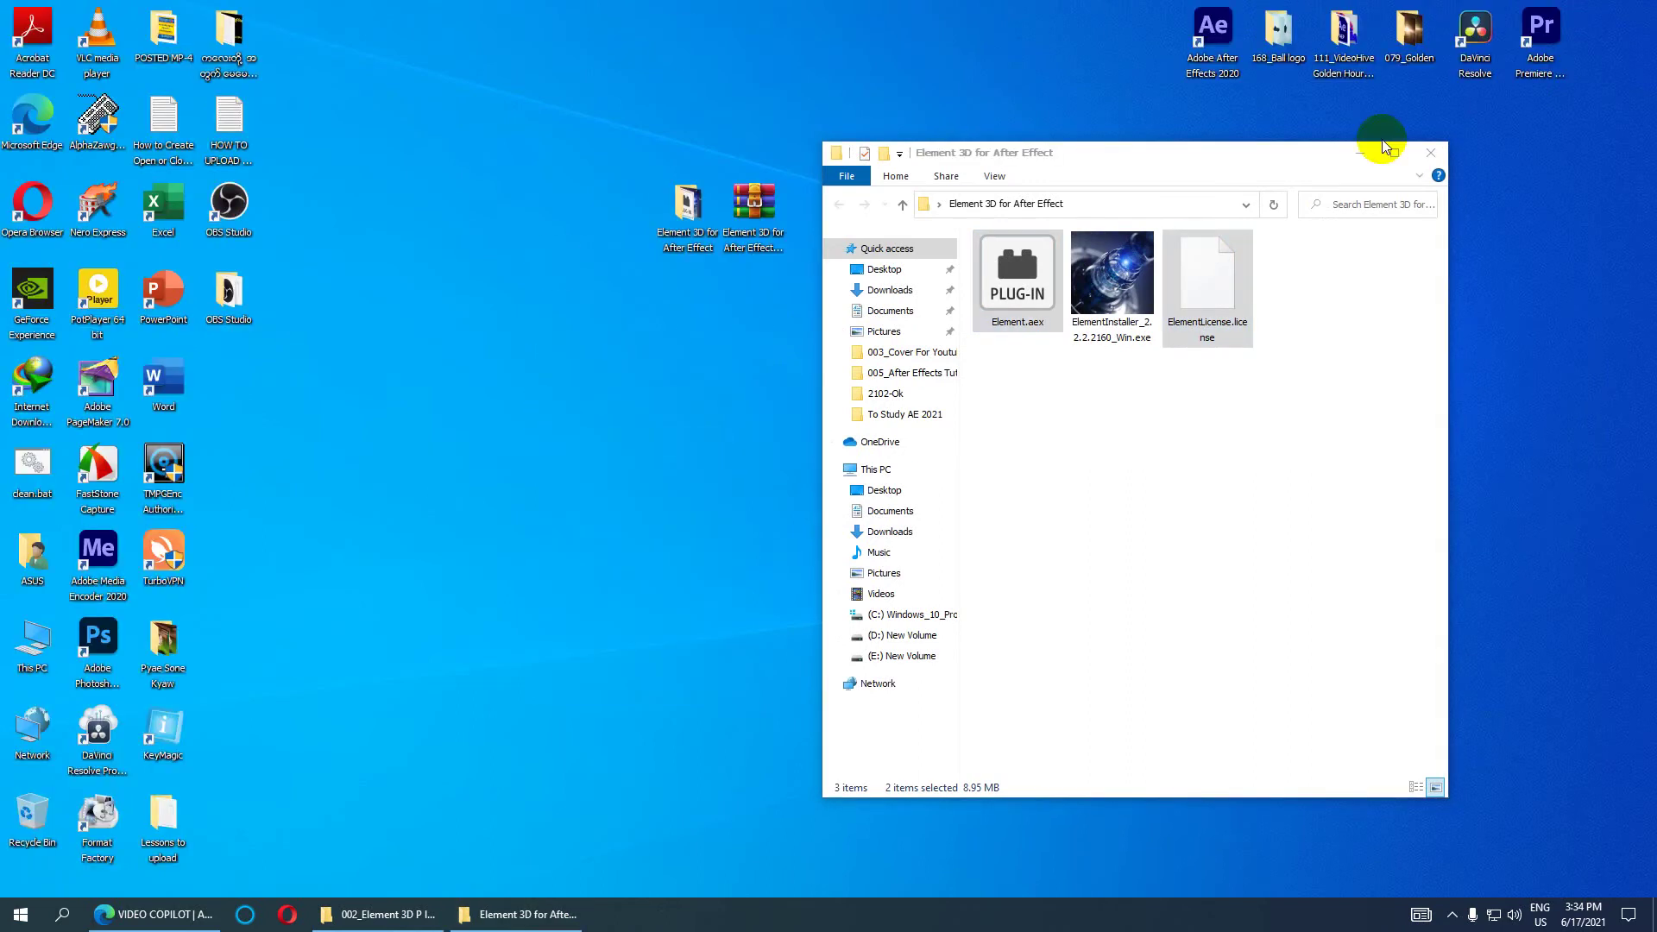
{"action": "left_click_drag", "start_coordinate": [1274, 152], "coordinate": [1221, 161]}
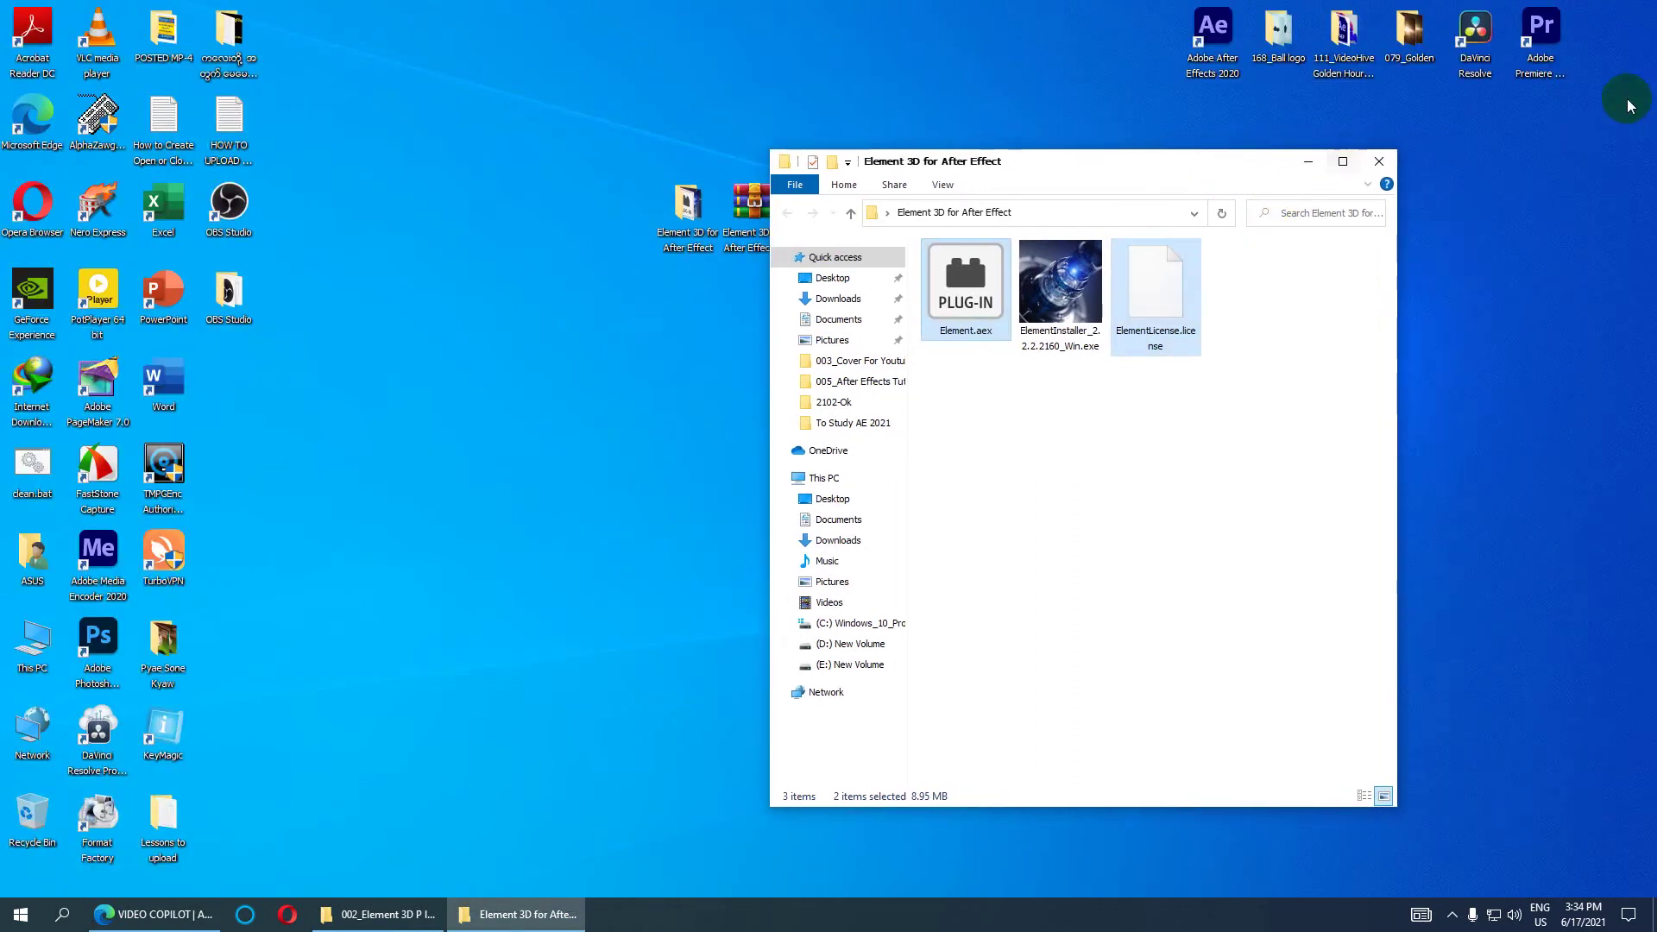
{"action": "left_click_drag", "start_coordinate": [1212, 35], "coordinate": [557, 211]}
{"action": "left_click", "coordinate": [561, 219]}
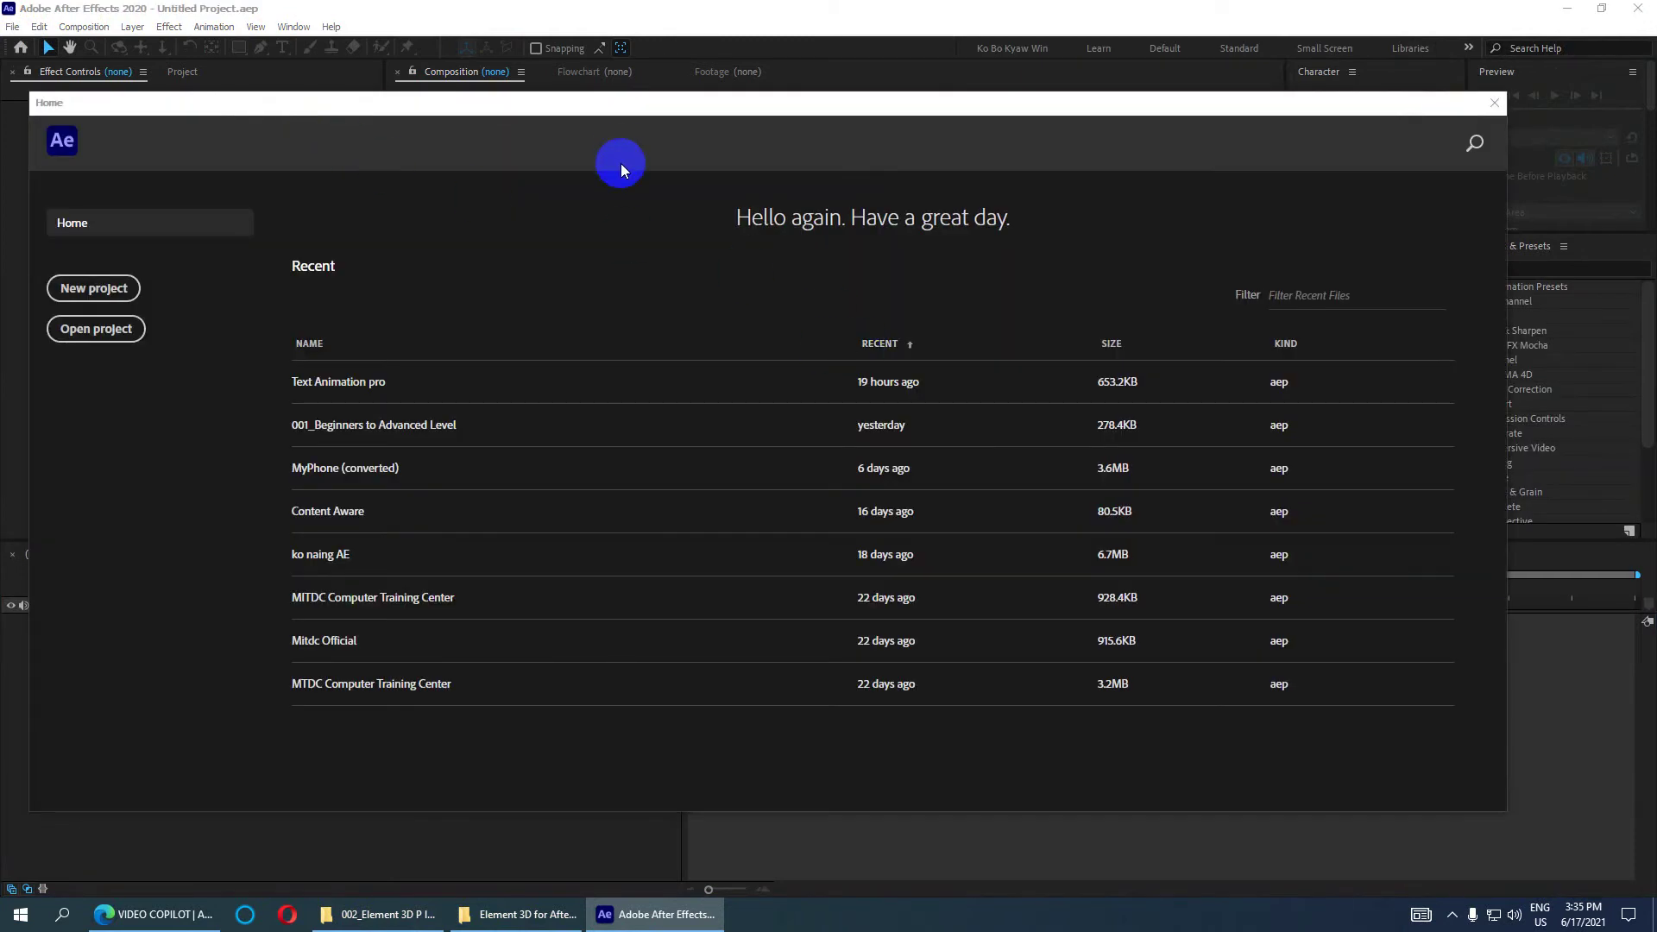
{"action": "left_click_drag", "start_coordinate": [620, 111], "coordinate": [665, 104]}
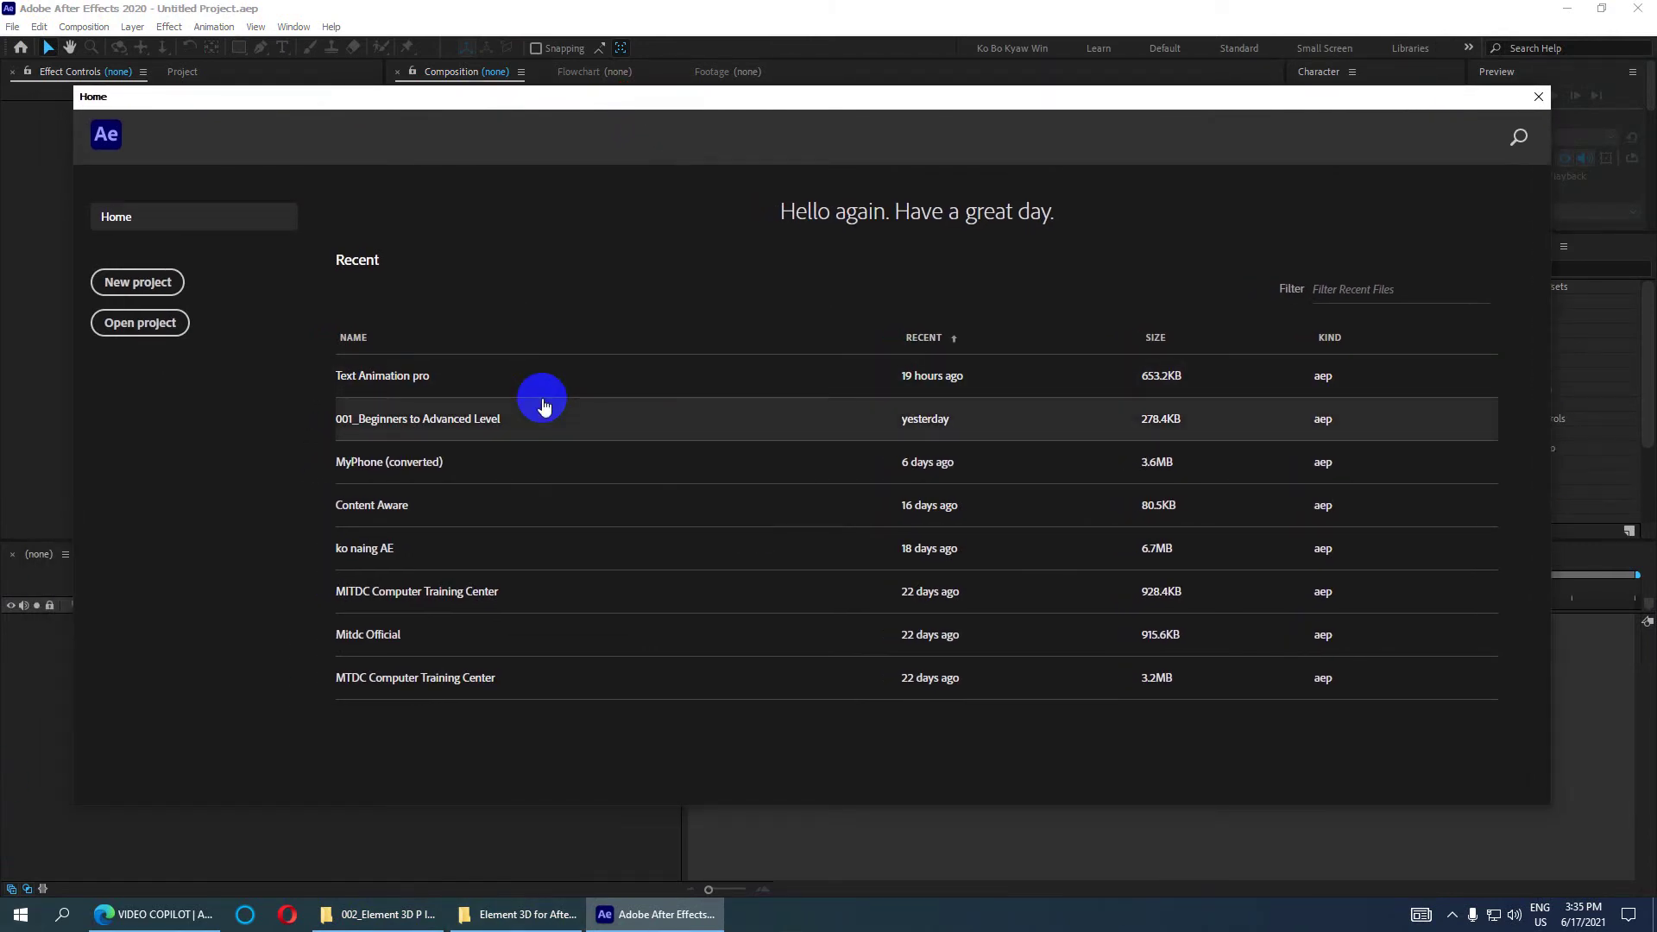
{"action": "left_click", "coordinate": [125, 282]}
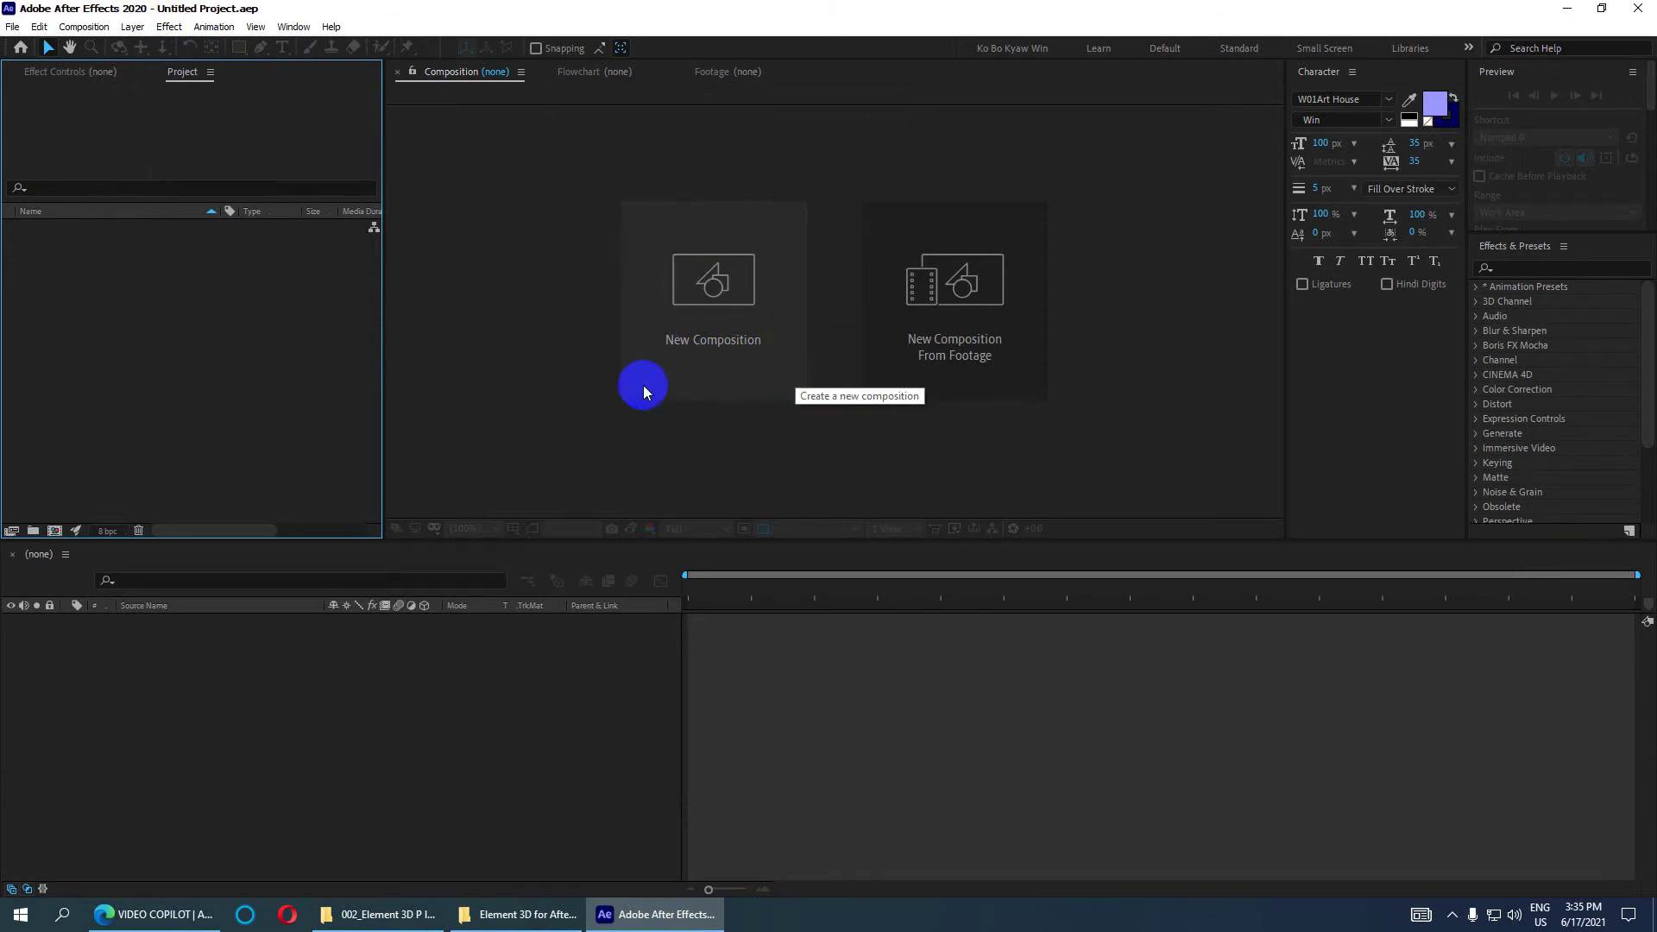
Create a composition named E3D with the HDTV 1080 29.97 preset and a duration of 0;00;30;00
{"action": "left_click", "coordinate": [710, 278]}
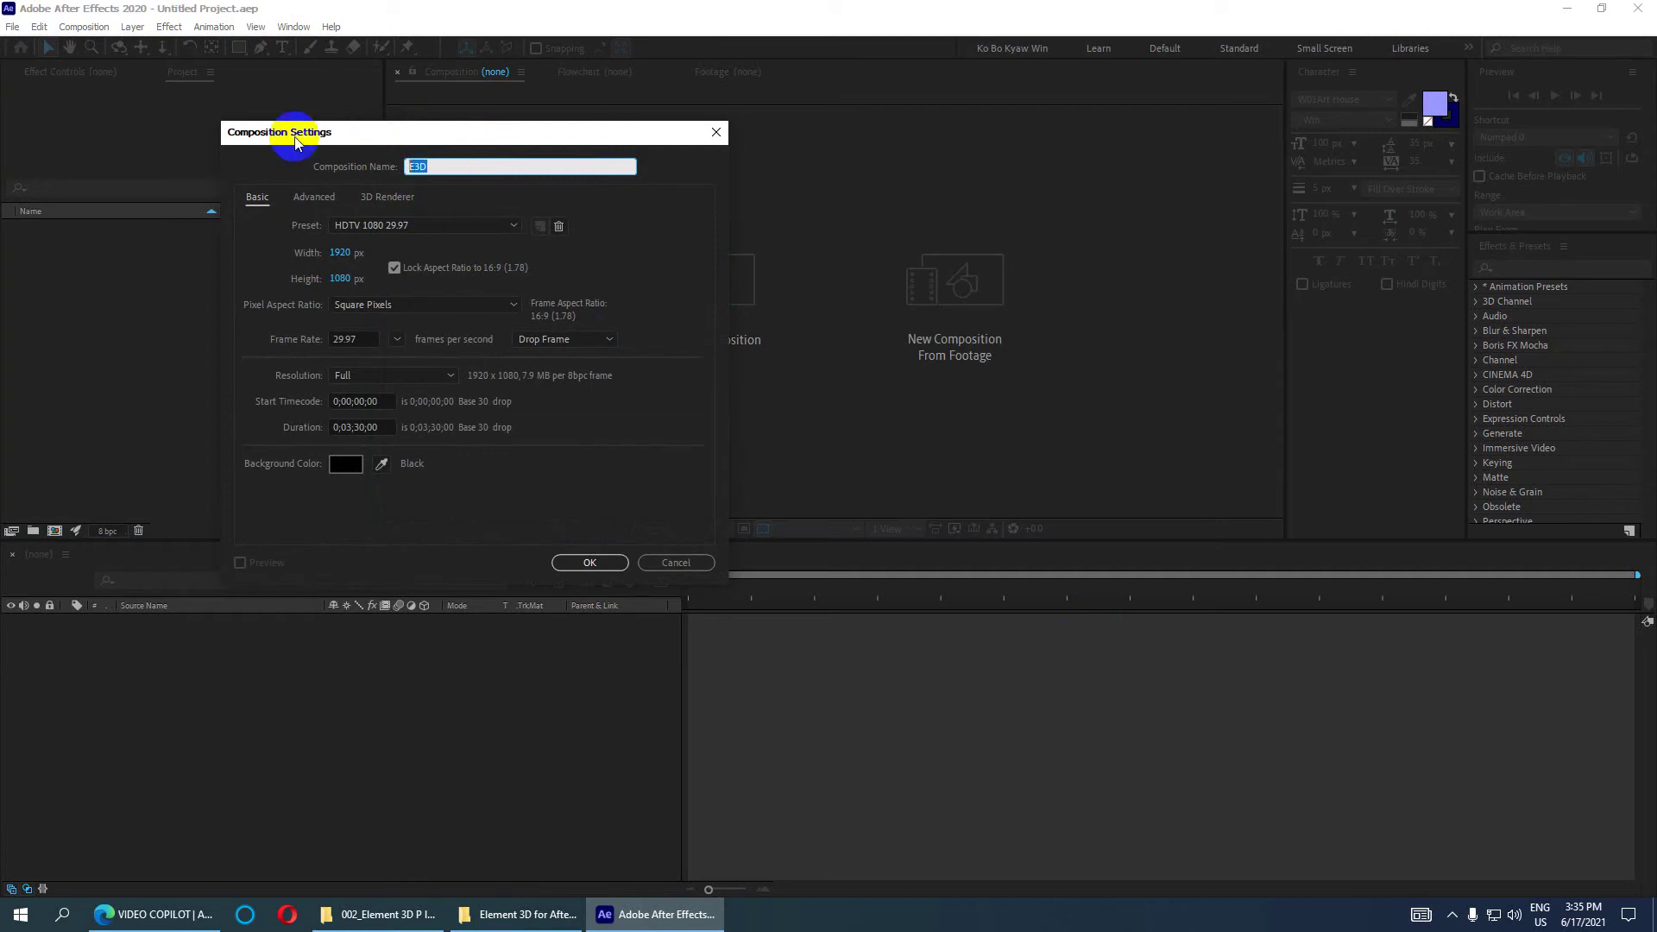
{"action": "double_click", "coordinate": [492, 166]}
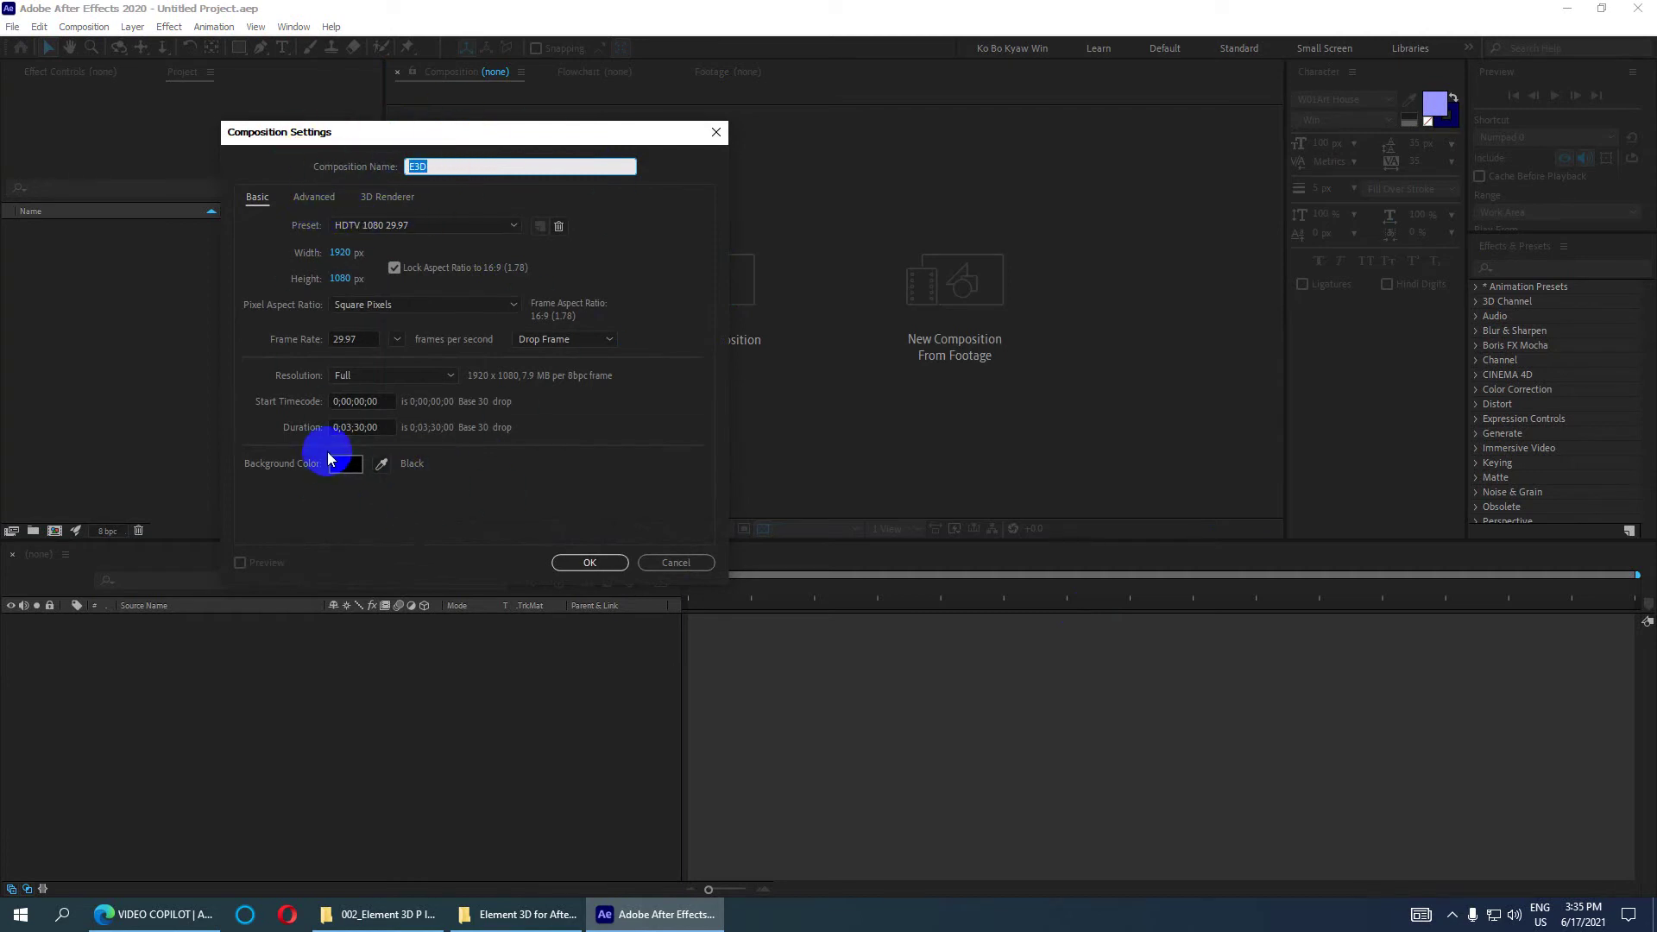
{"action": "left_click", "coordinate": [353, 427]}
{"action": "key", "text": "BackSpace"}
{"action": "type", "text": "0"}
{"action": "left_click", "coordinate": [348, 427]}
{"action": "left_click", "coordinate": [354, 428]}
{"action": "left_click", "coordinate": [605, 562]}
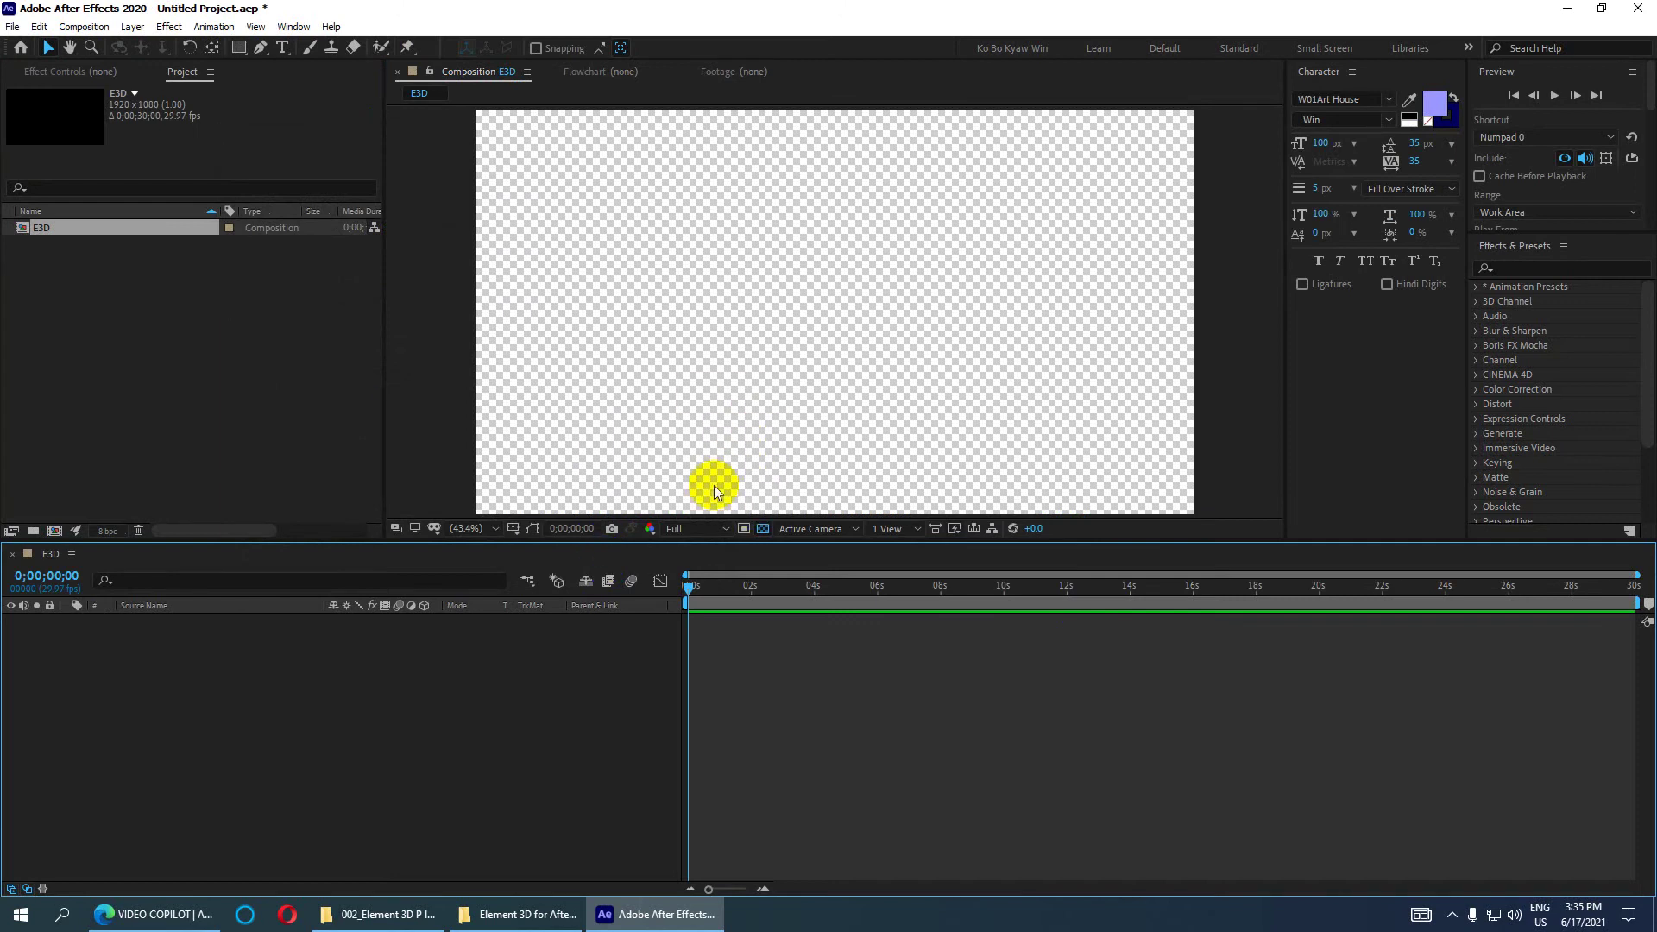
Turn off the transparency grid in the E3D composition view and reduce its magnification to 25%
{"action": "left_click", "coordinate": [764, 528]}
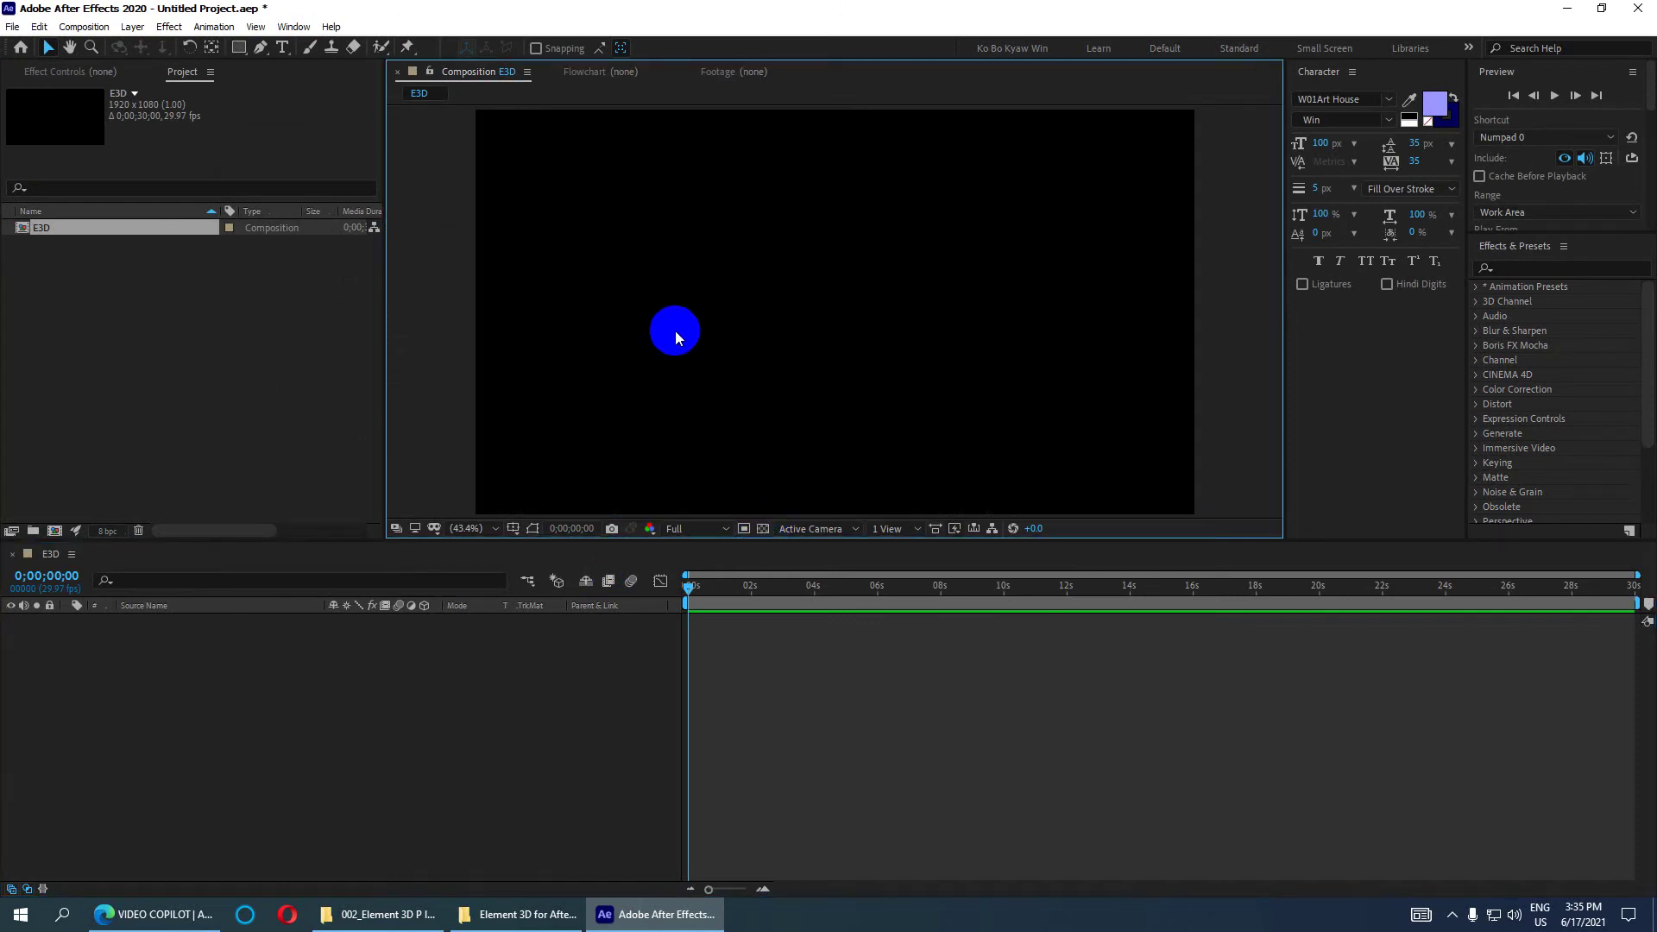
{"action": "key", "text": "comma"}
{"action": "key", "text": "comma"}
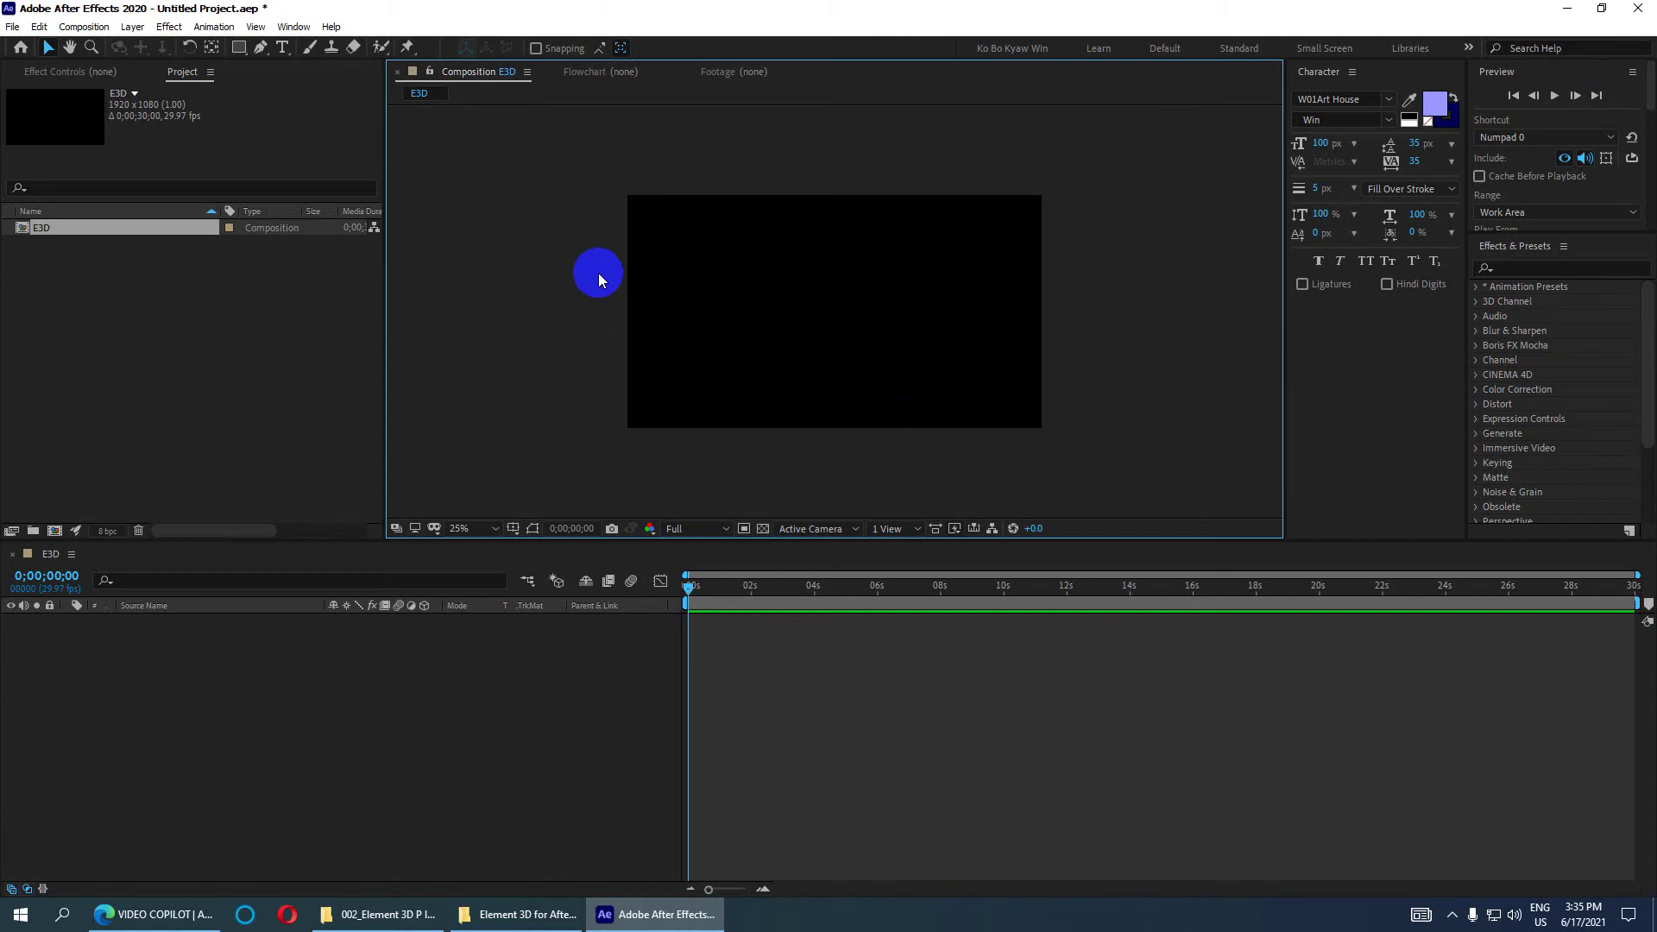
Create a 1920 x 1080 solid layer named Element 3D with the tan color A89677 sampled from the composition's label swatch
{"action": "right_click", "coordinate": [206, 685]}
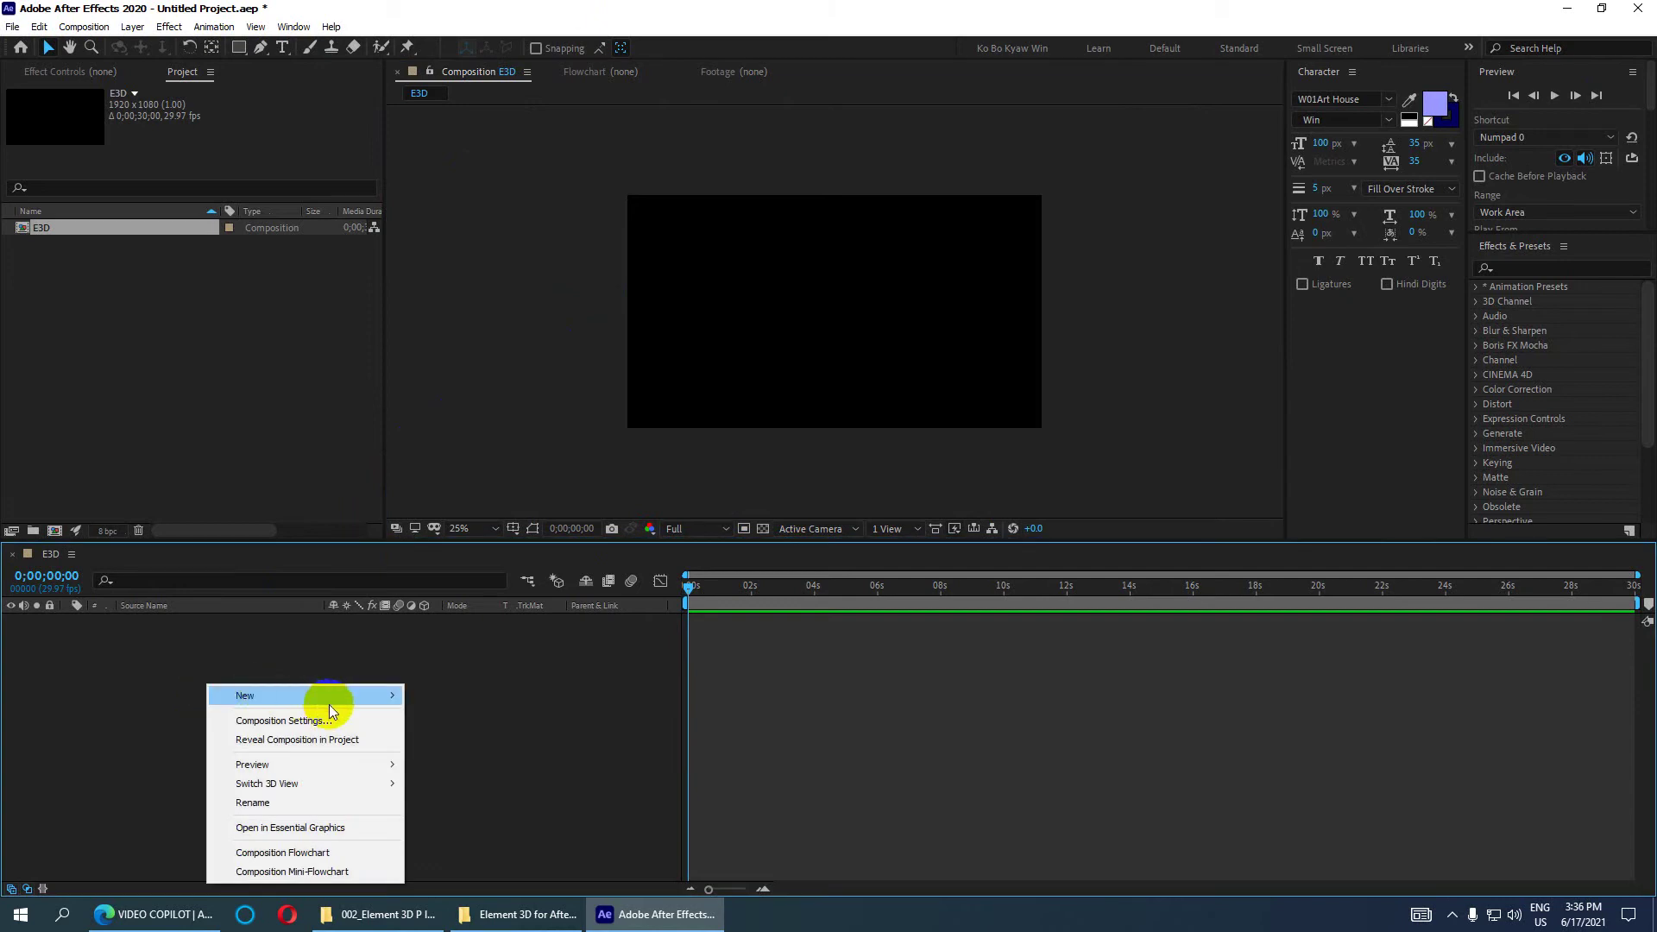
{"action": "mouse_move", "coordinate": [380, 695]}
{"action": "left_click", "coordinate": [442, 739]}
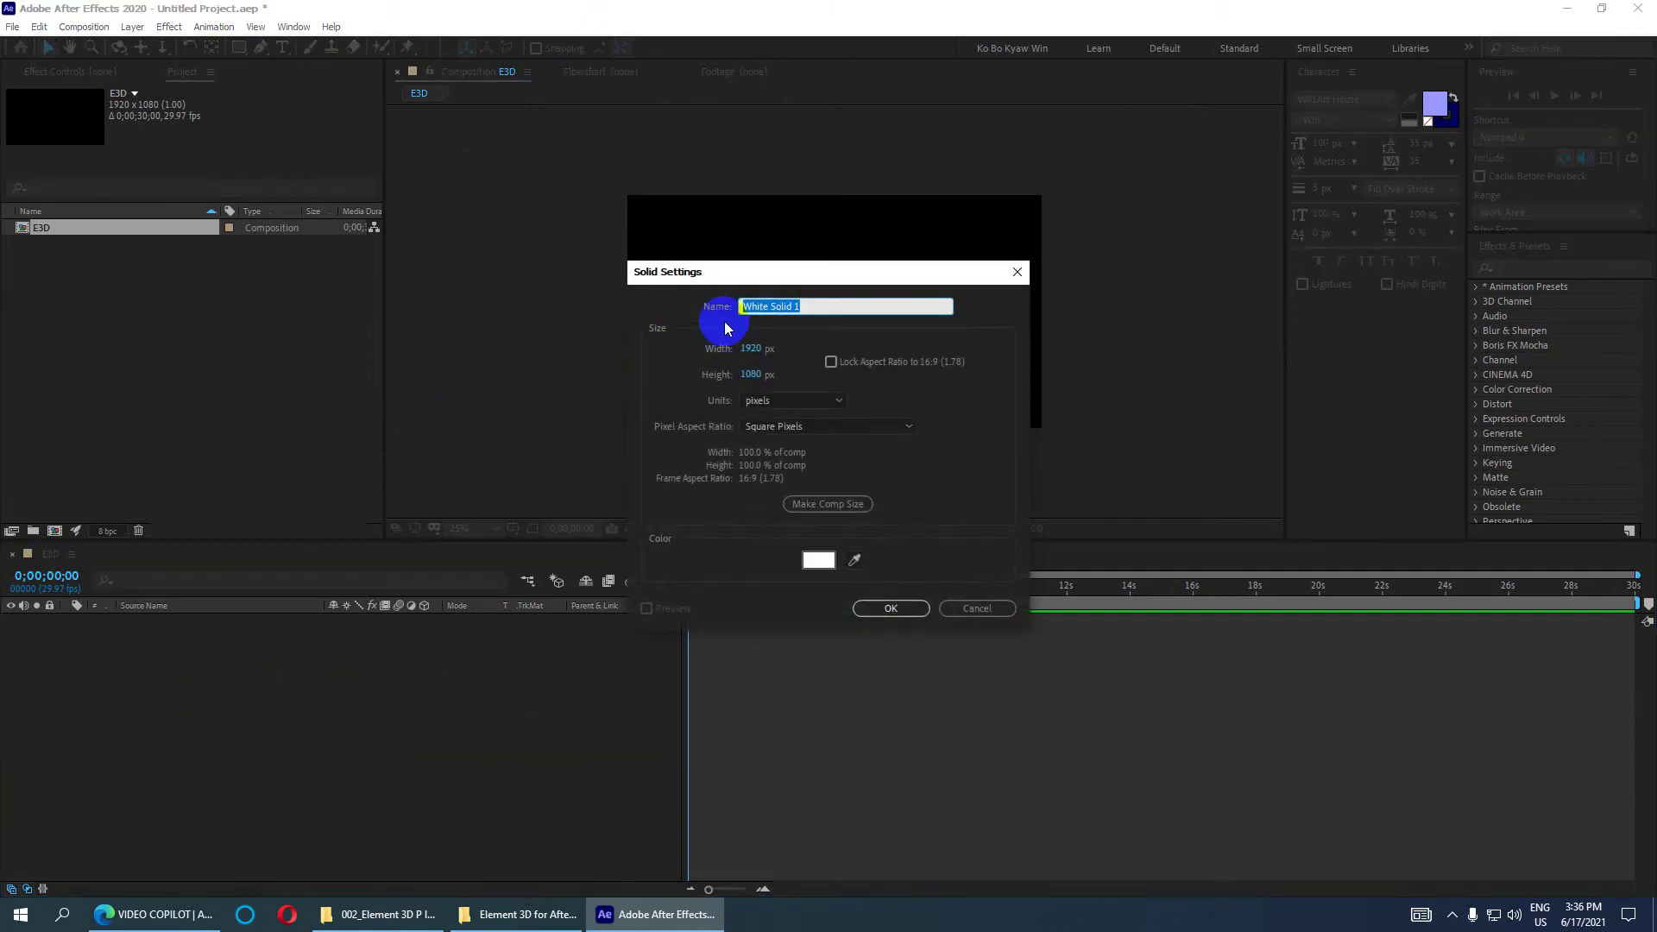
{"action": "type", "text": "Element 3D"}
{"action": "left_click", "coordinate": [822, 562]}
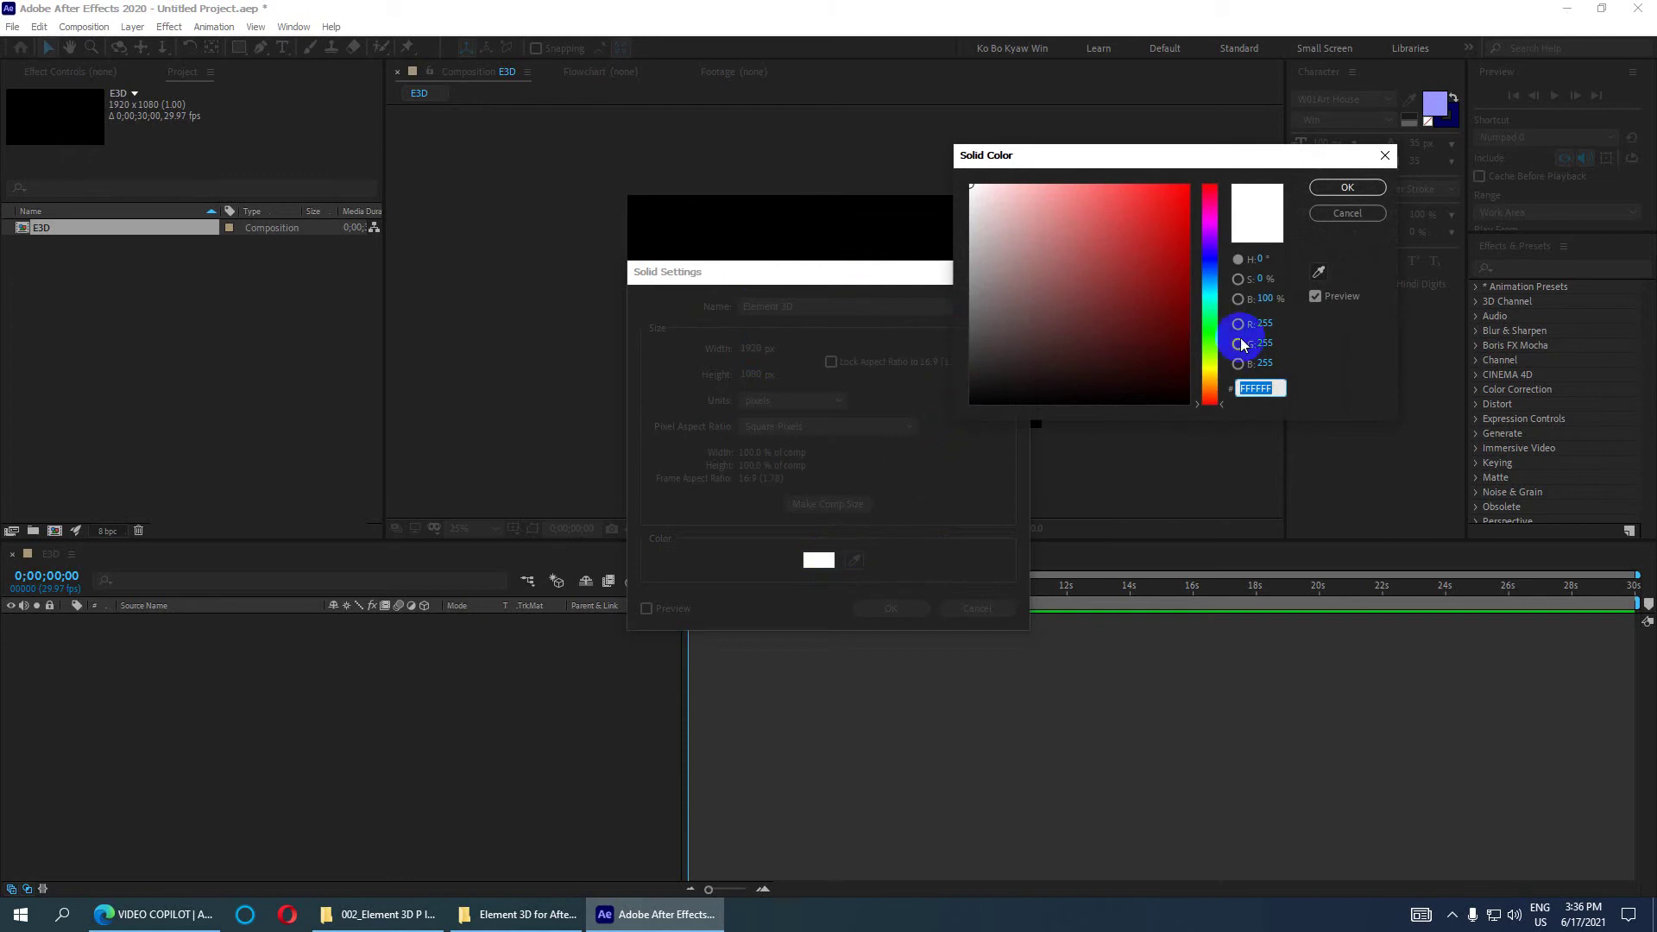
{"action": "left_click", "coordinate": [1317, 272]}
{"action": "left_click", "coordinate": [166, 218]}
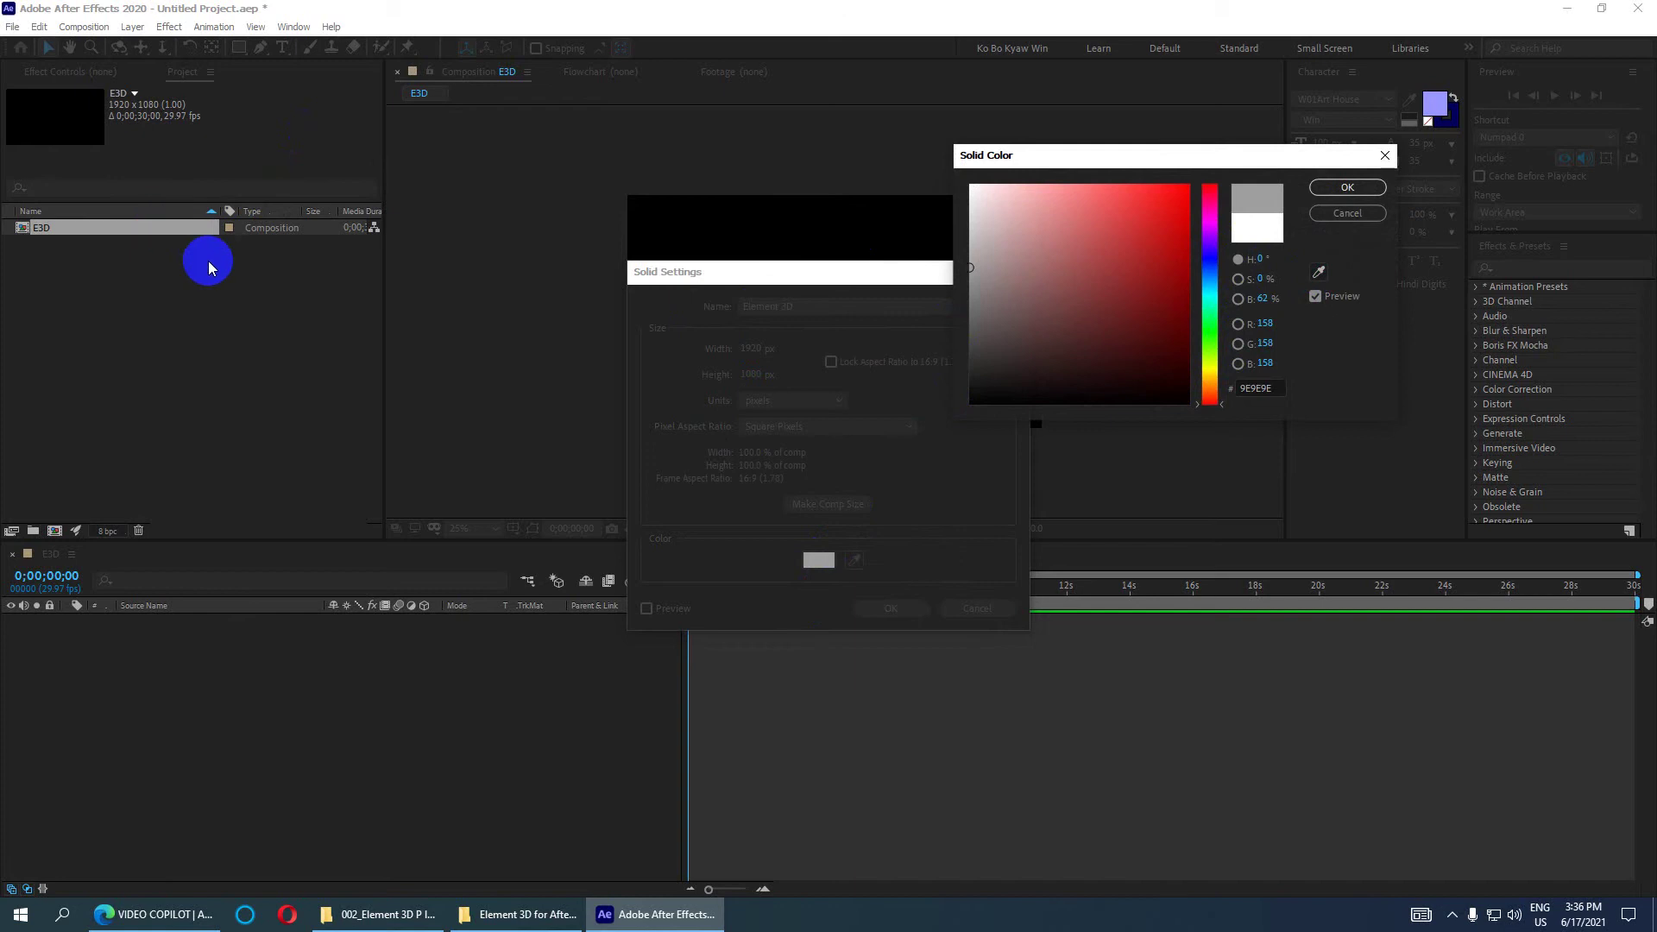
{"action": "right_click", "coordinate": [414, 76]}
{"action": "left_click", "coordinate": [1318, 273]}
{"action": "left_click", "coordinate": [414, 69]}
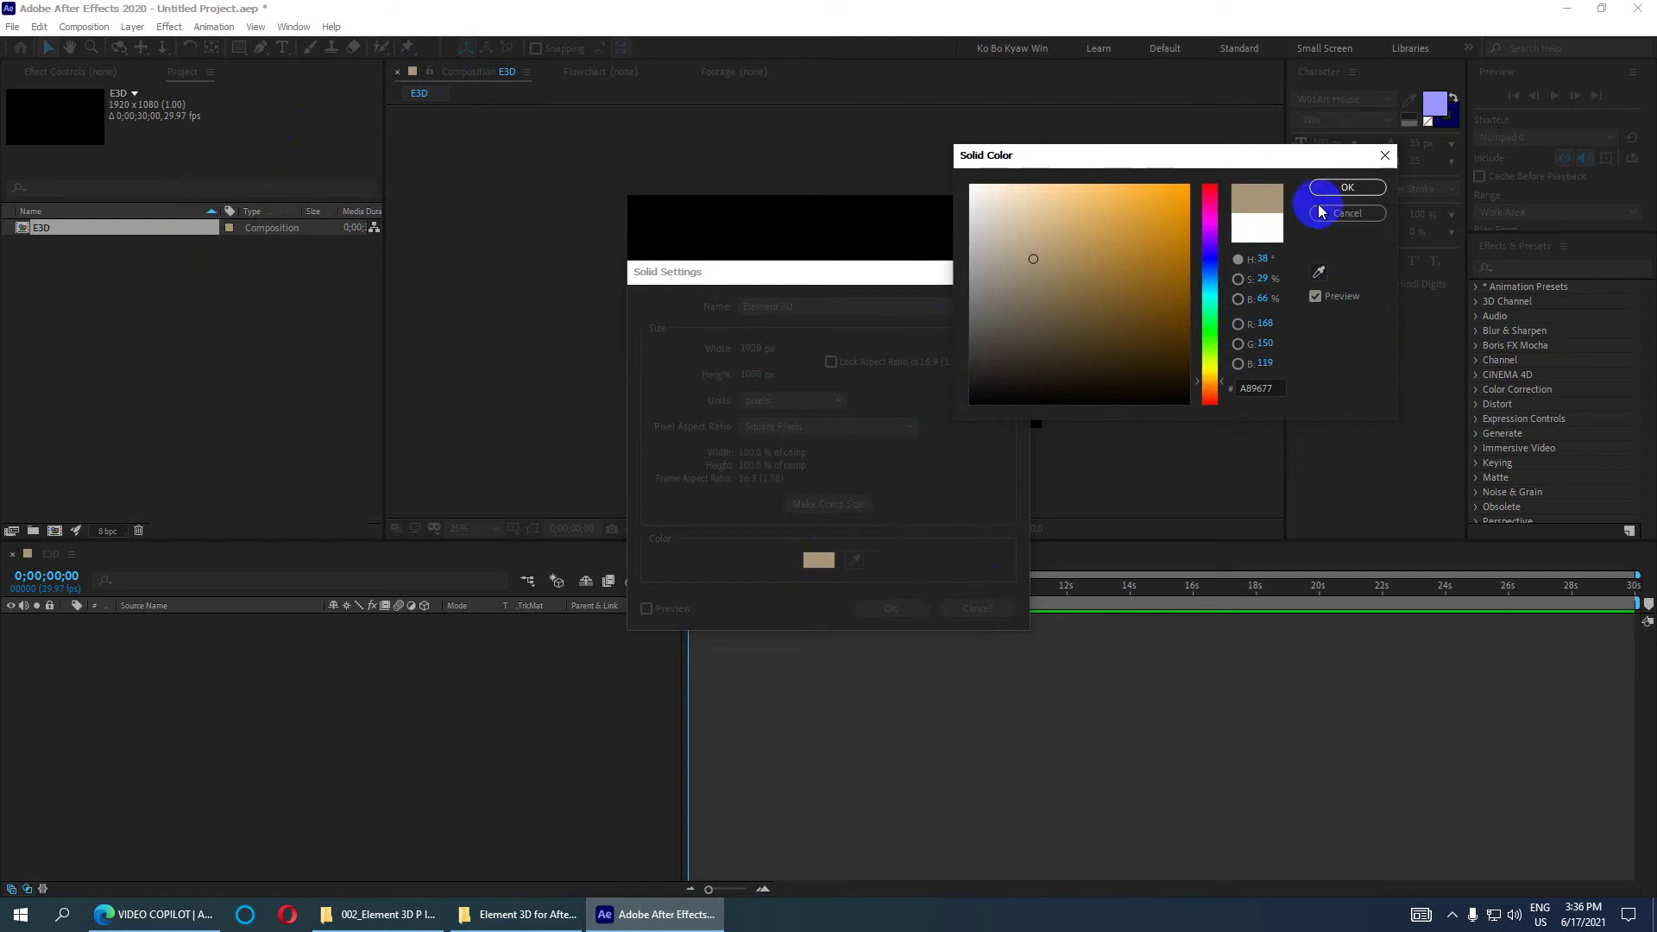
{"action": "left_click", "coordinate": [1342, 189]}
{"action": "left_click", "coordinate": [894, 607]}
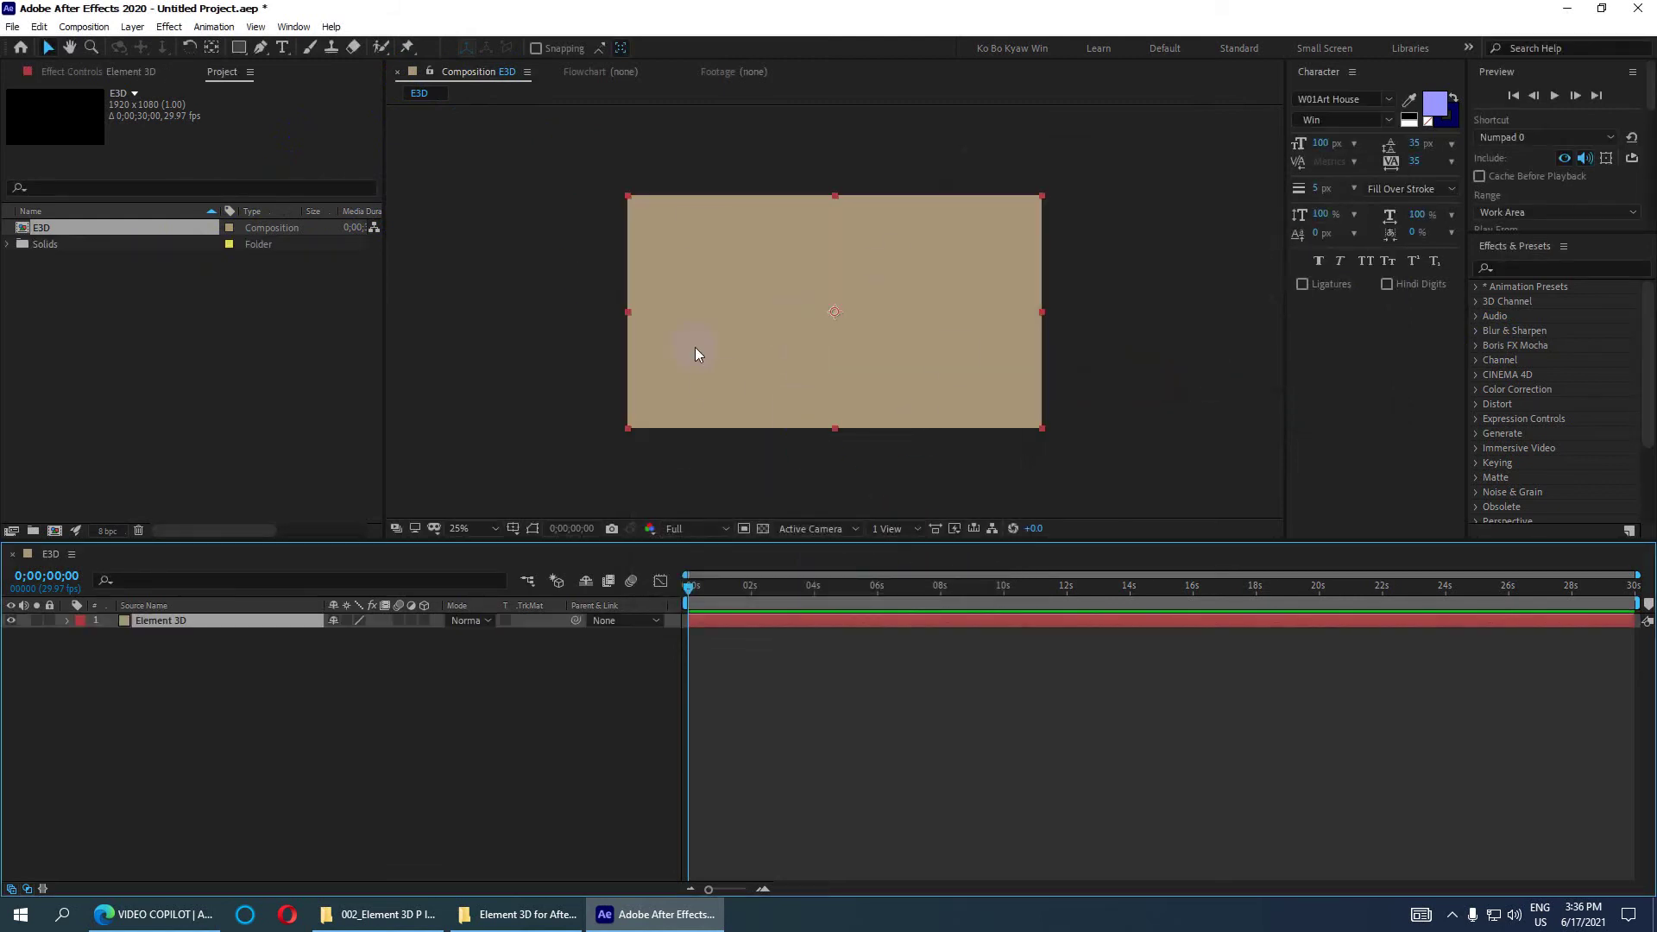
Enlarge the composition viewer by shrinking the timeline area, and set its magnification to Fit
{"action": "left_click", "coordinate": [698, 544]}
{"action": "left_click_drag", "start_coordinate": [699, 540], "coordinate": [690, 657]}
{"action": "left_click", "coordinate": [472, 645]}
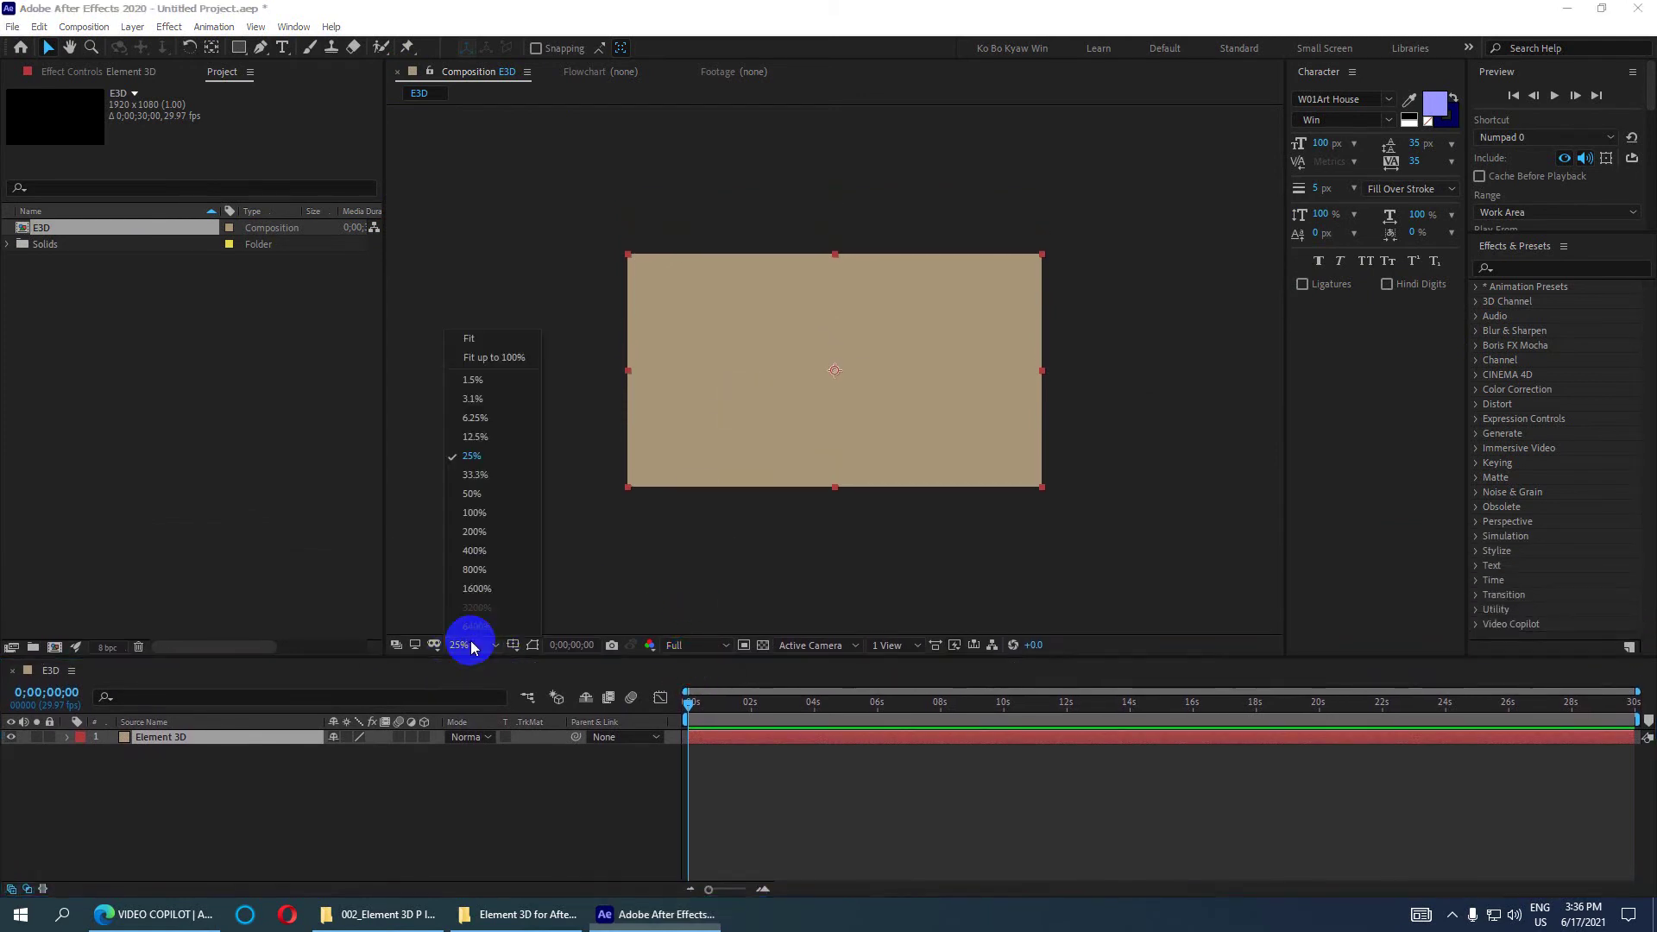
{"action": "left_click", "coordinate": [479, 340]}
Apply the Video Copilot Element effect to the Element 3D solid layer
{"action": "left_click", "coordinate": [186, 26]}
{"action": "mouse_move", "coordinate": [314, 528]}
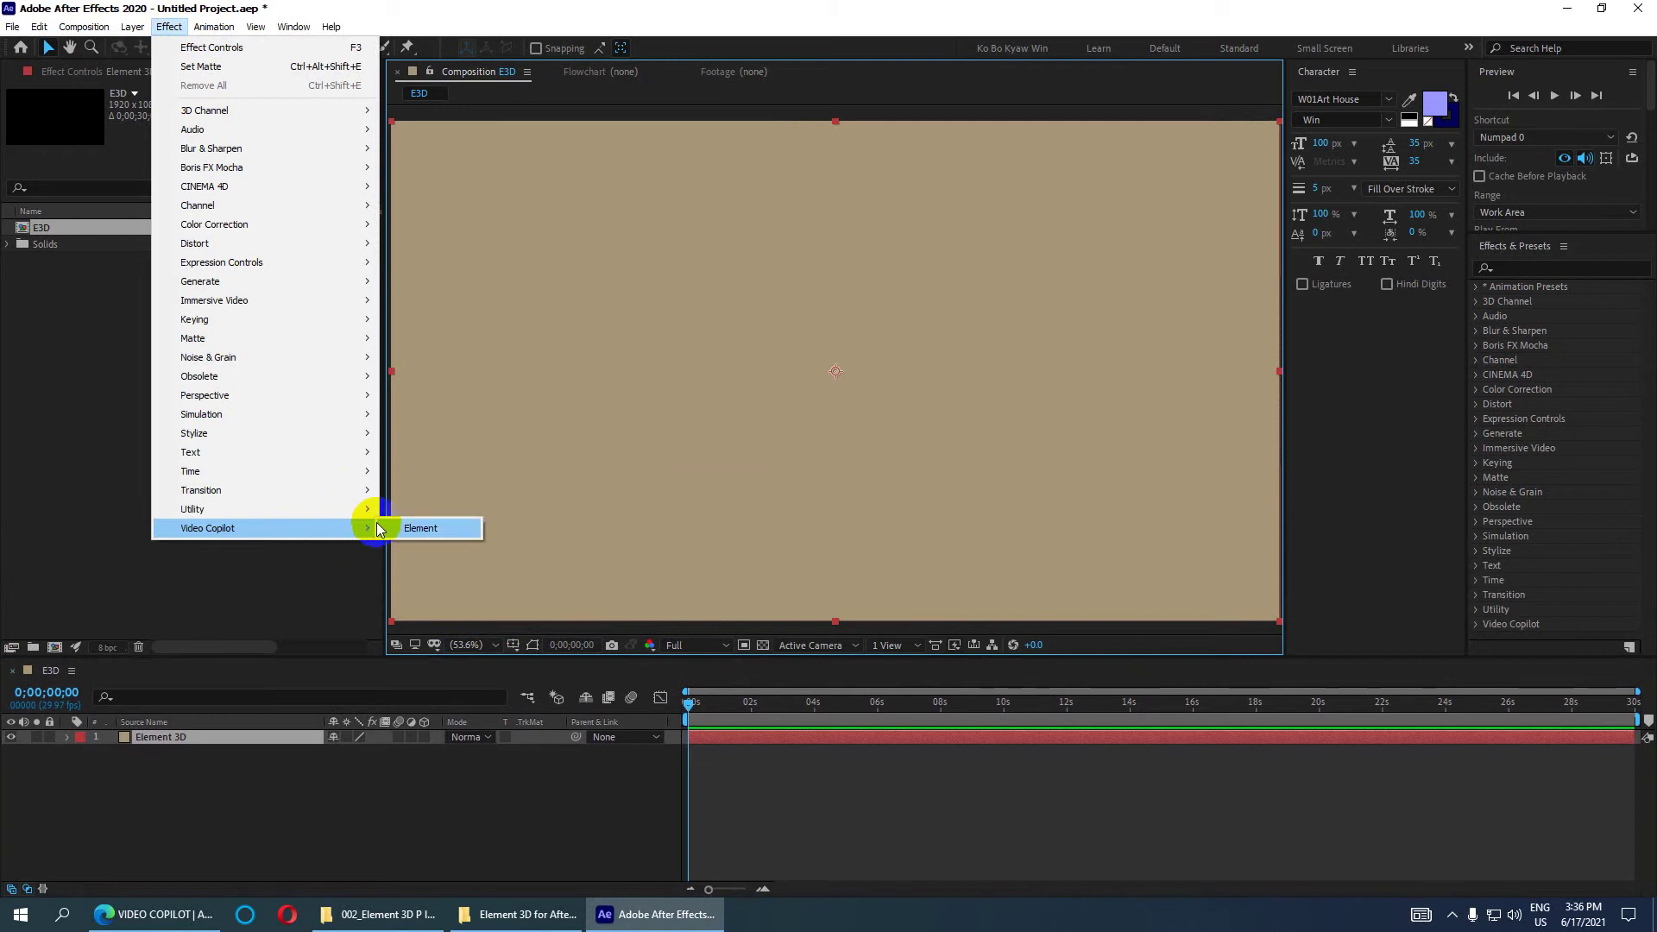
{"action": "left_click", "coordinate": [445, 528]}
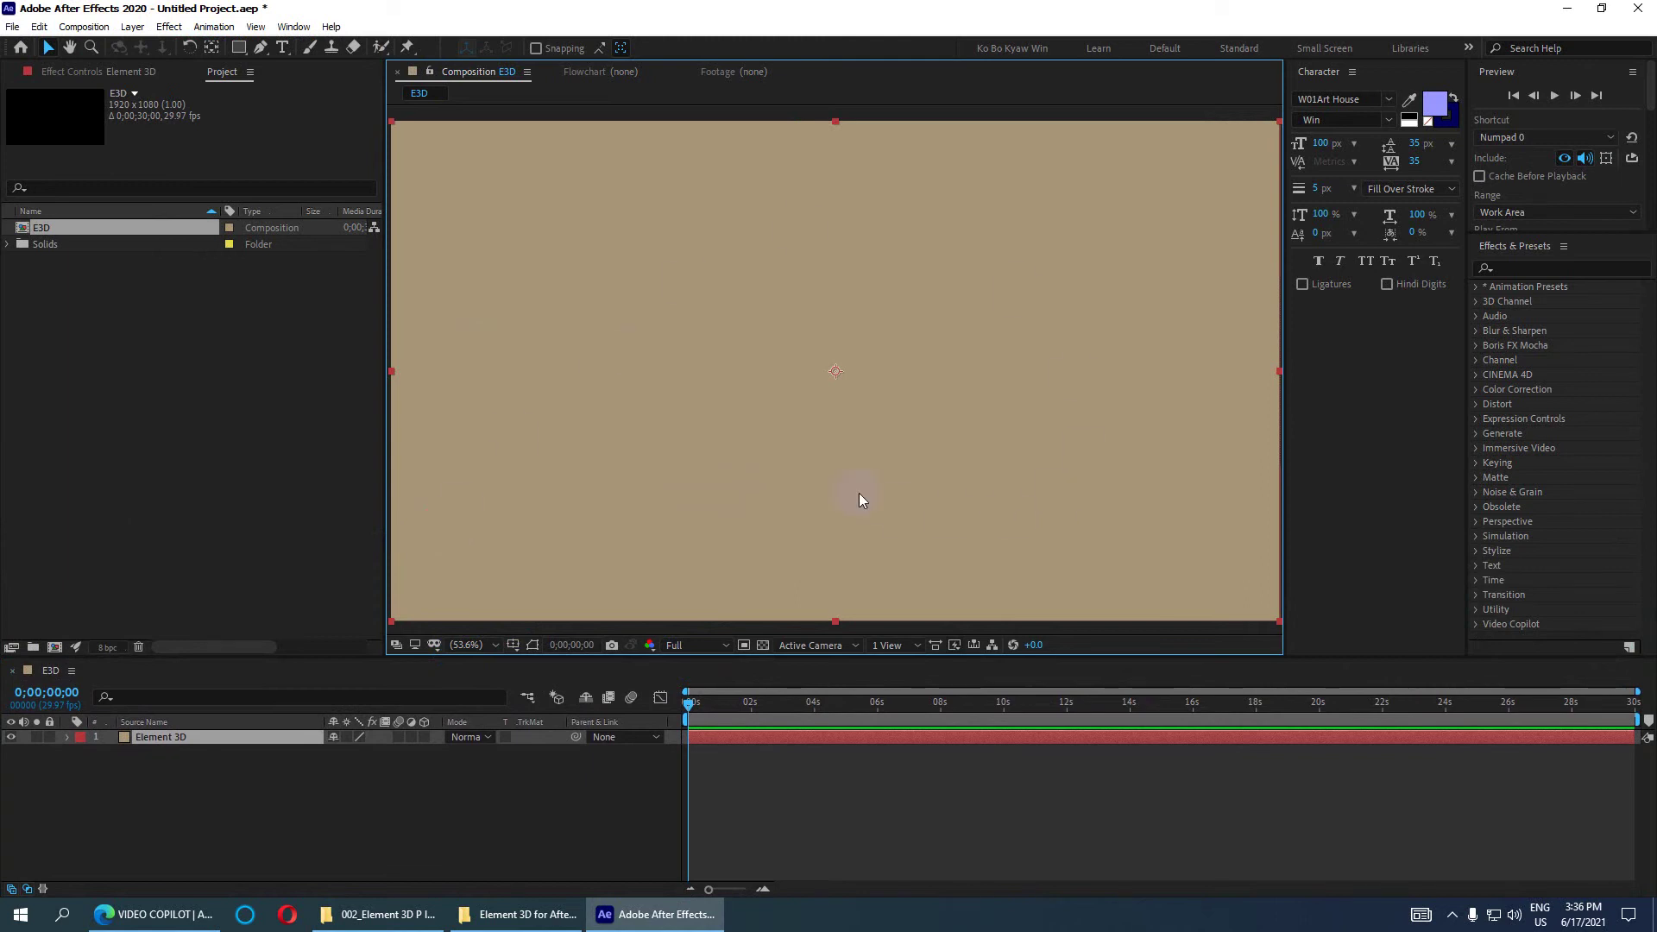
{"action": "left_click", "coordinate": [991, 362]}
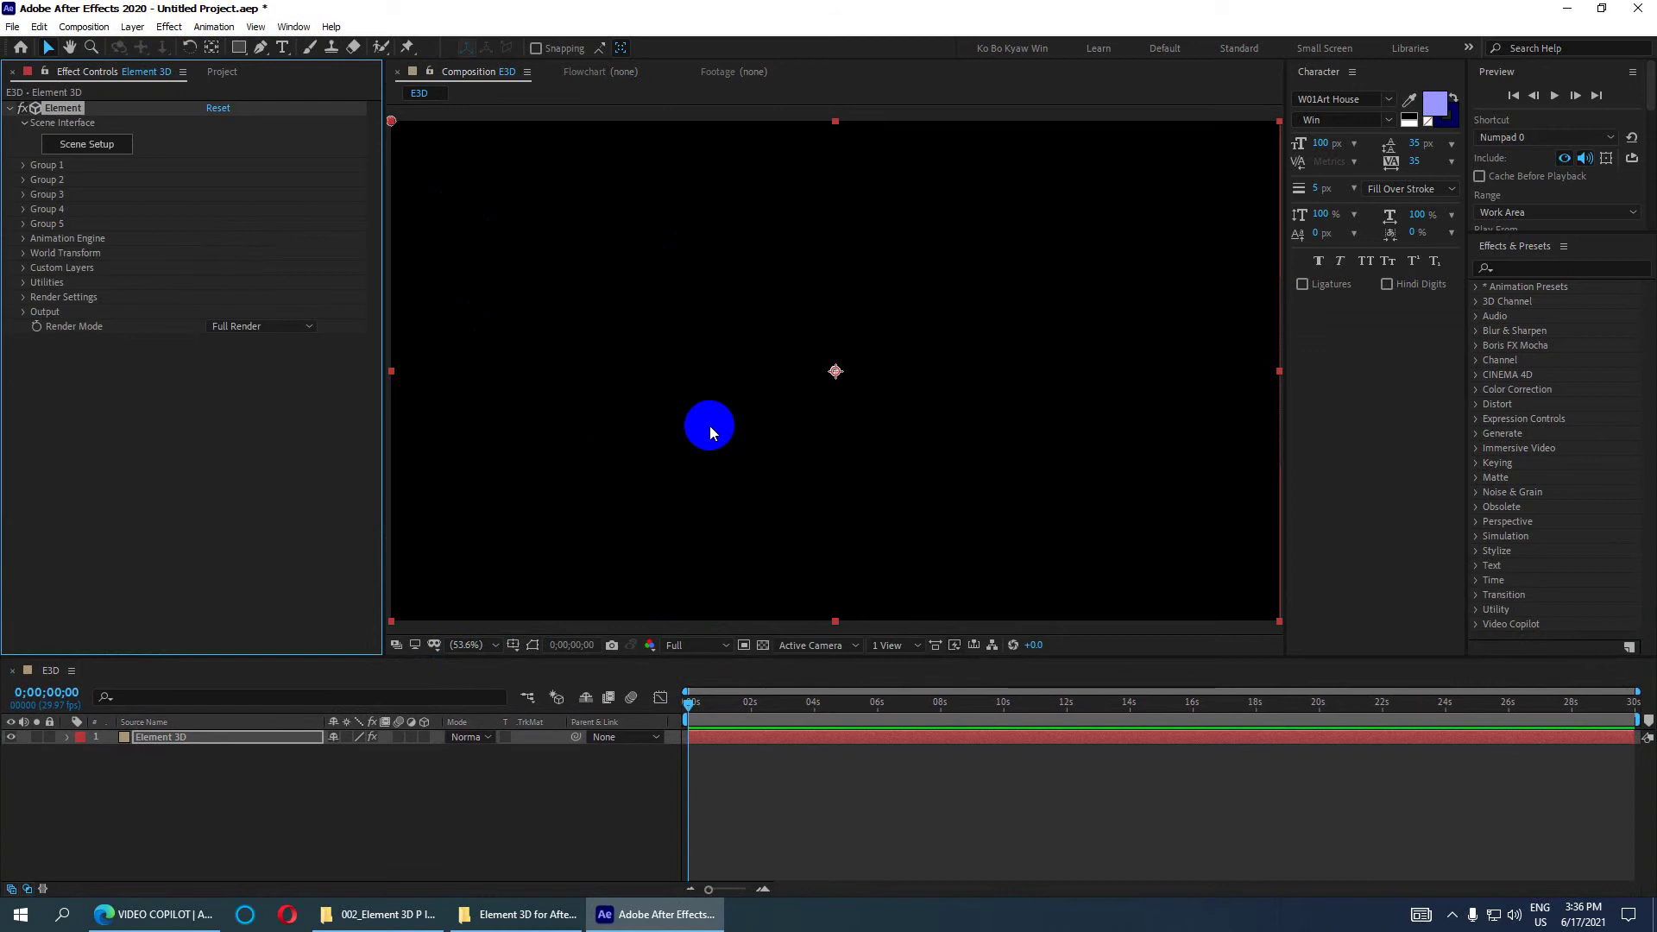
{"action": "scroll", "coordinate": [709, 426], "scroll_direction": "down", "scroll_amount": 2}
{"action": "scroll", "coordinate": [712, 418], "scroll_direction": "up", "scroll_amount": 2}
{"action": "scroll", "coordinate": [713, 416], "scroll_direction": "down", "scroll_amount": 4}
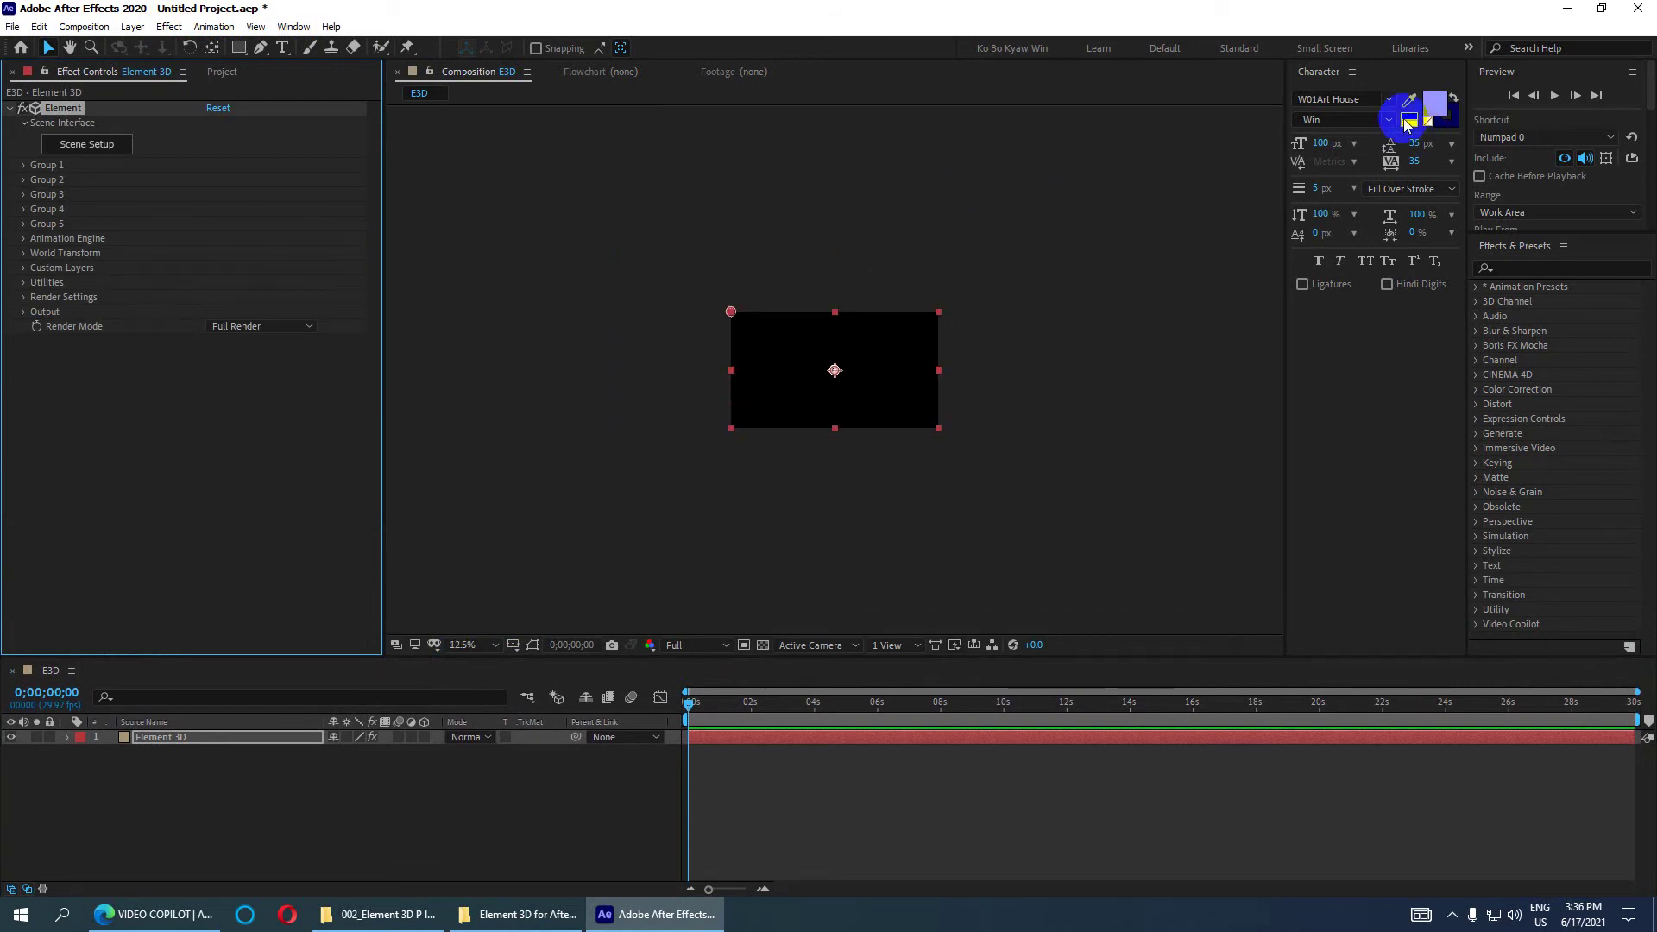
Switch to the Element 3D for After Effect folder to point out the Element.aex file, and return to After Effects
{"action": "left_click", "coordinate": [1566, 7]}
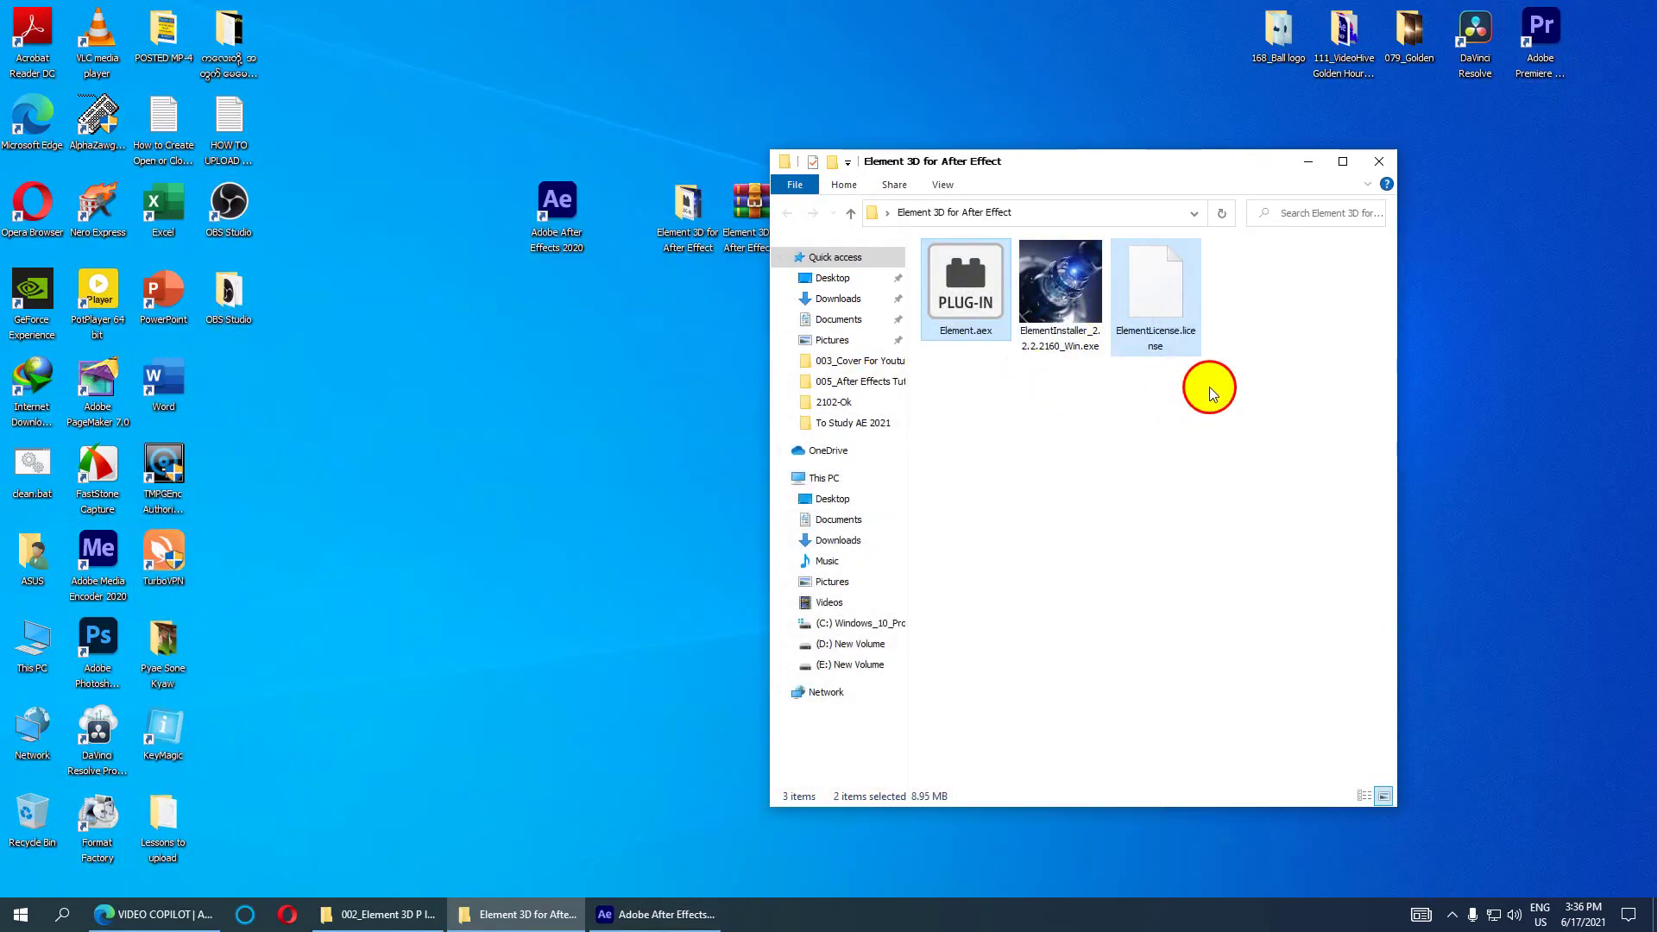
{"action": "left_click", "coordinate": [994, 313]}
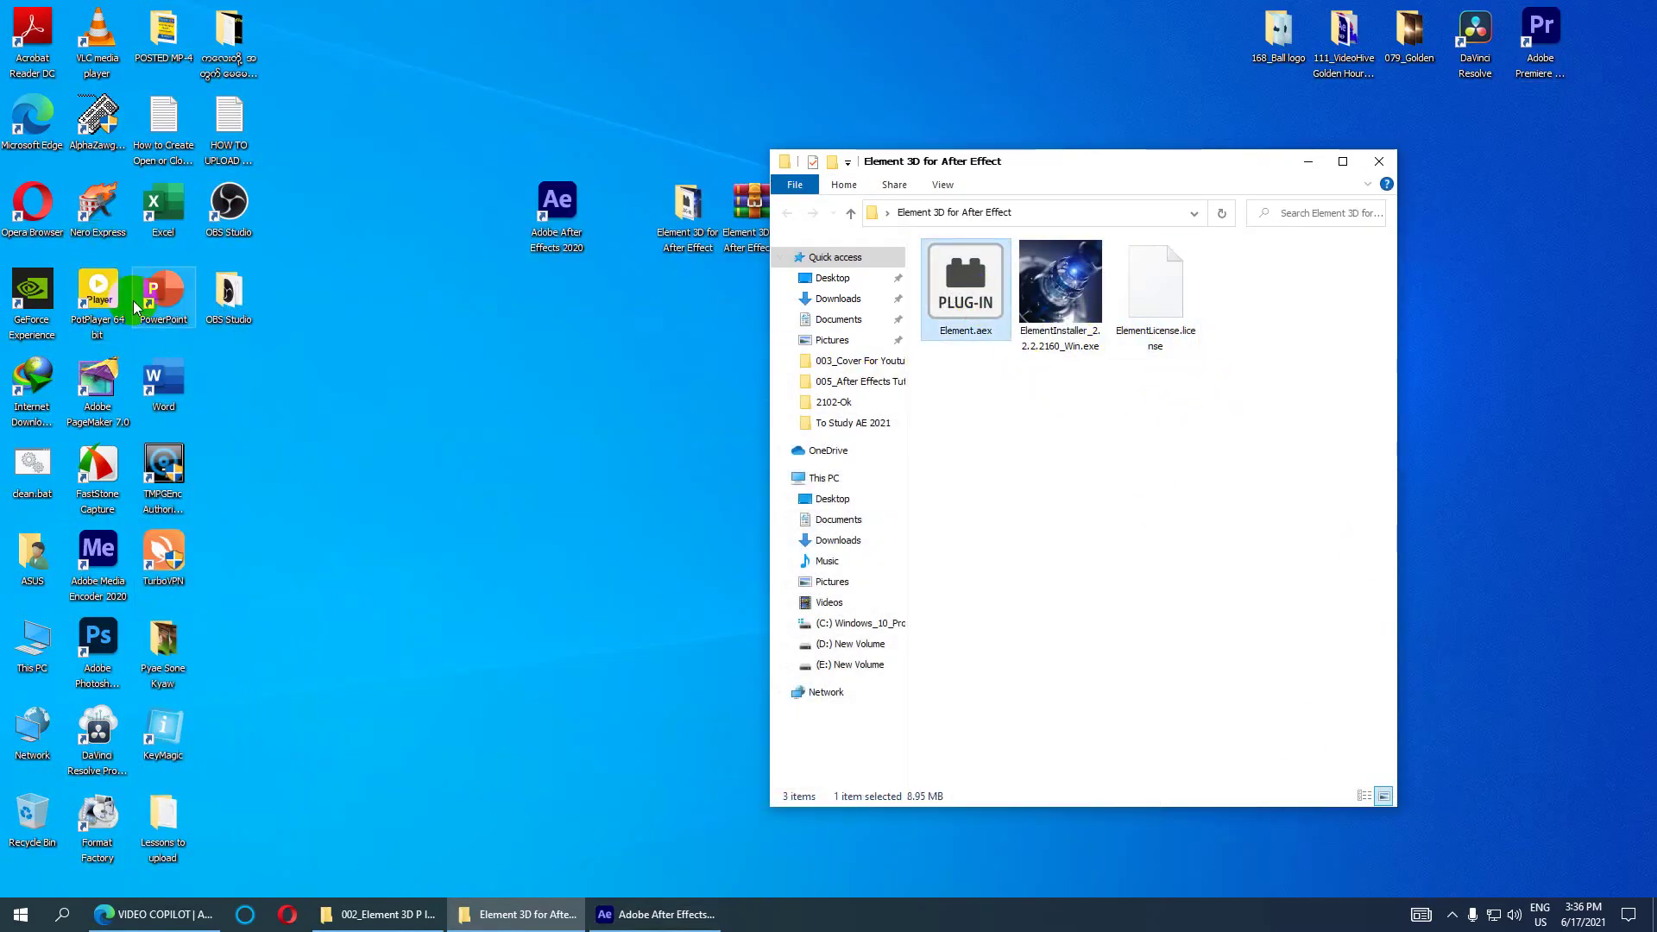
{"action": "left_click", "coordinate": [145, 922]}
{"action": "left_click", "coordinate": [144, 921]}
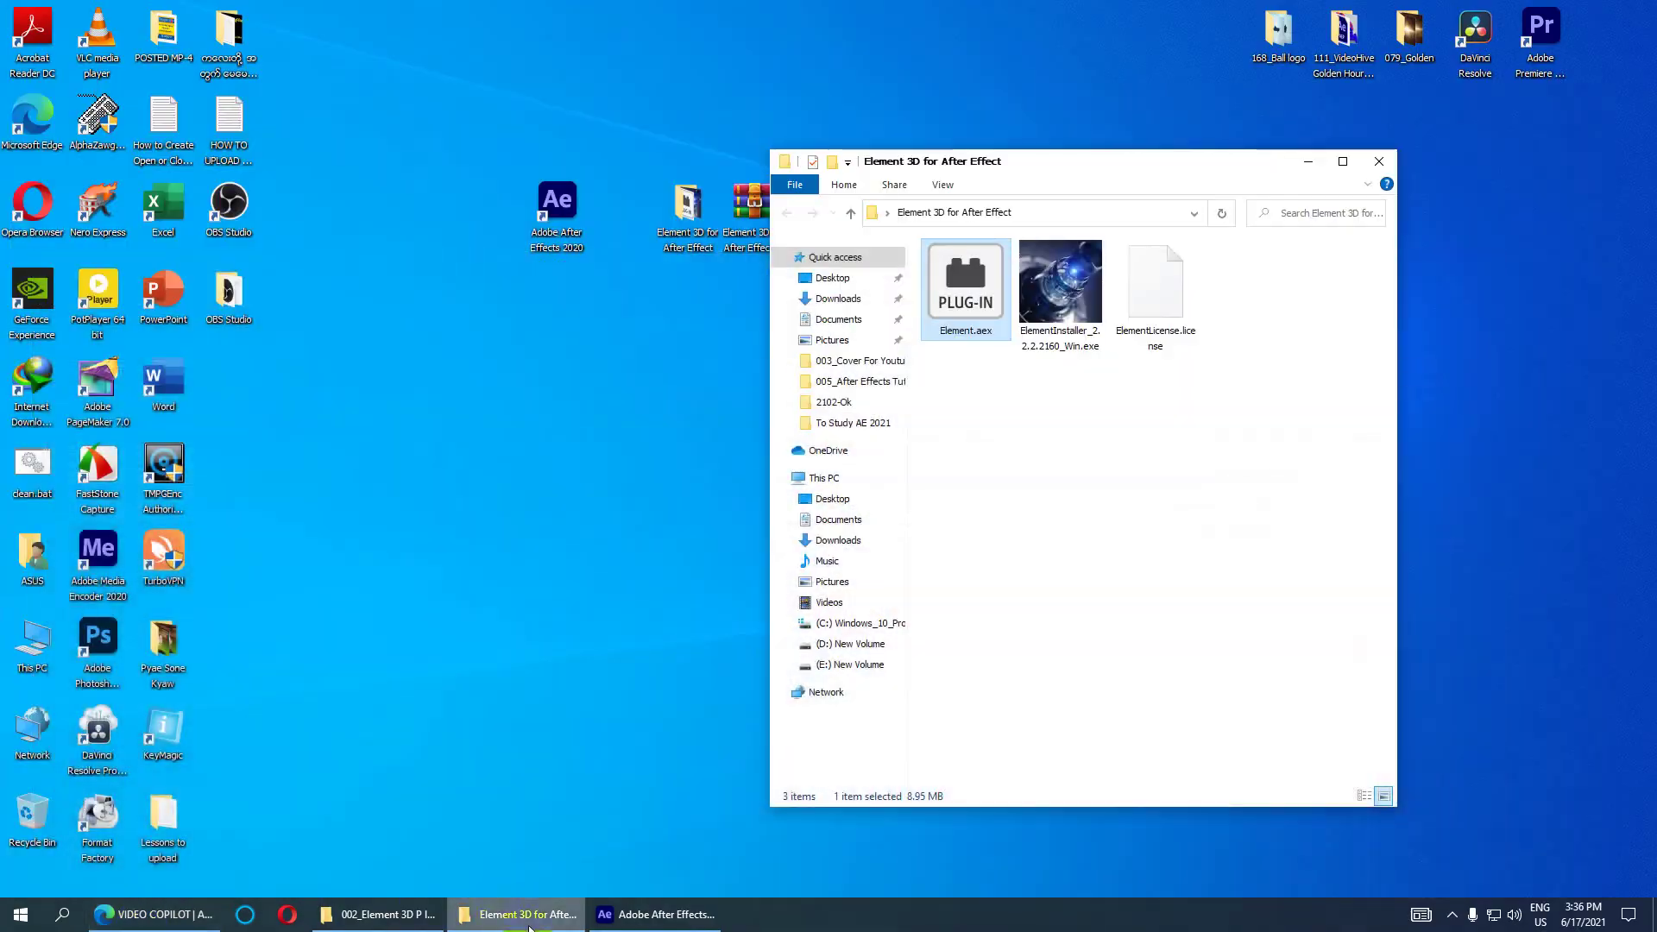
{"action": "left_click", "coordinate": [622, 921]}
{"action": "scroll", "coordinate": [815, 402], "scroll_direction": "up", "scroll_amount": 1}
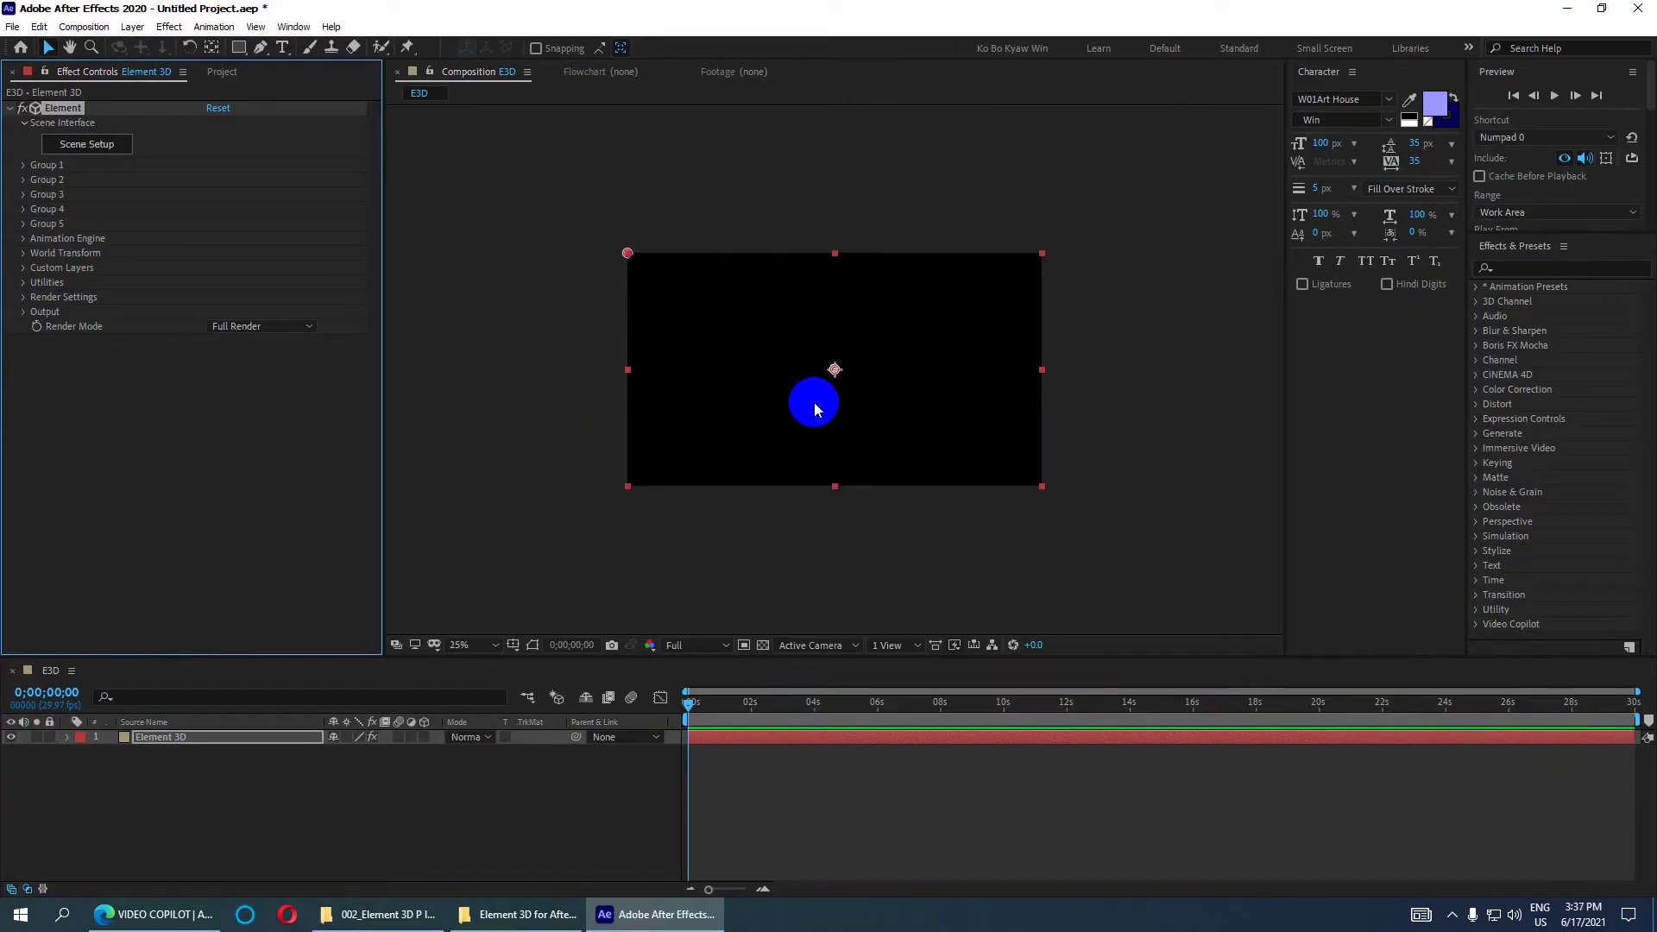
Open the Element effect's Scene Setup and add the helicopter(trupi) model from the Helicopter UH-60 Blackhawk folder
{"action": "left_click", "coordinate": [95, 145]}
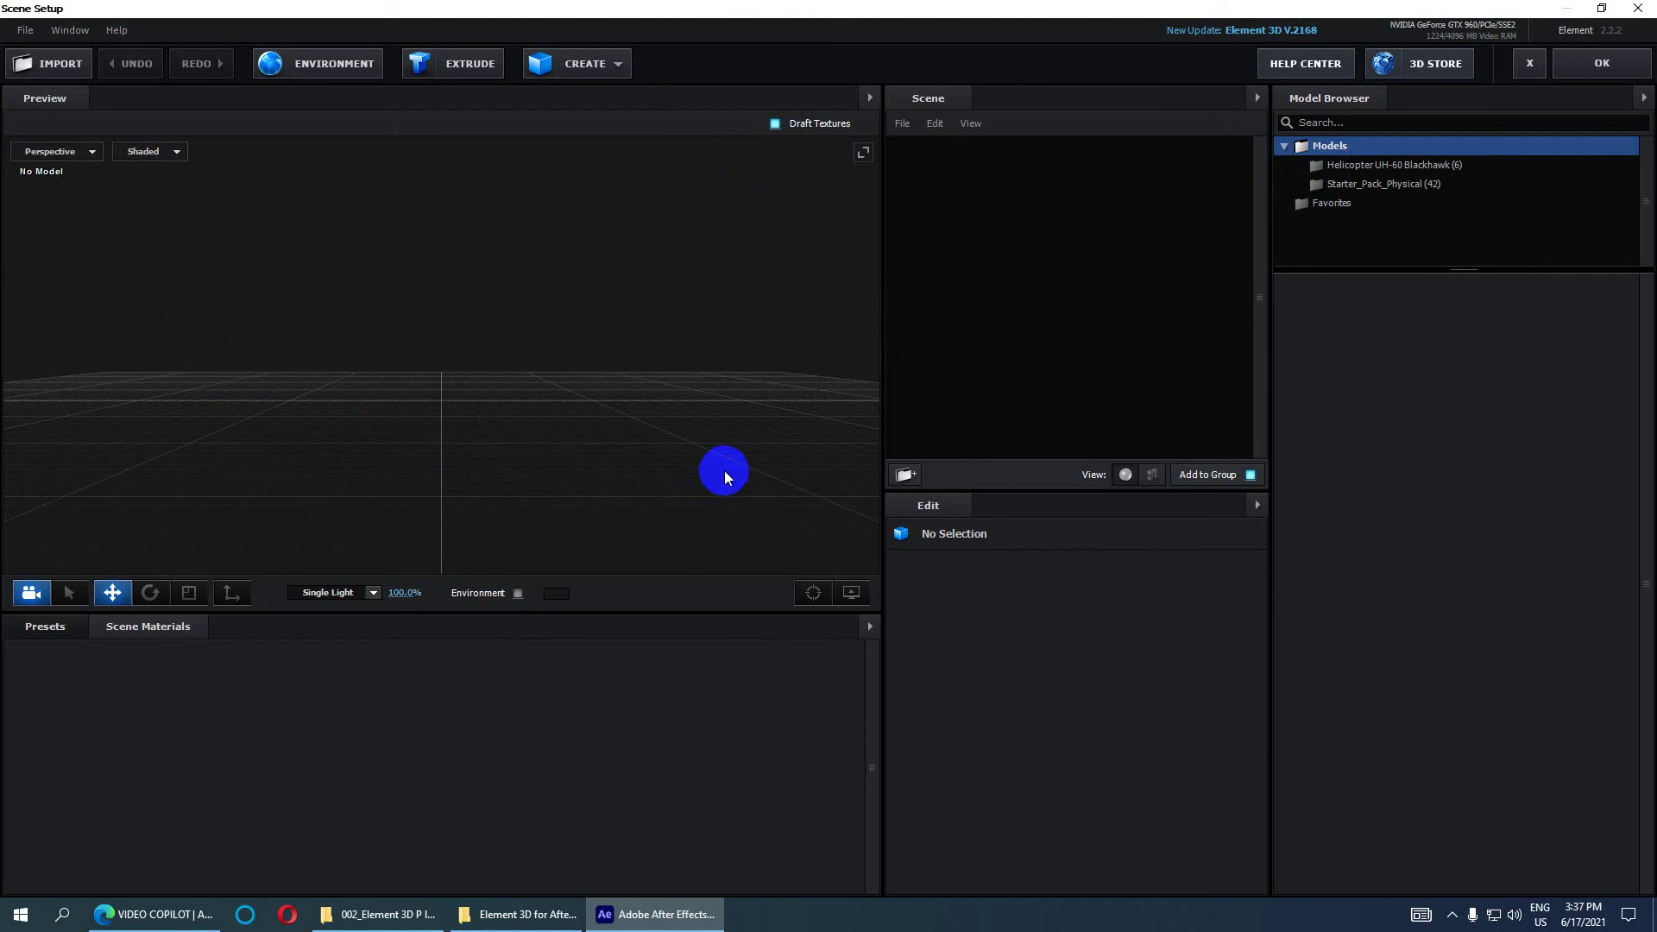
{"action": "left_click_drag", "start_coordinate": [880, 356], "coordinate": [756, 356]}
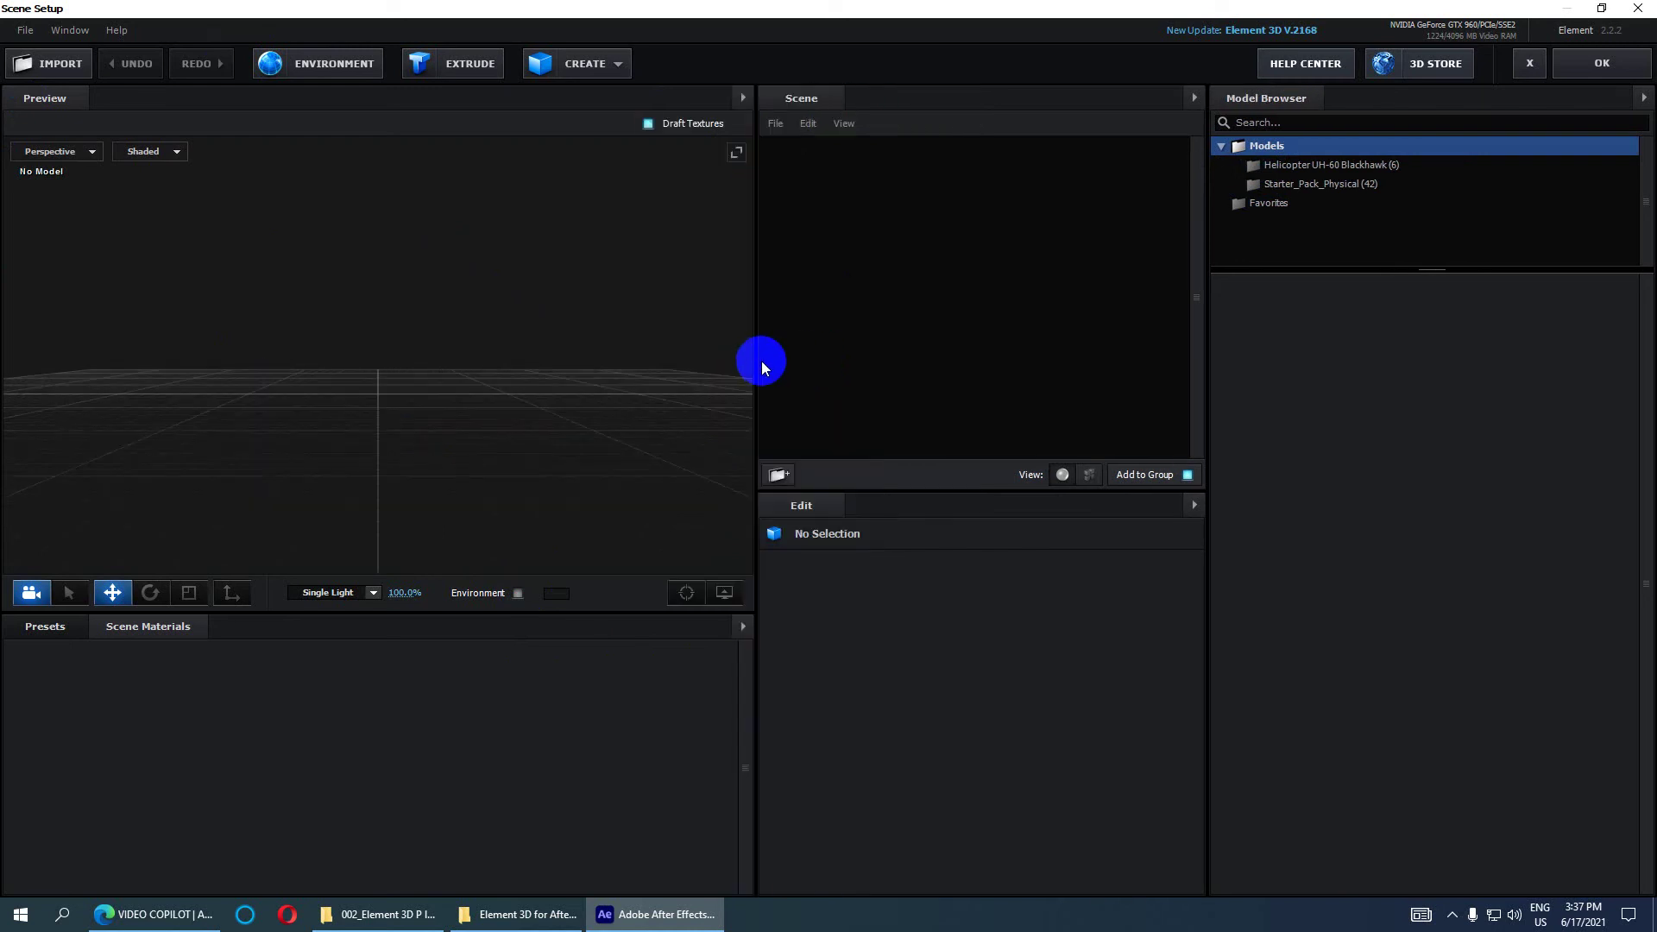
{"action": "left_click", "coordinate": [1362, 165]}
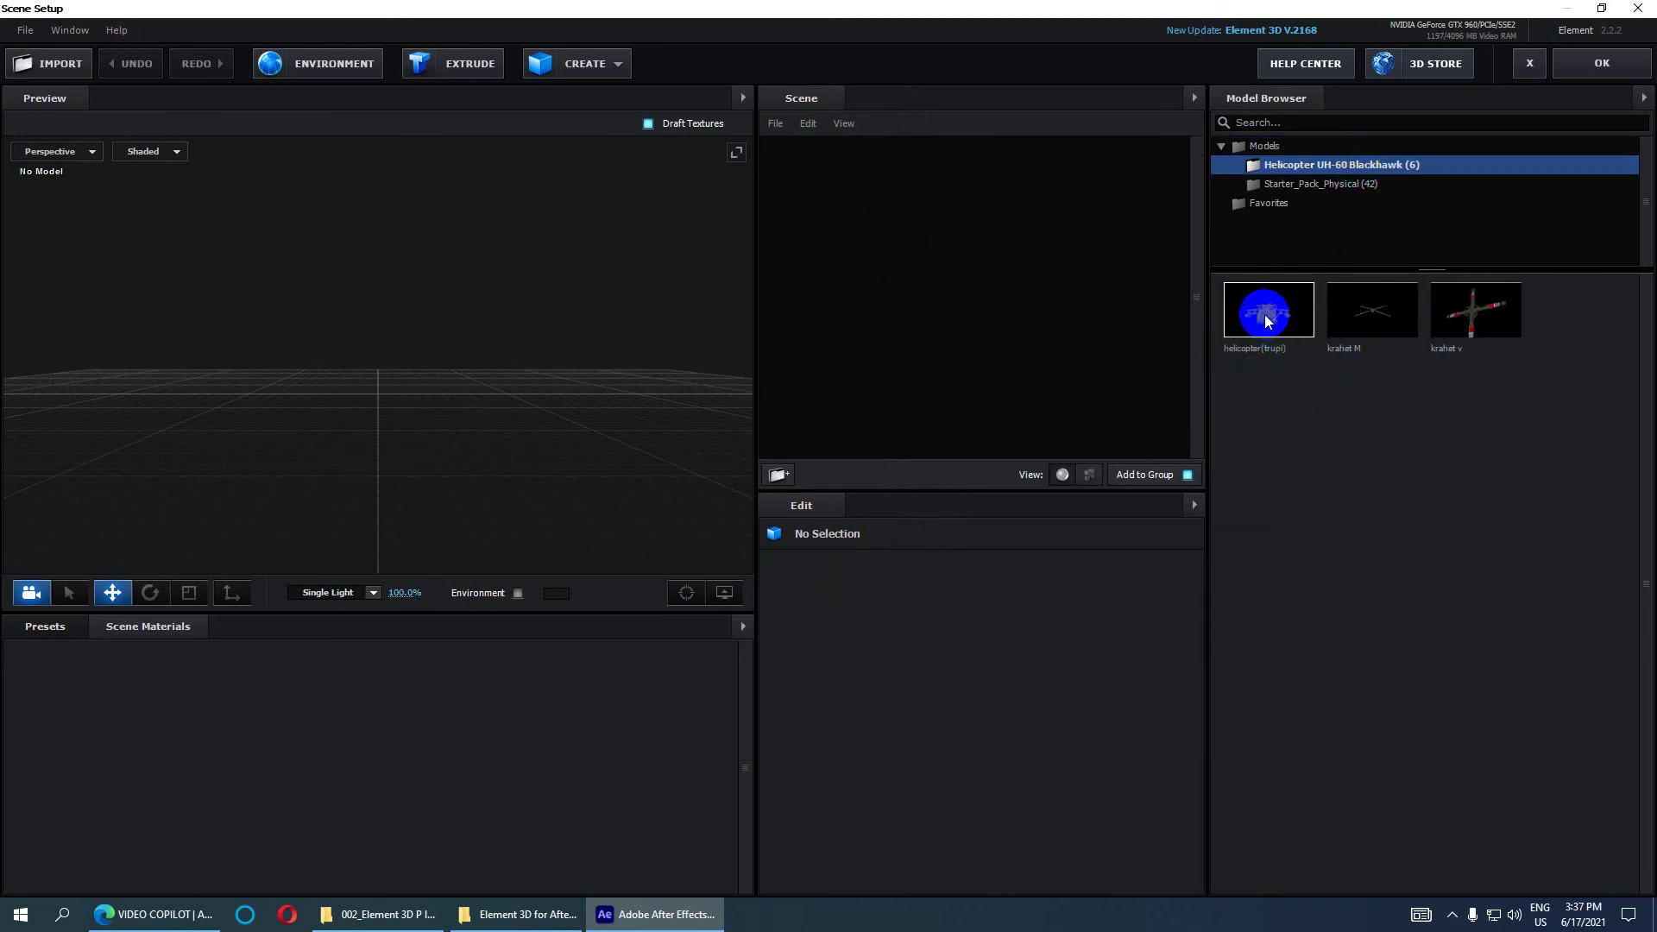
{"action": "scroll", "coordinate": [504, 427], "scroll_direction": "up", "scroll_amount": 6}
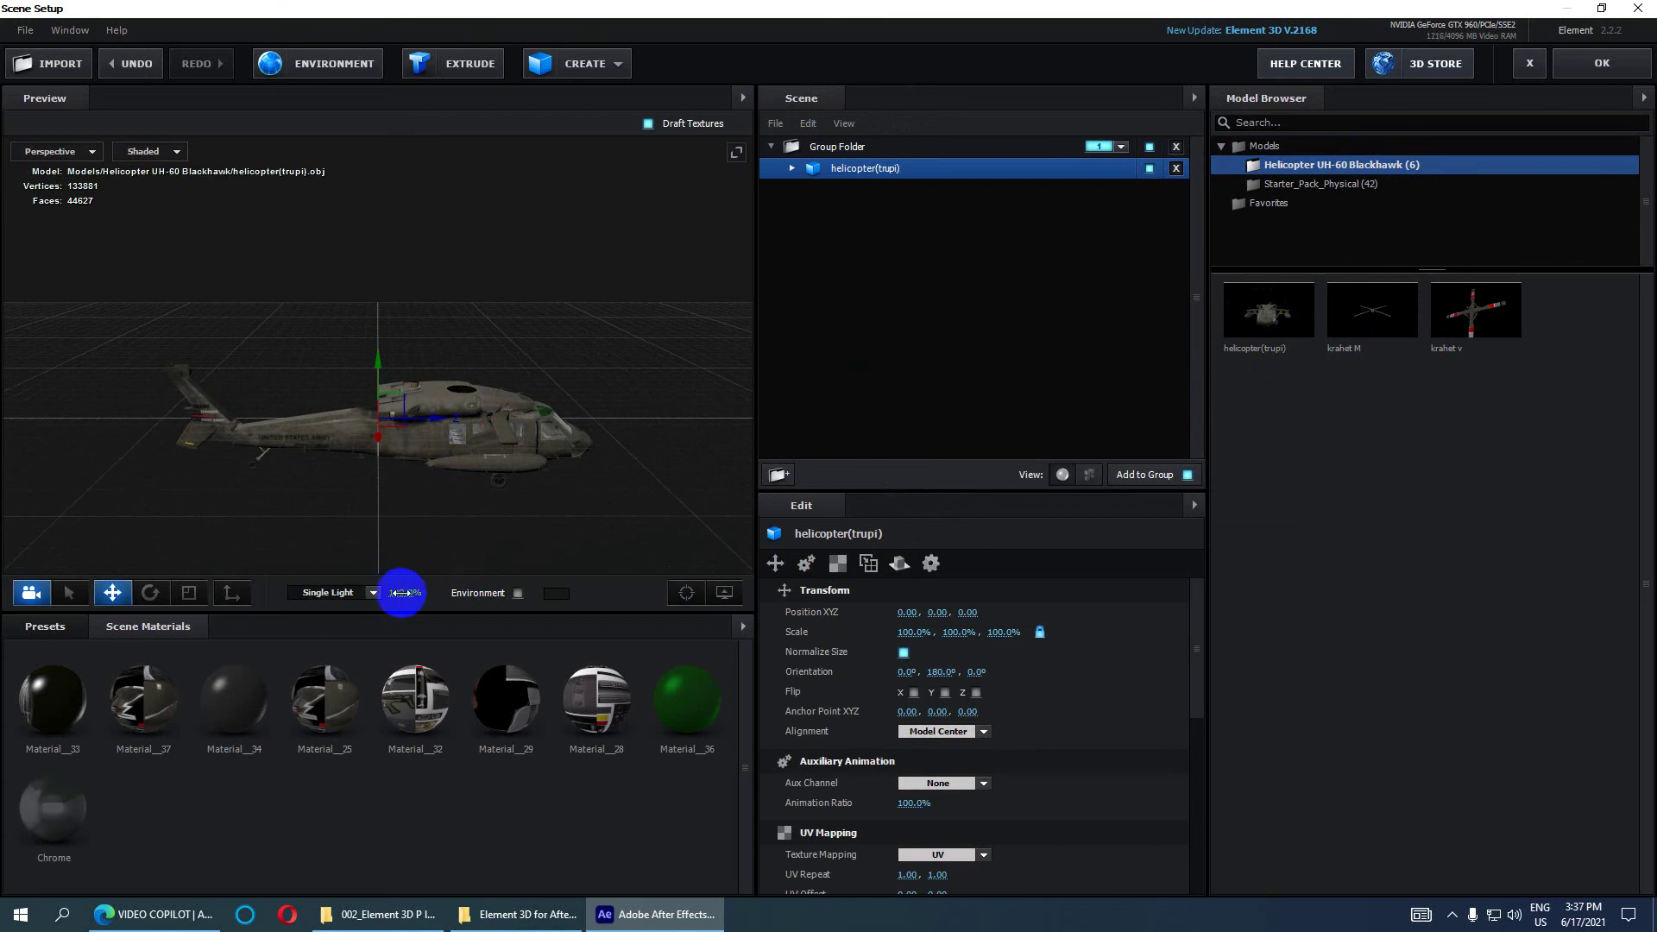
Set the preview's single light brightness to 423% and show the environment behind the helicopter
{"action": "left_click_drag", "start_coordinate": [401, 593], "coordinate": [574, 593]}
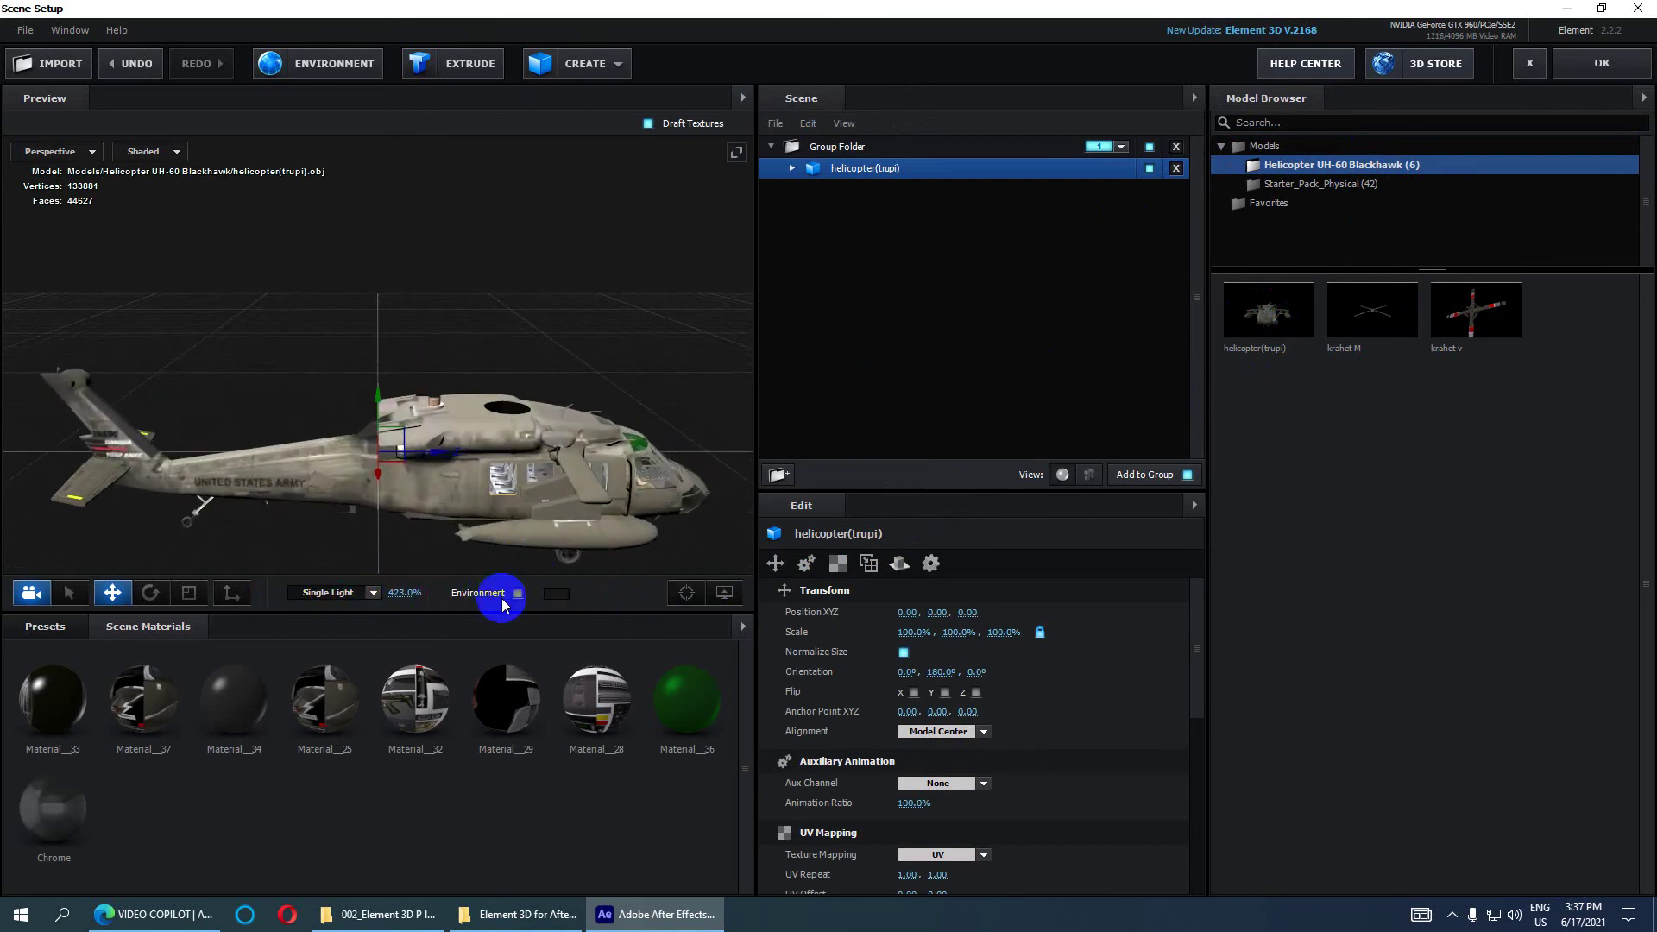
{"action": "left_click", "coordinate": [518, 593]}
{"action": "scroll", "coordinate": [547, 402], "scroll_direction": "down", "scroll_amount": 3}
{"action": "left_click_drag", "start_coordinate": [547, 407], "coordinate": [446, 464]}
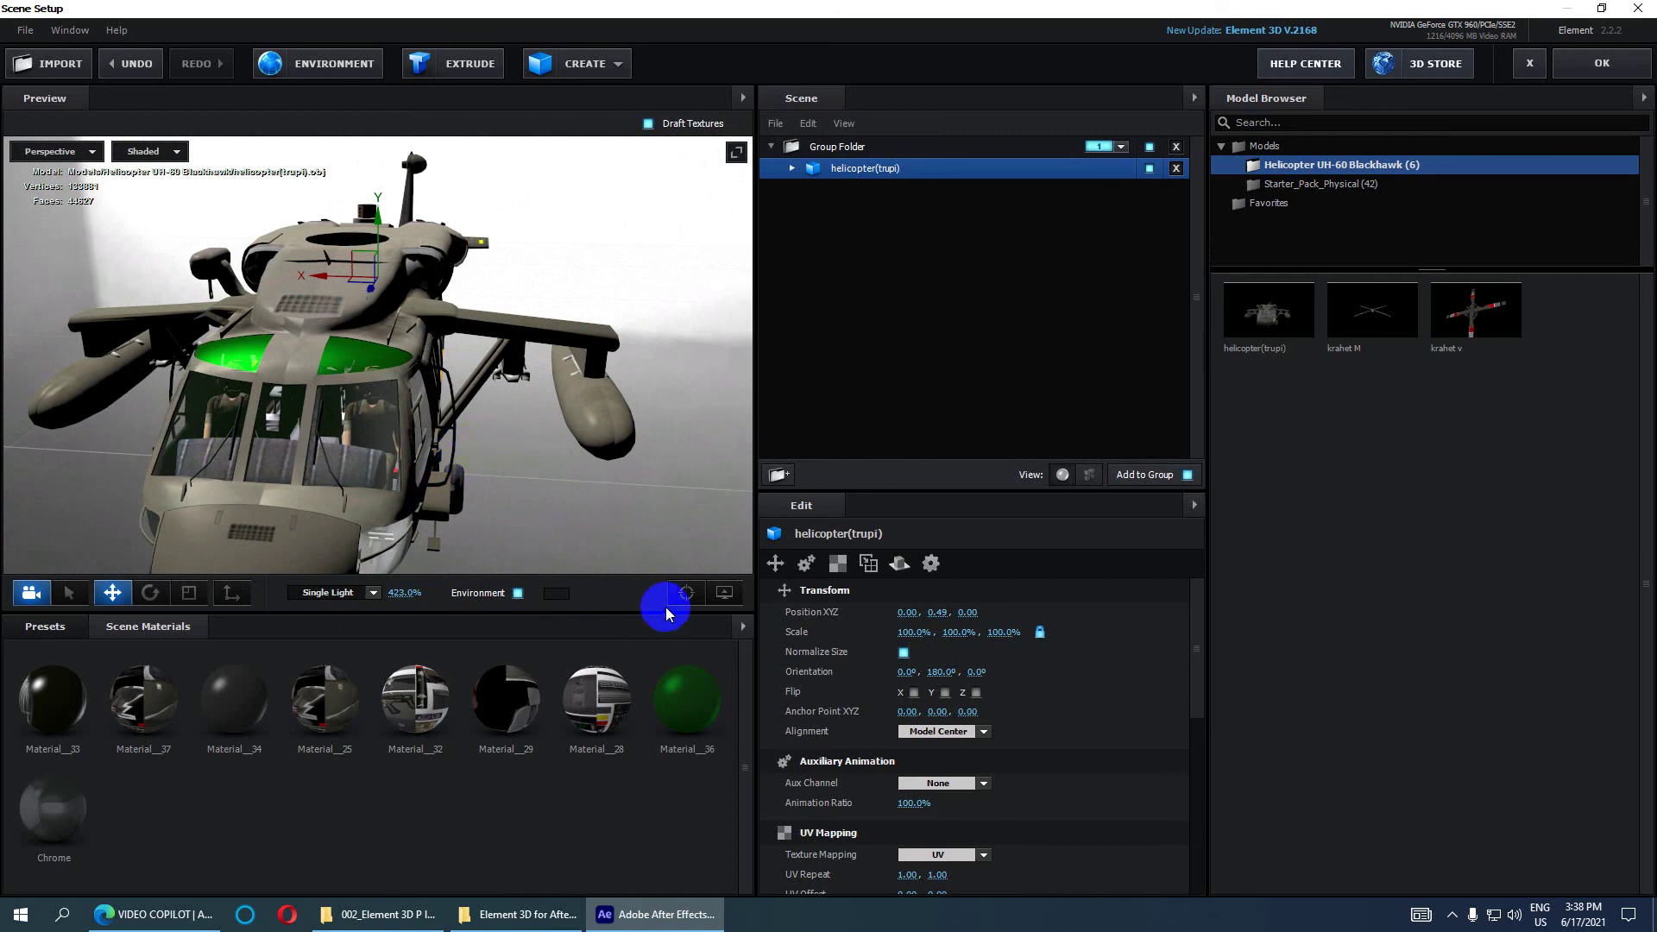
Set the color swatch beside the Environment option to red and the light brightness to 373% in a widened preview
{"action": "left_click_drag", "start_coordinate": [758, 567], "coordinate": [1064, 556]}
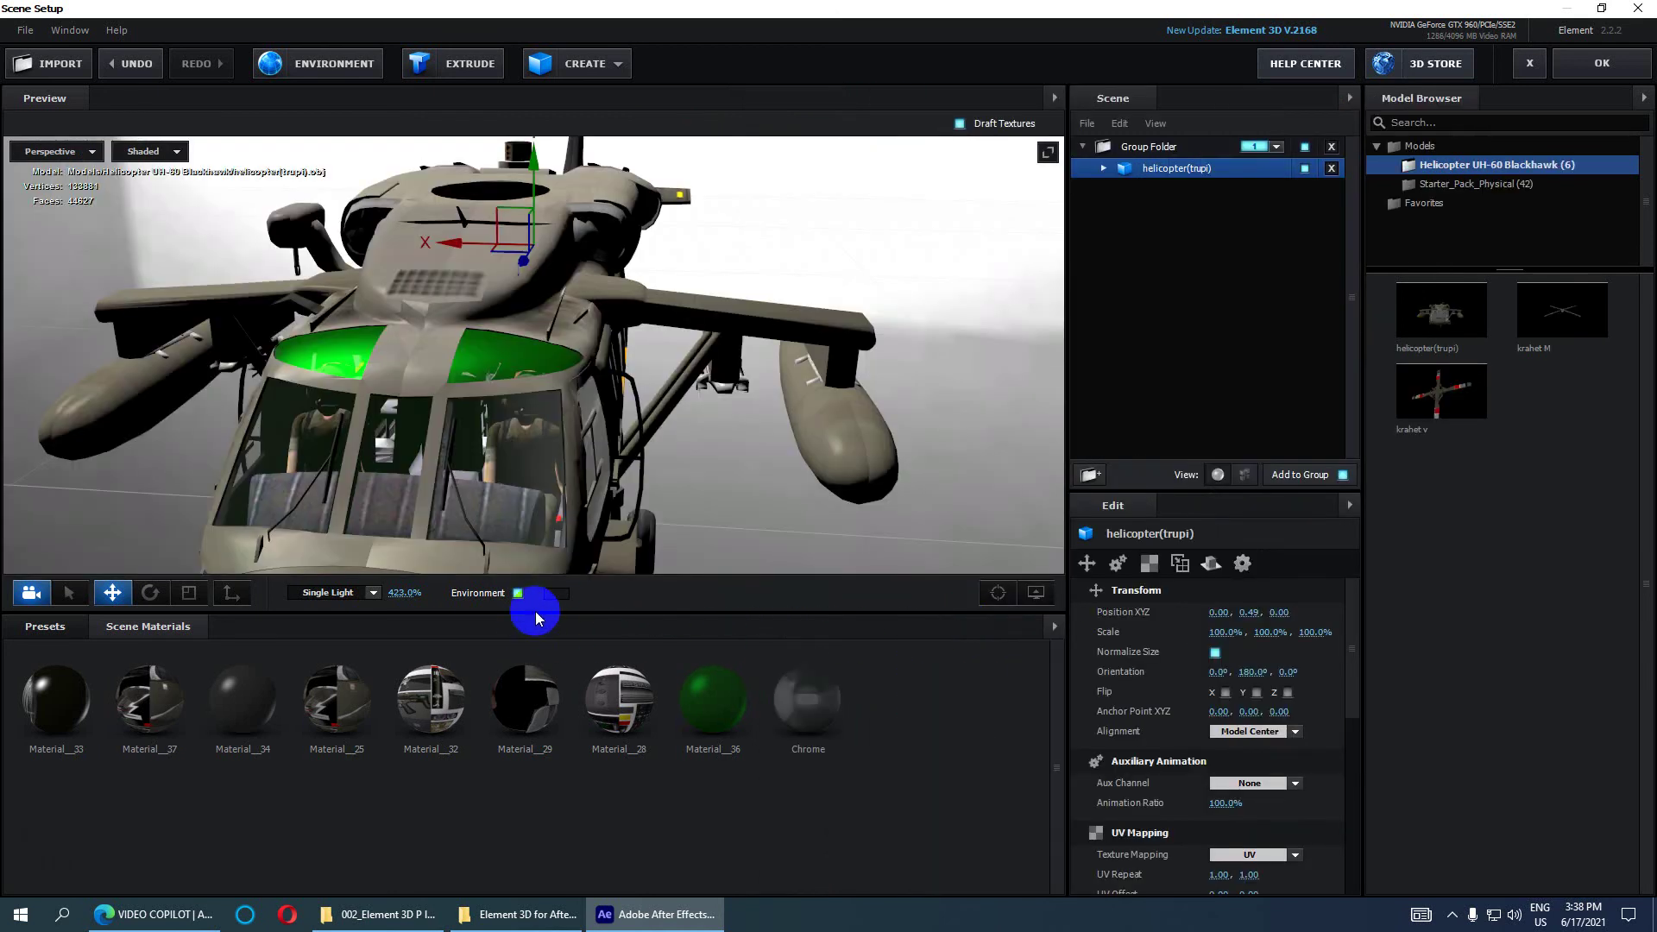
{"action": "left_click", "coordinate": [555, 594]}
{"action": "left_click", "coordinate": [623, 511]}
{"action": "left_click", "coordinate": [691, 716]}
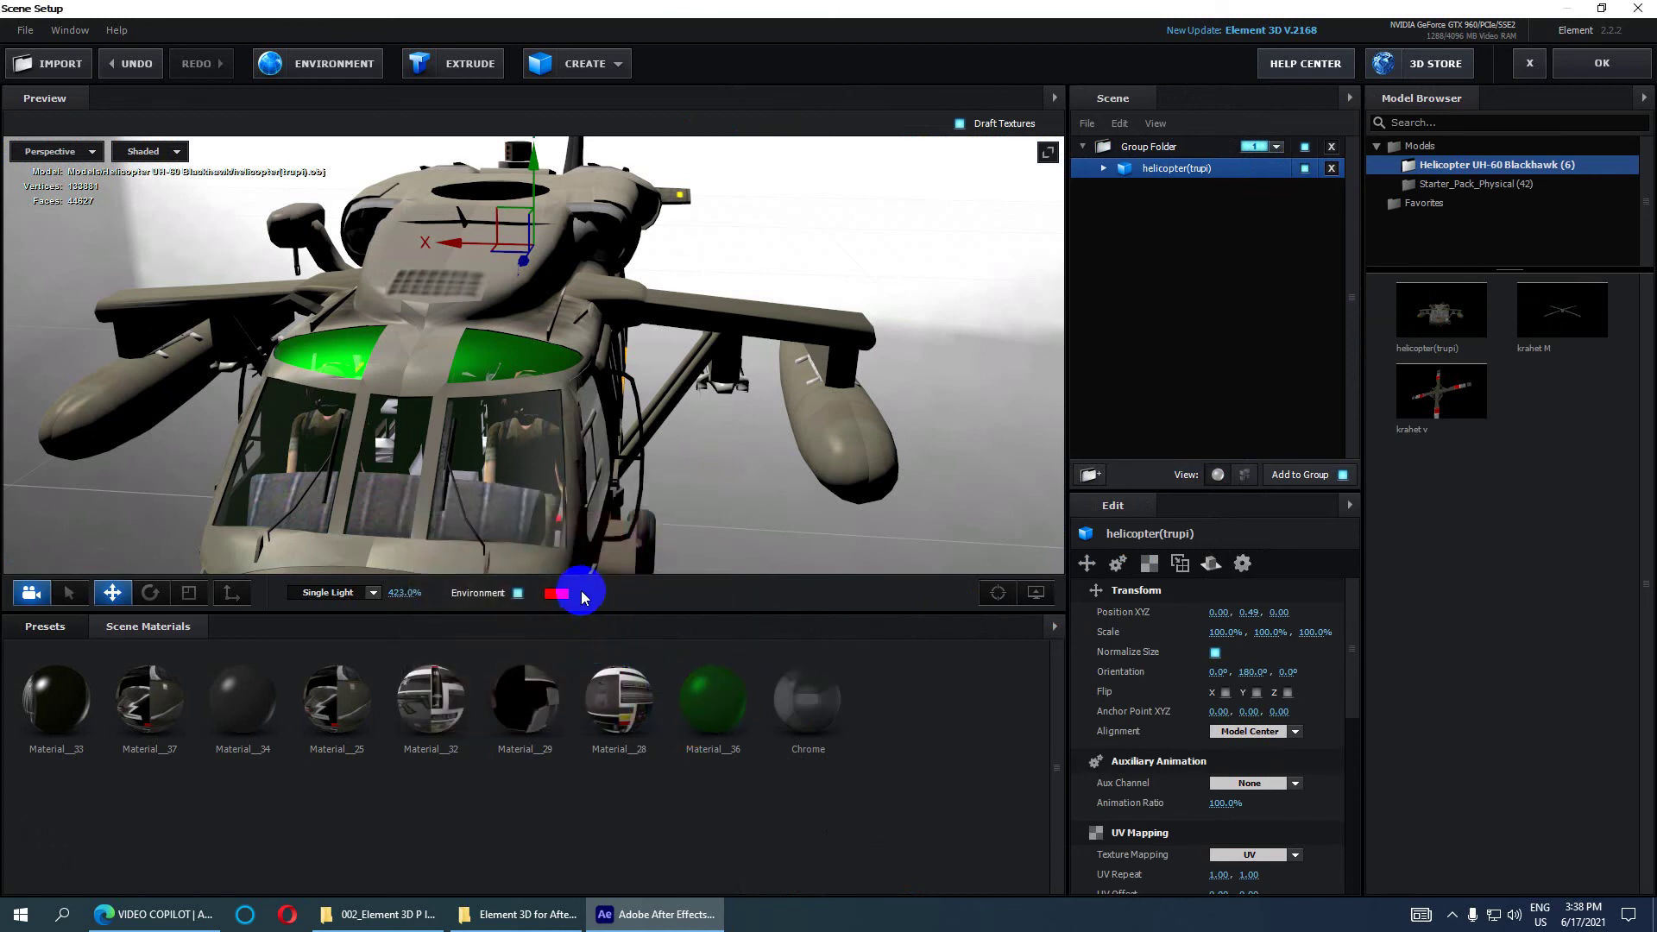
{"action": "left_click_drag", "start_coordinate": [402, 594], "coordinate": [345, 592]}
{"action": "left_click_drag", "start_coordinate": [675, 498], "coordinate": [574, 522]}
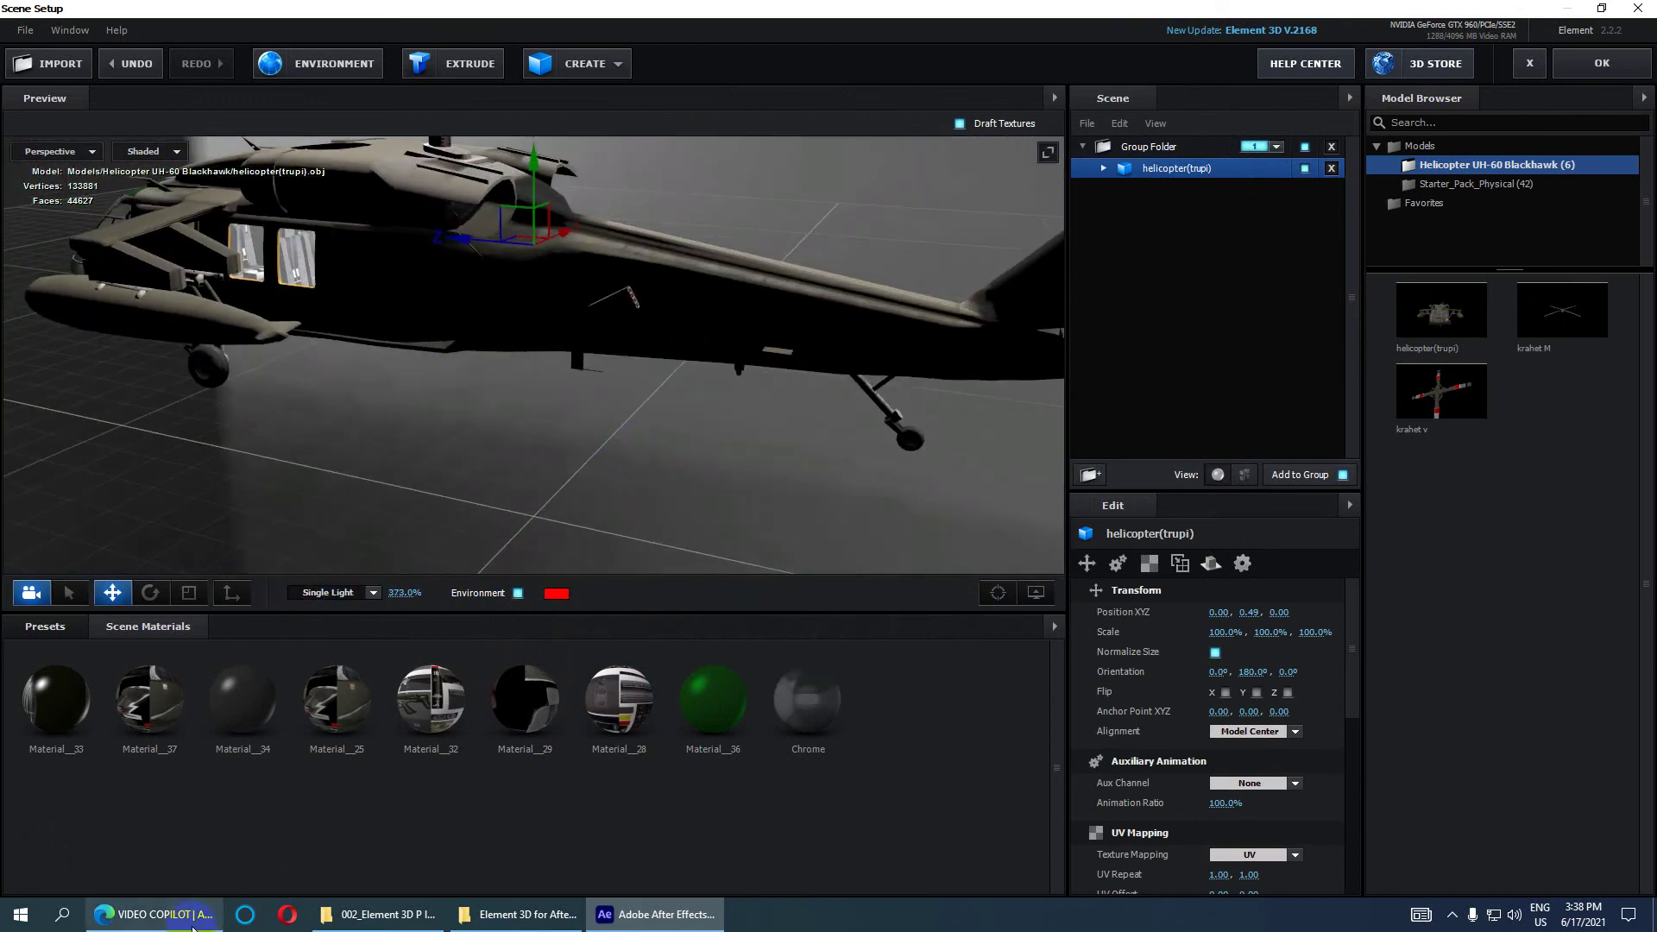
Switch to the Edge browser and look through the Video Copilot tutorials page
{"action": "left_click", "coordinate": [154, 914]}
{"action": "left_click", "coordinate": [530, 15]}
{"action": "scroll", "coordinate": [655, 555], "scroll_direction": "down", "scroll_amount": 3}
{"action": "scroll", "coordinate": [655, 555], "scroll_direction": "up", "scroll_amount": 3}
{"action": "left_click", "coordinate": [645, 14]}
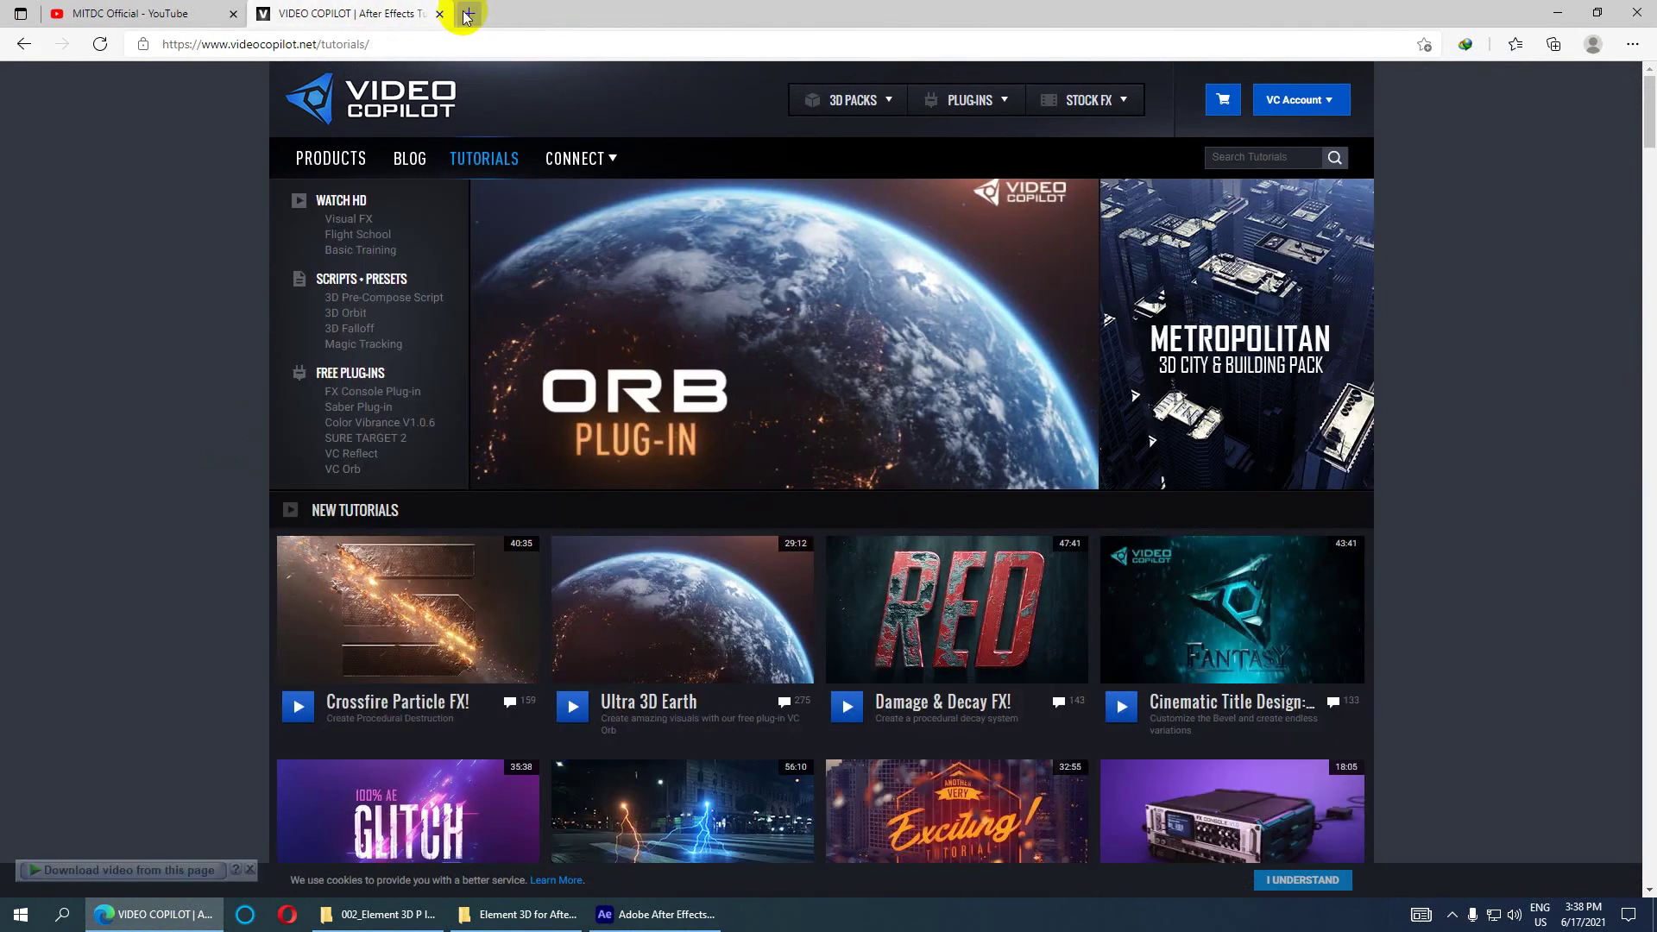
Close the Video Copilot tutorials page and open a blank browser tab
{"action": "left_click", "coordinate": [439, 14]}
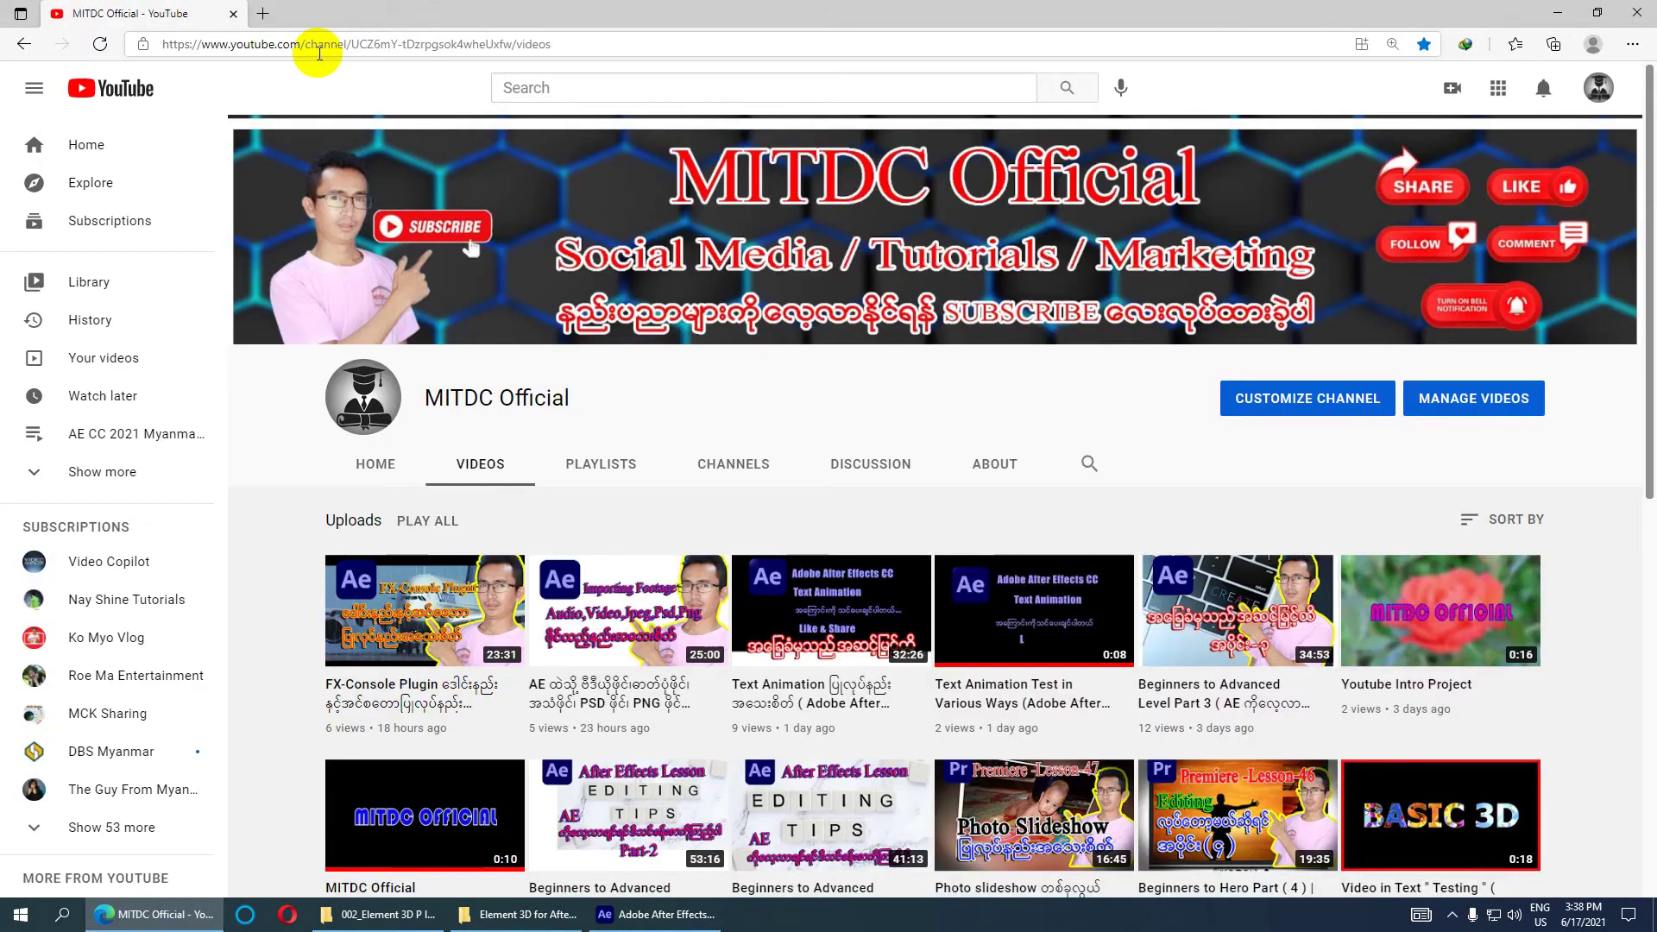
{"action": "left_click", "coordinate": [262, 14]}
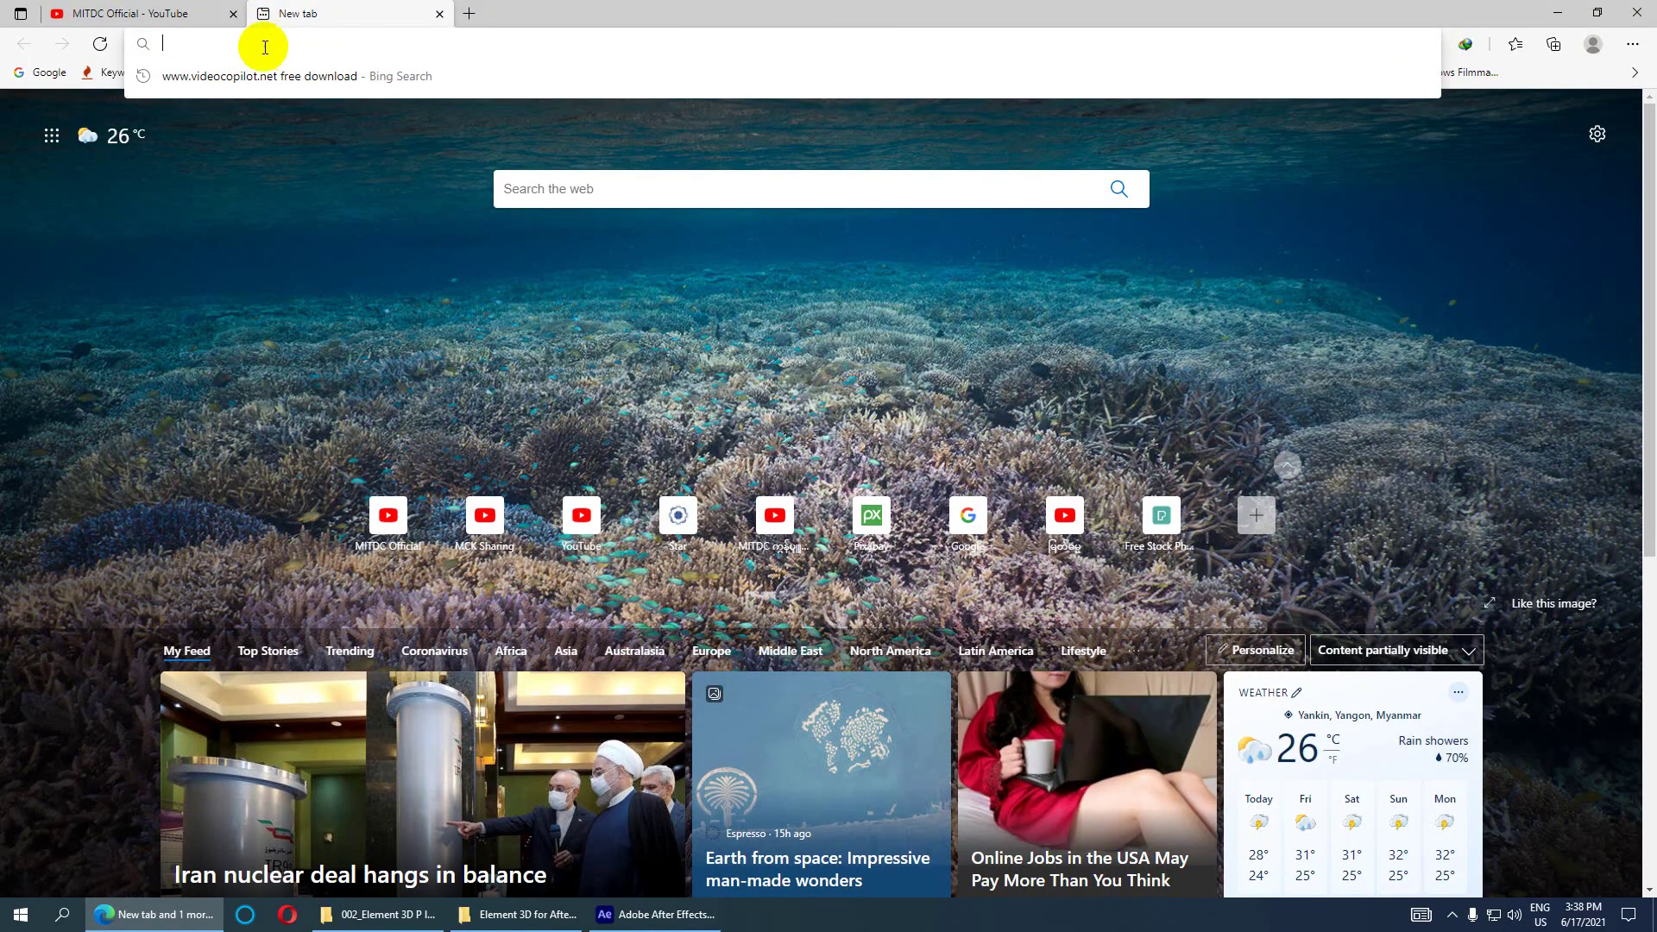
Return to Element's Scene Setup in After Effects and examine the whole helicopter model from the side
{"action": "left_click", "coordinate": [1562, 16]}
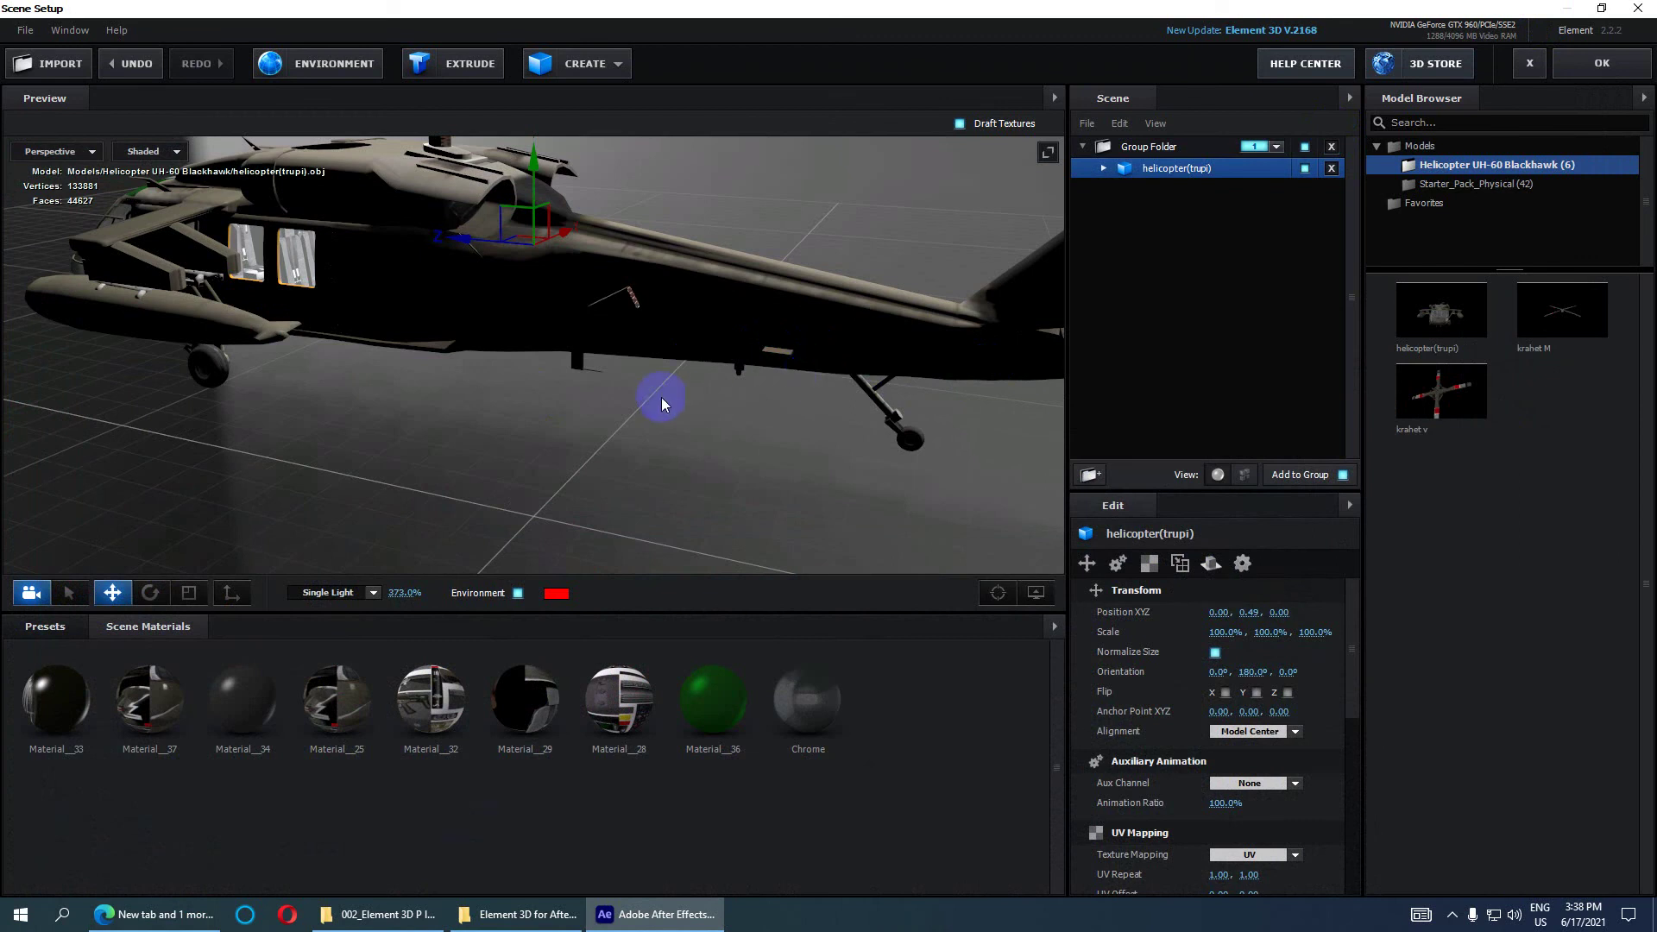
{"action": "left_click_drag", "start_coordinate": [666, 406], "coordinate": [752, 372]}
{"action": "left_click_drag", "start_coordinate": [629, 451], "coordinate": [572, 354]}
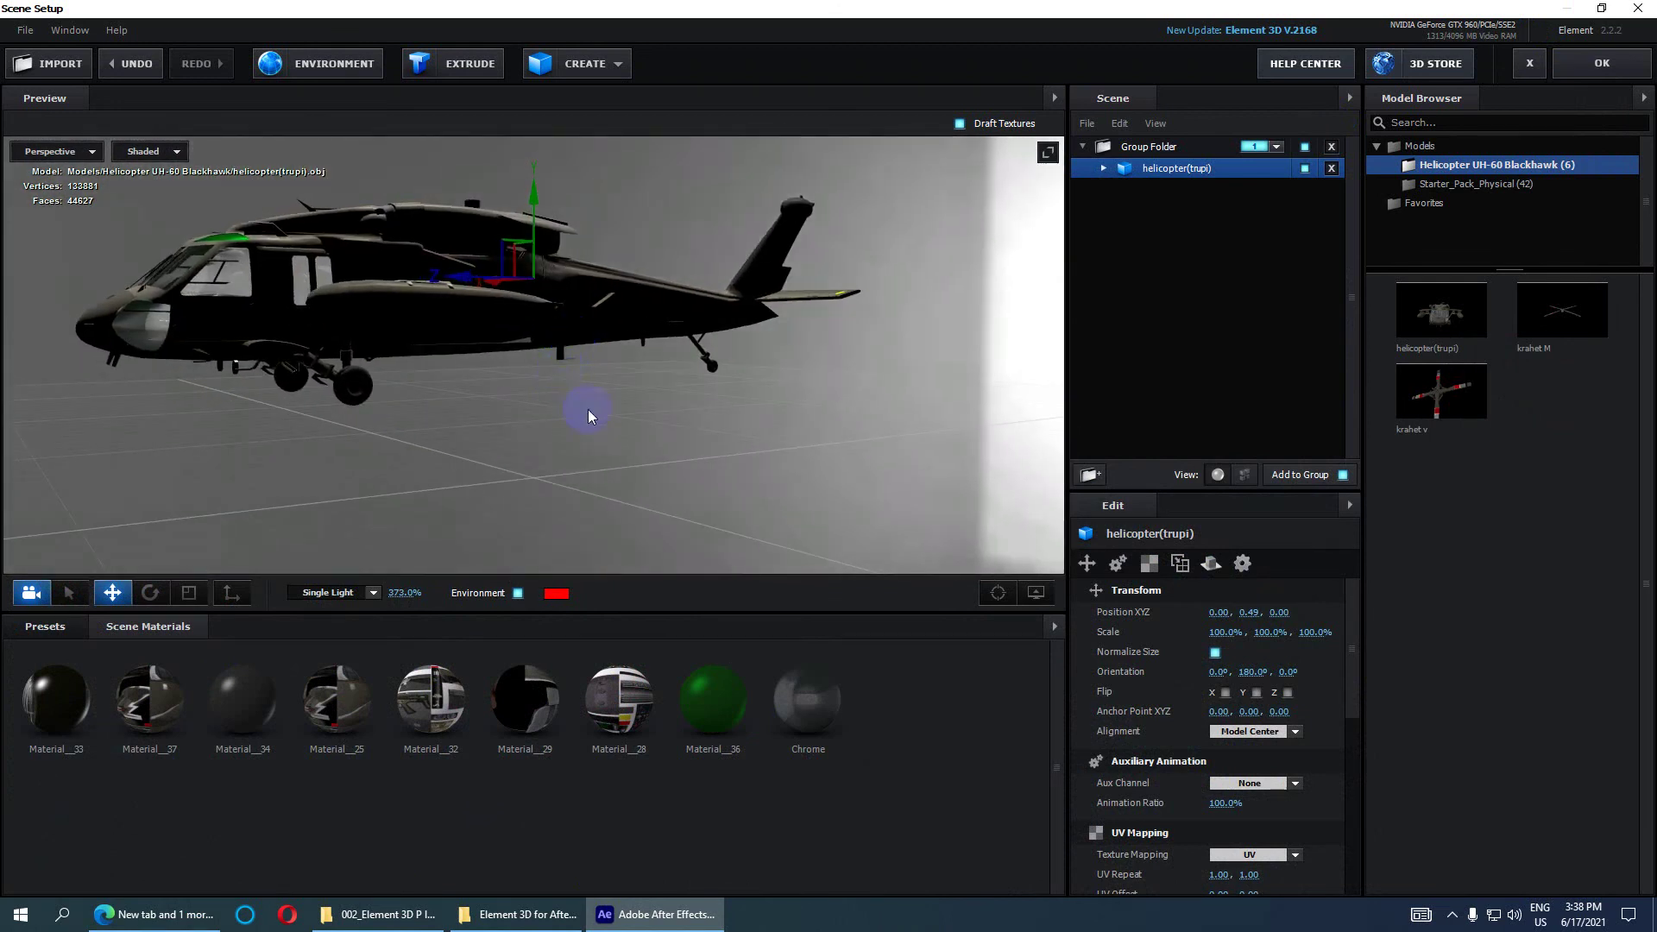
Switch back to the Edge browser and show the MITDC Official YouTube channel's uploaded videos
{"action": "left_click", "coordinate": [164, 917]}
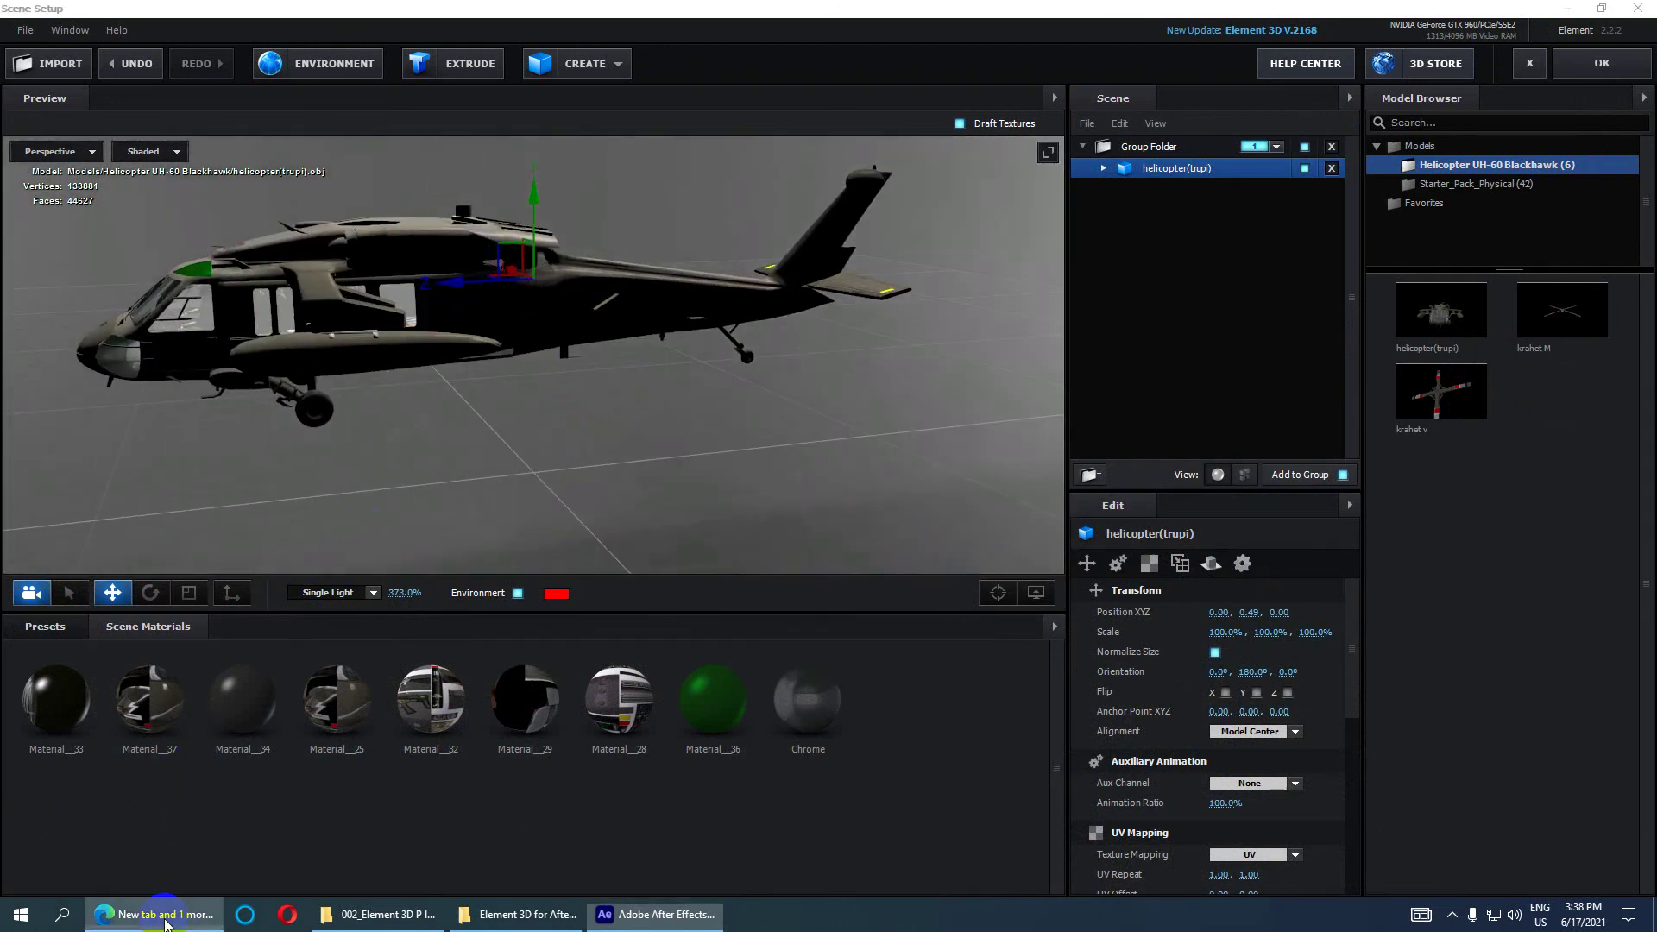
{"action": "left_click", "coordinate": [129, 13]}
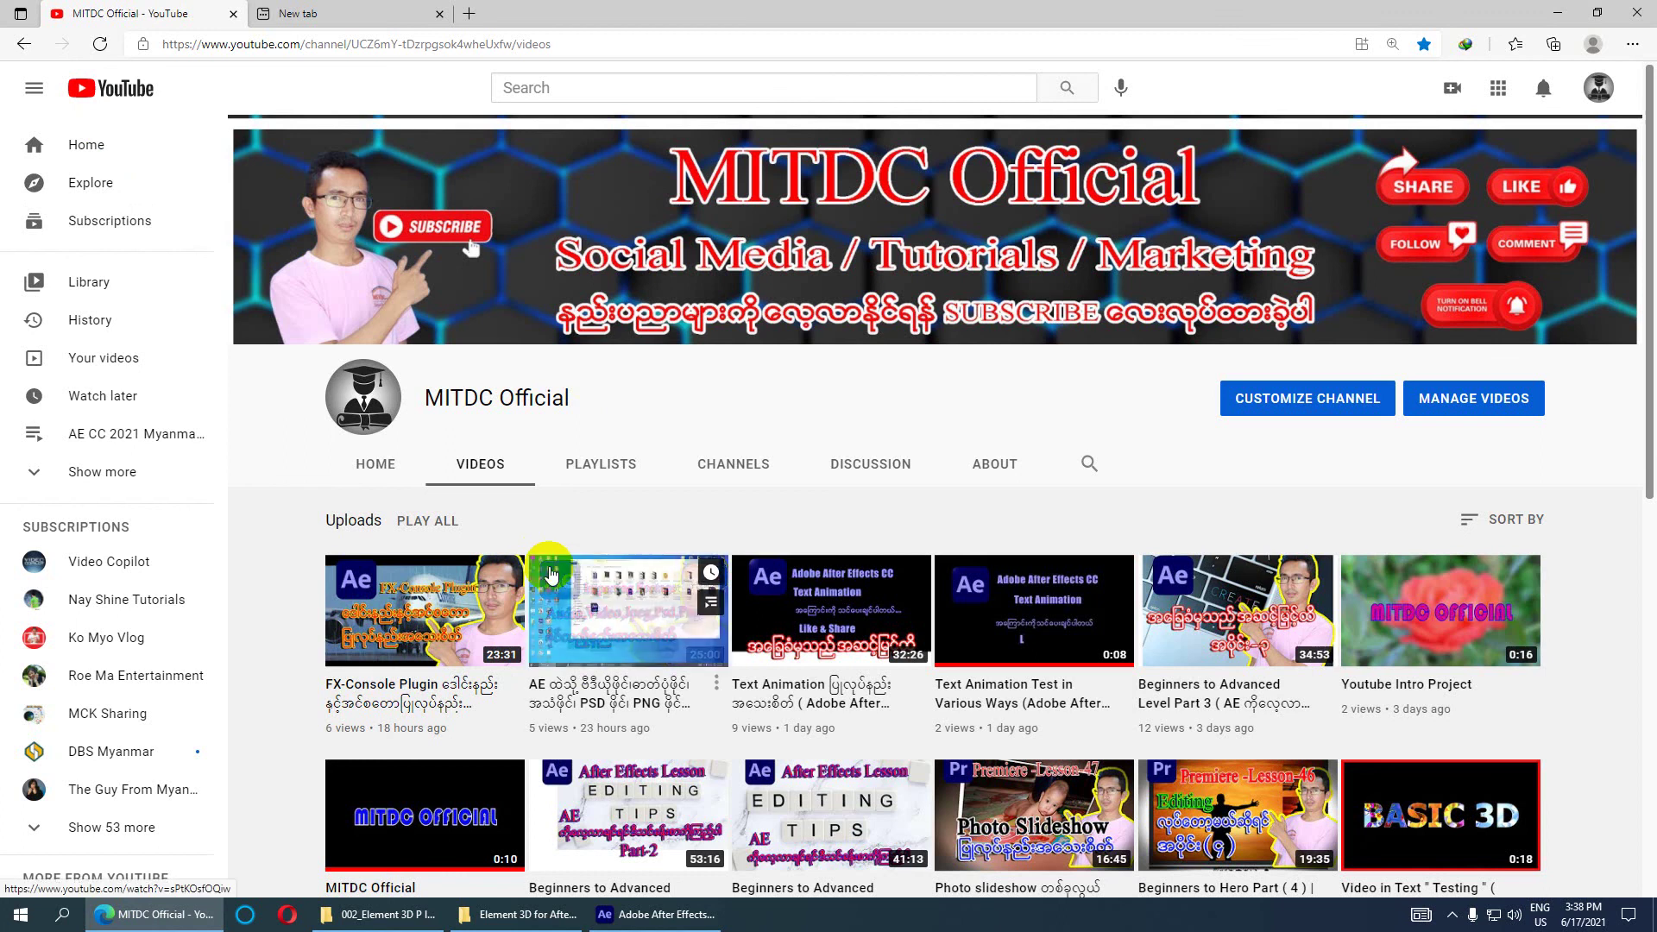